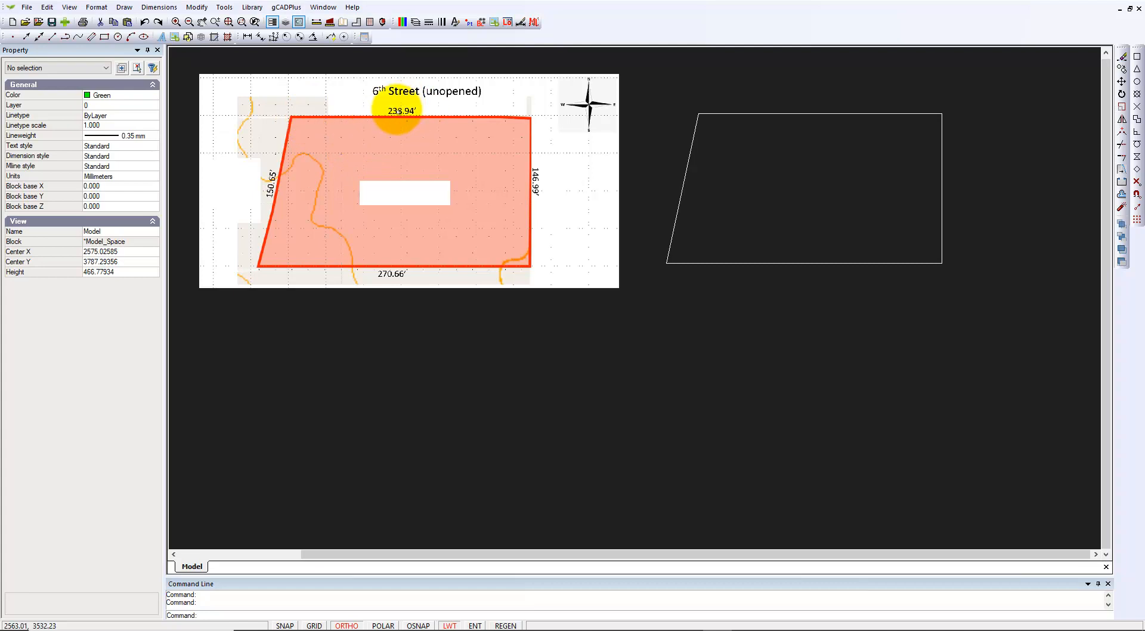
# Start a polyline at the lot outline's top-left corner
pyautogui.scroll(1, 400, 111)
pyautogui.scroll(1, 400, 113)
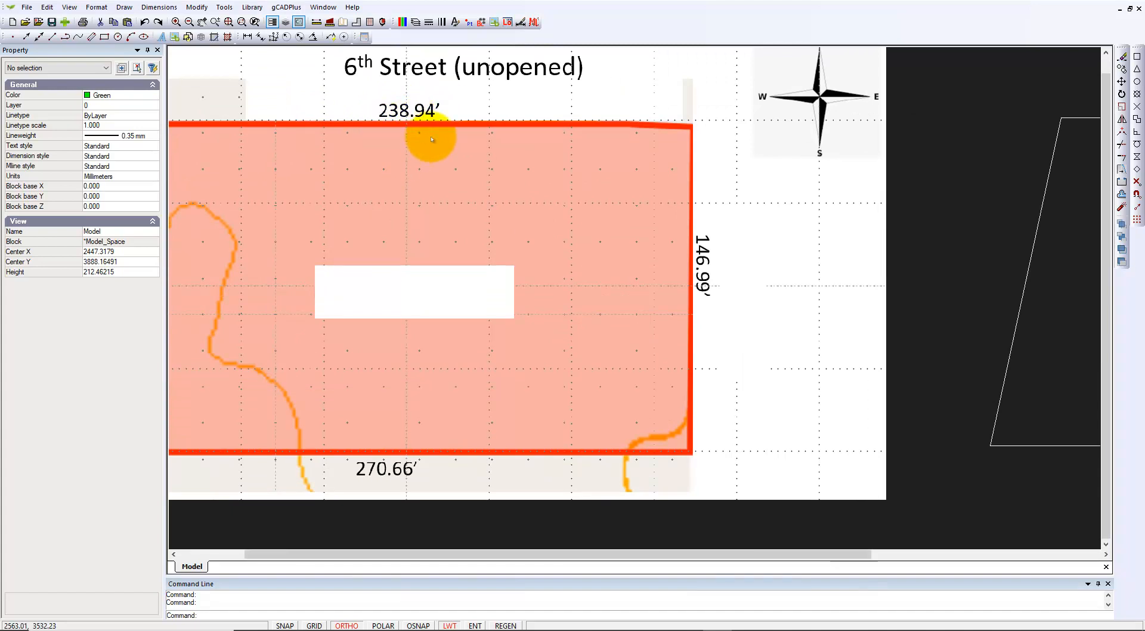
pyautogui.scroll(-2, 429, 136)
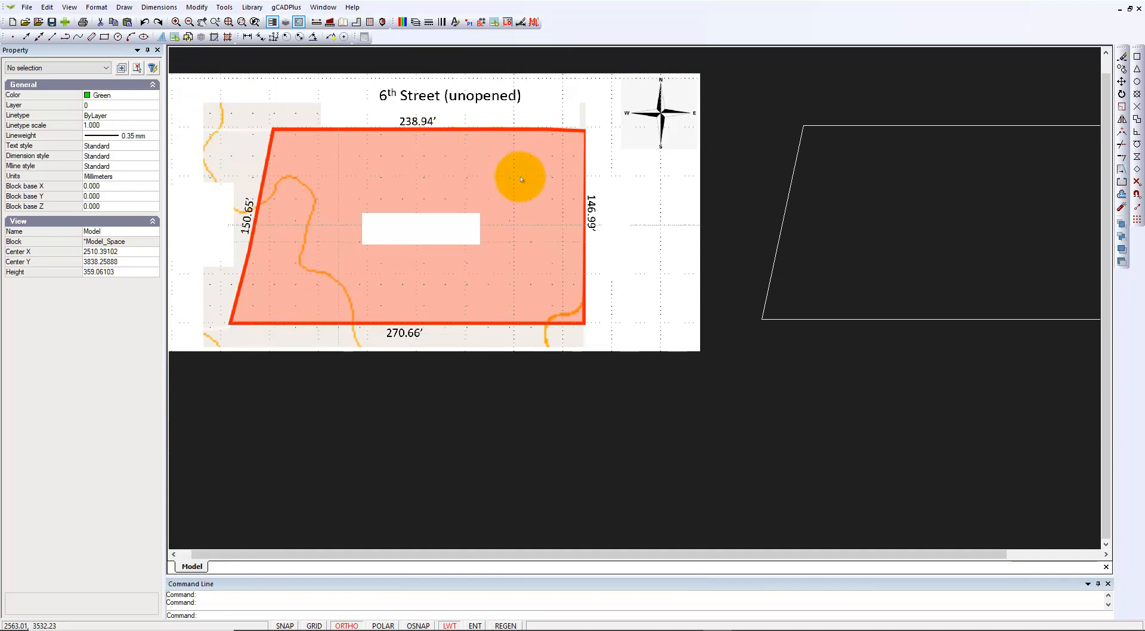
pyautogui.scroll(-1, 646, 243)
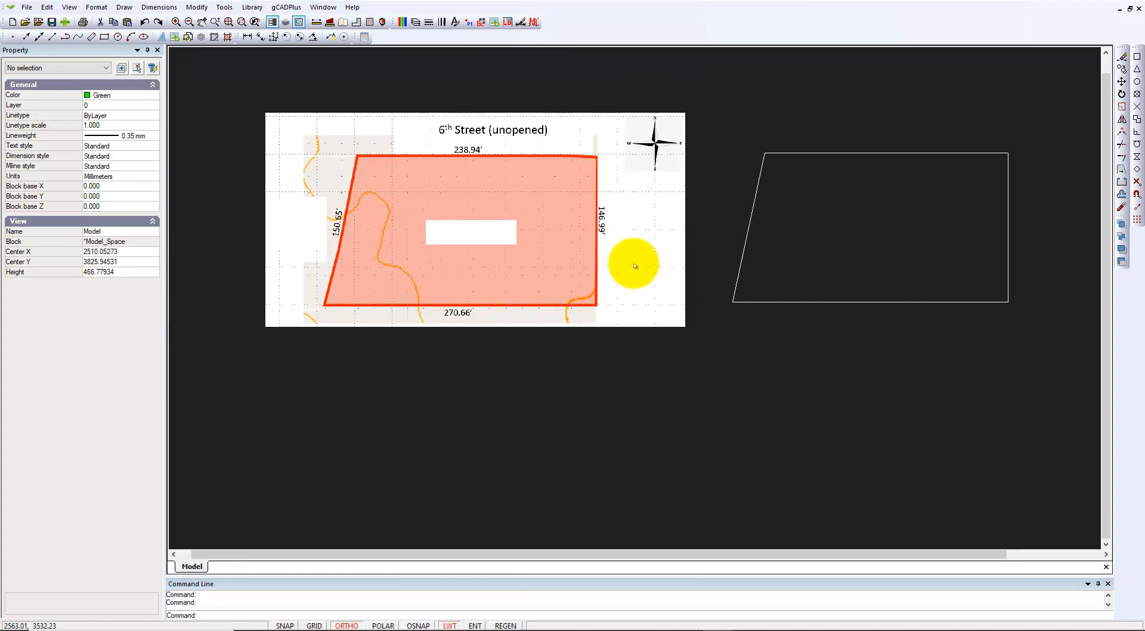
pyautogui.click(124, 7)
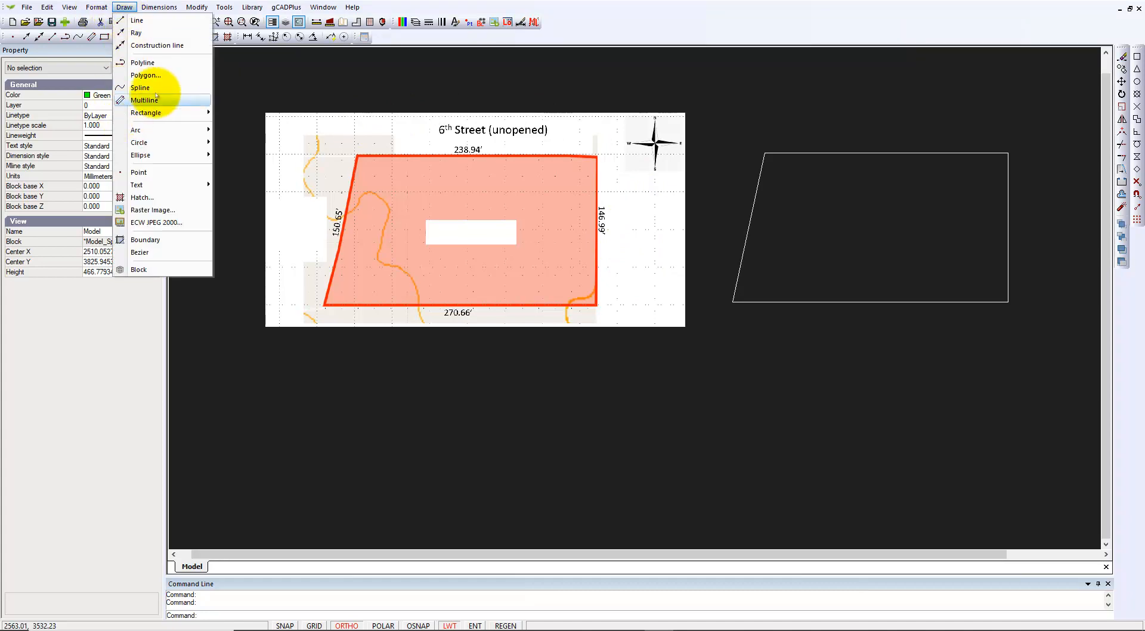
pyautogui.click(146, 63)
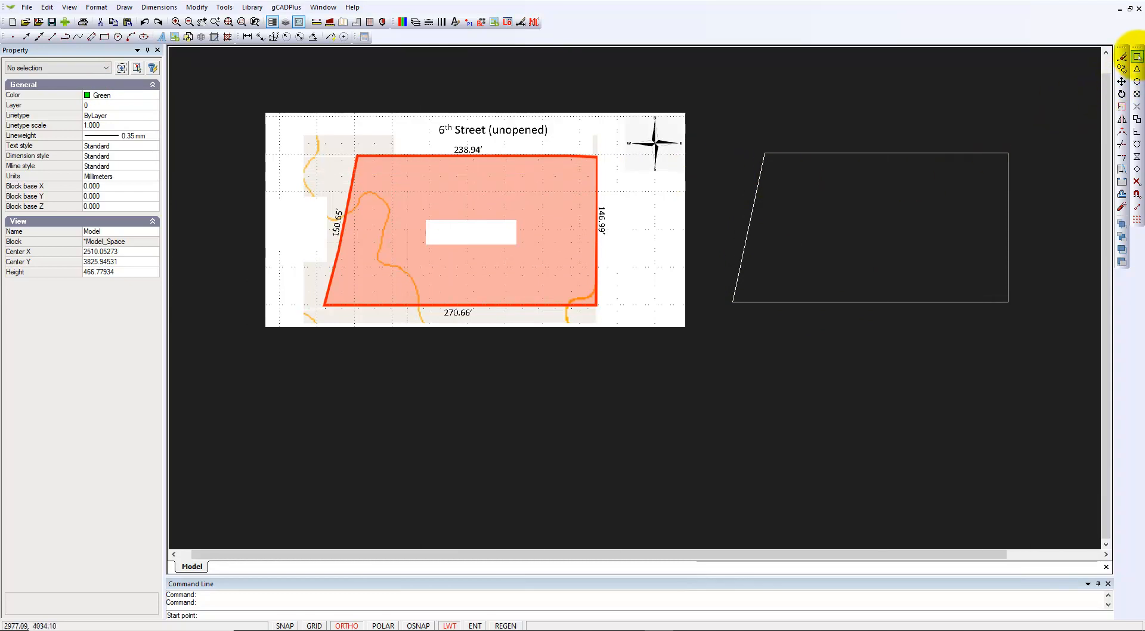
pyautogui.click(765, 153)
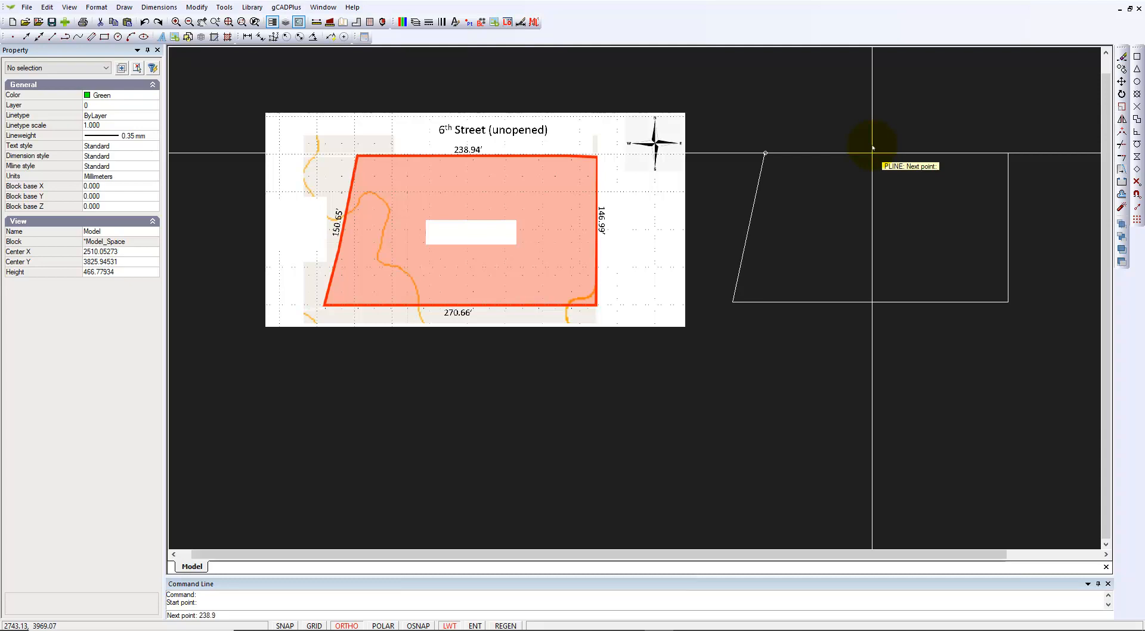
# Draw the top, right and bottom edges at 238.94, 146.99 and 270.66, then turn ORTHO off
pyautogui.write('4')
pyautogui.press('Return')
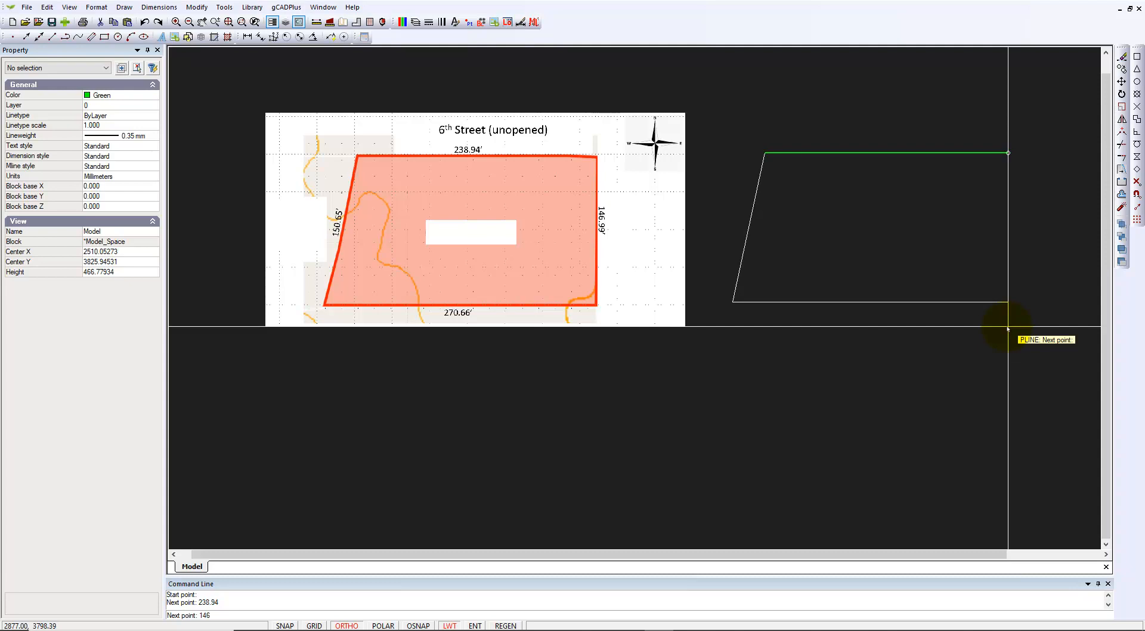
pyautogui.press('Return')
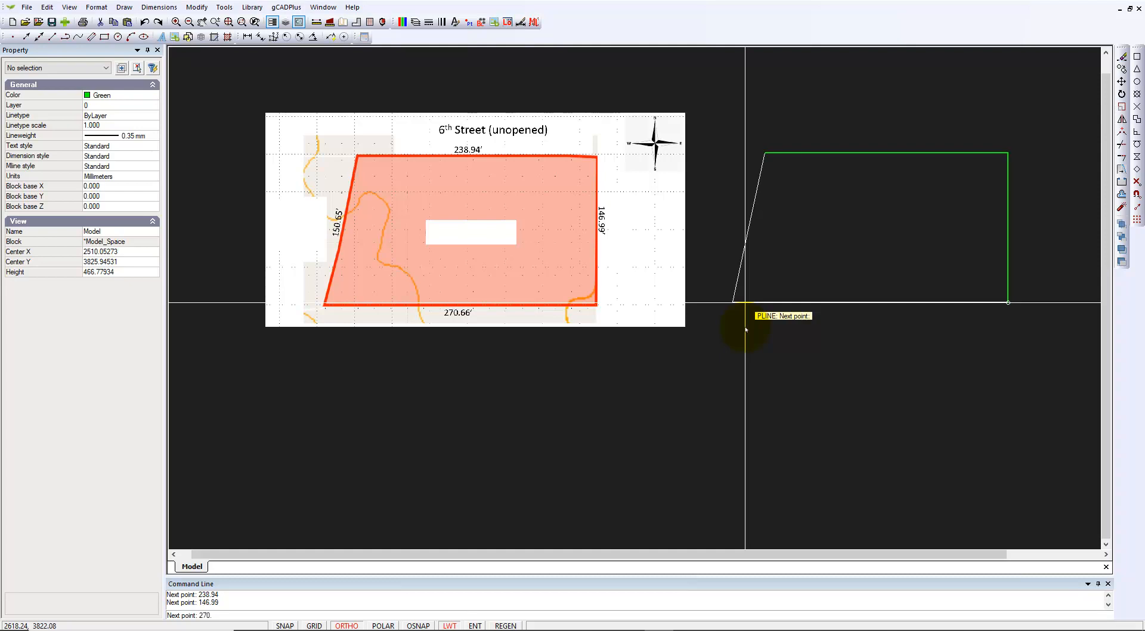
pyautogui.press('Return')
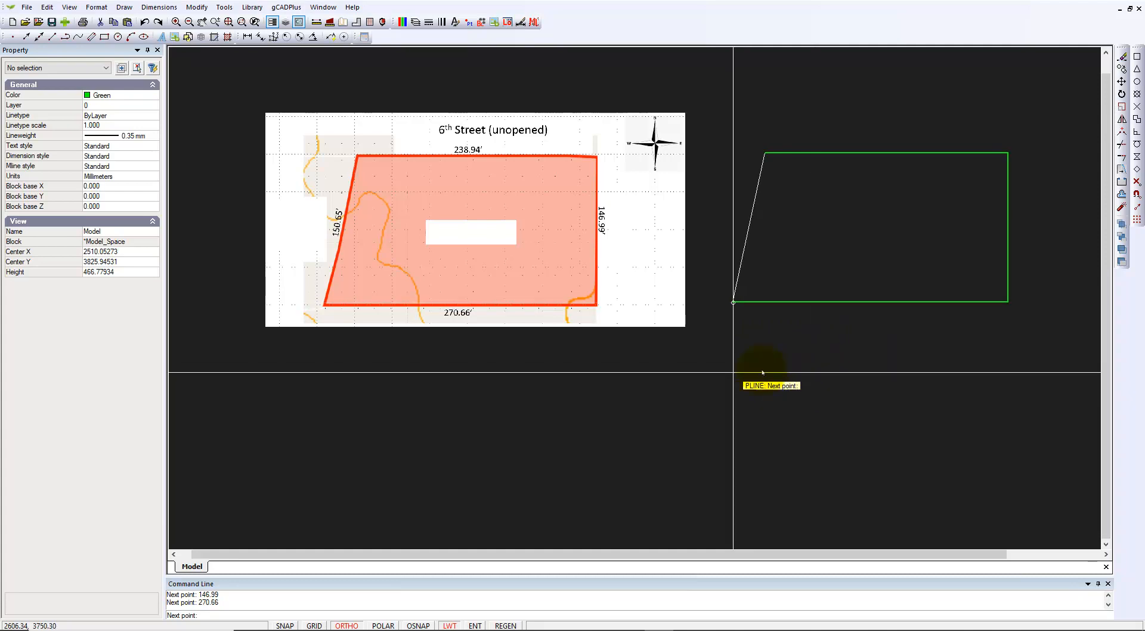
pyautogui.click(357, 625)
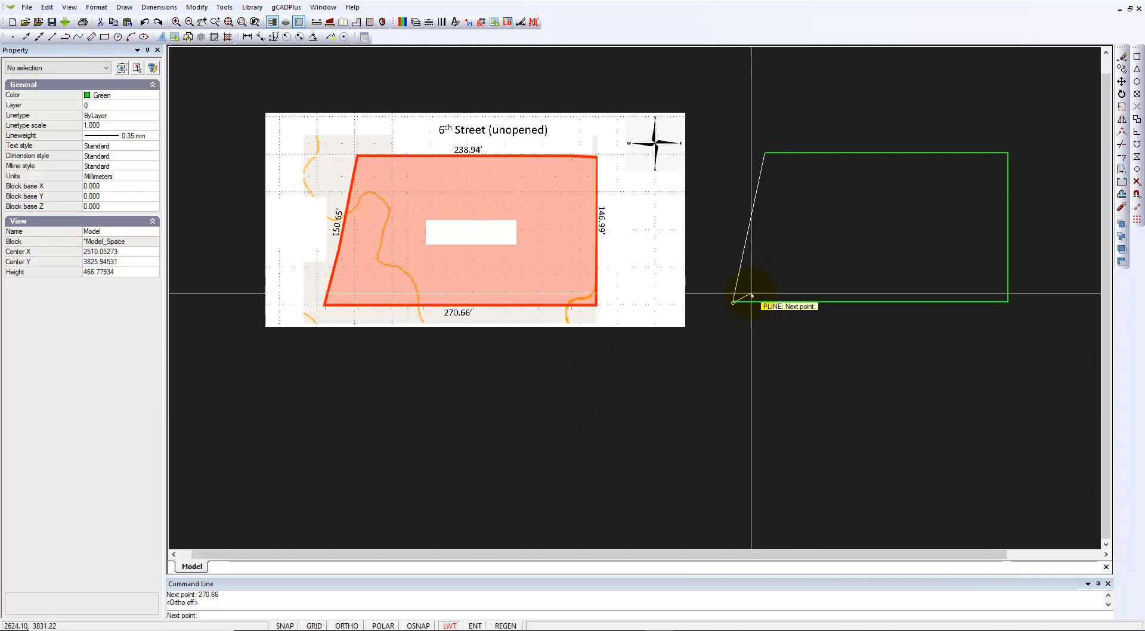
# Close the polyline to add the slanted left edge, then check its properties
pyautogui.rightClick(727, 327)
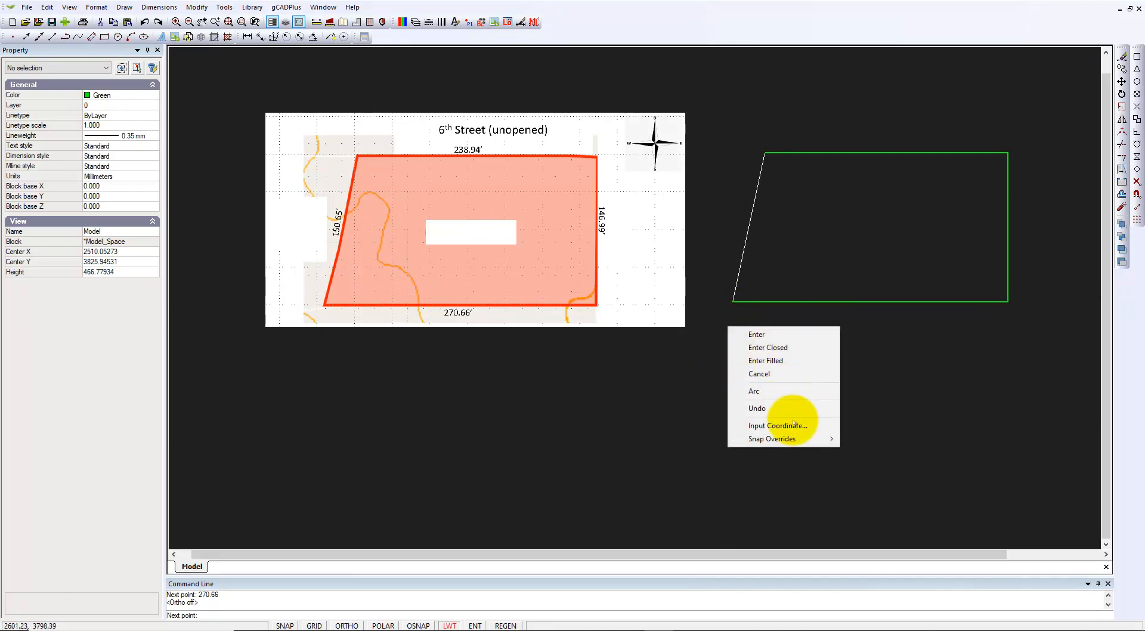
pyautogui.moveTo(797, 440)
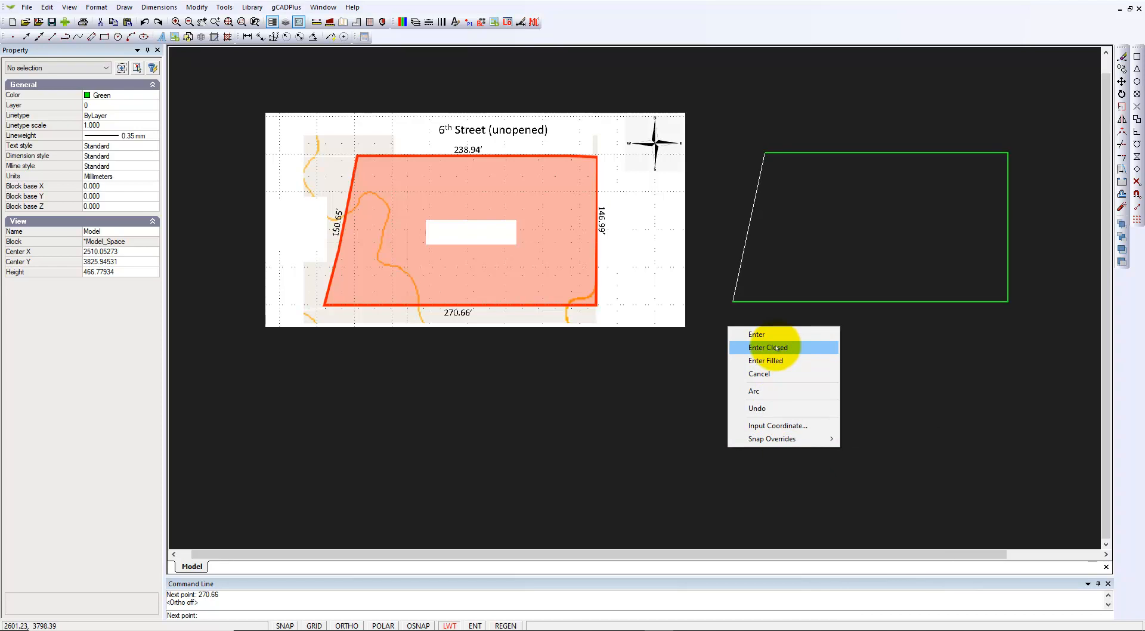
pyautogui.click(767, 348)
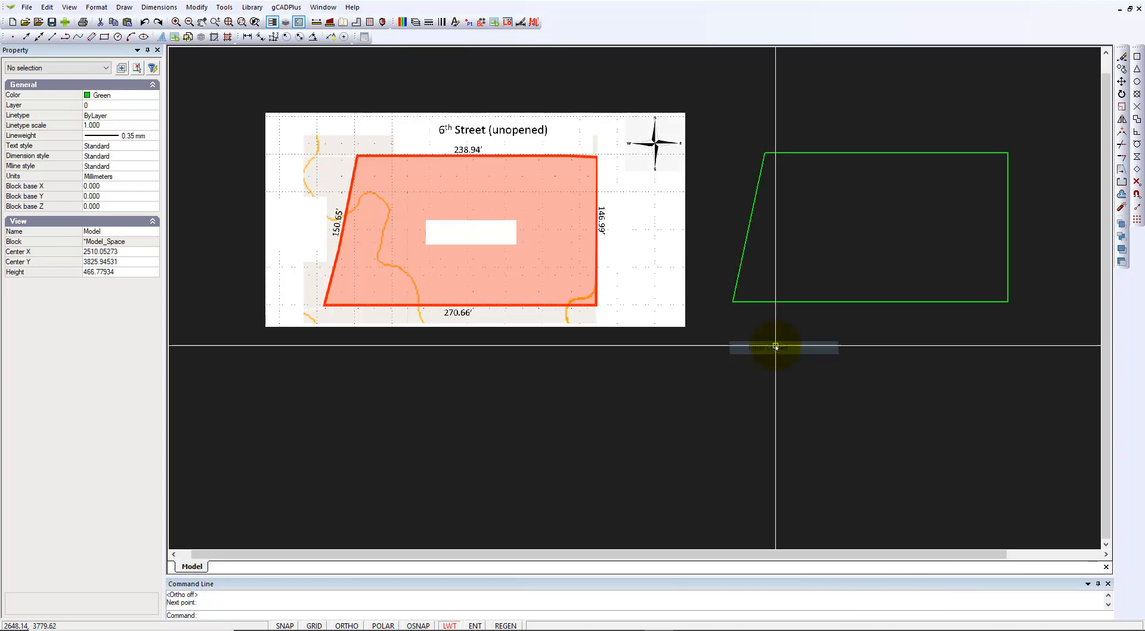
pyautogui.rightClick(814, 384)
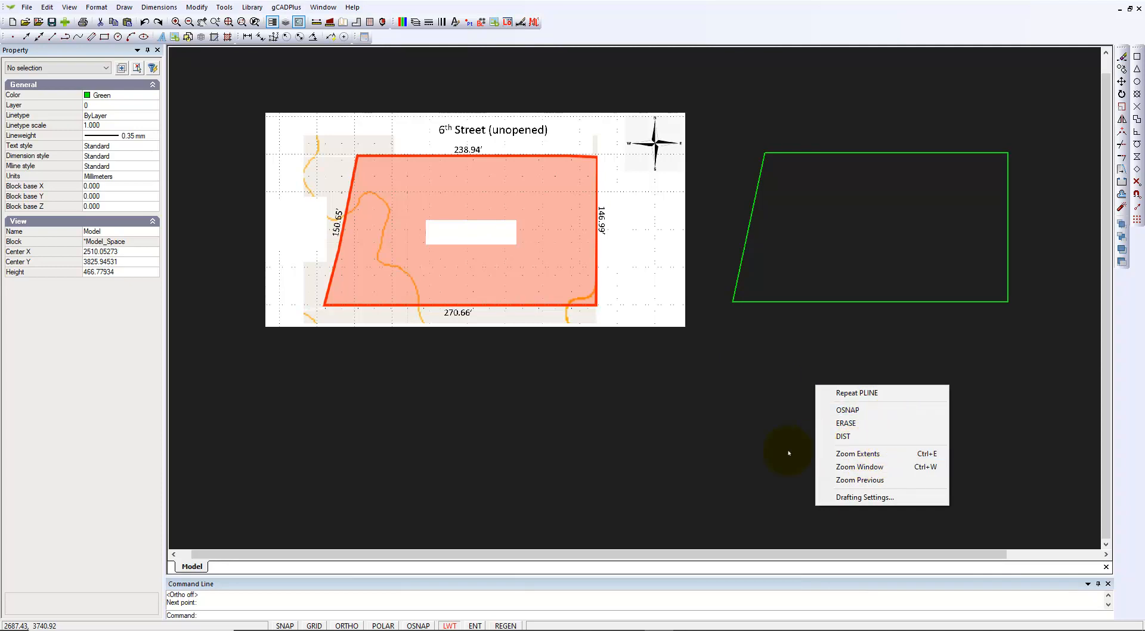
pyautogui.click(757, 453)
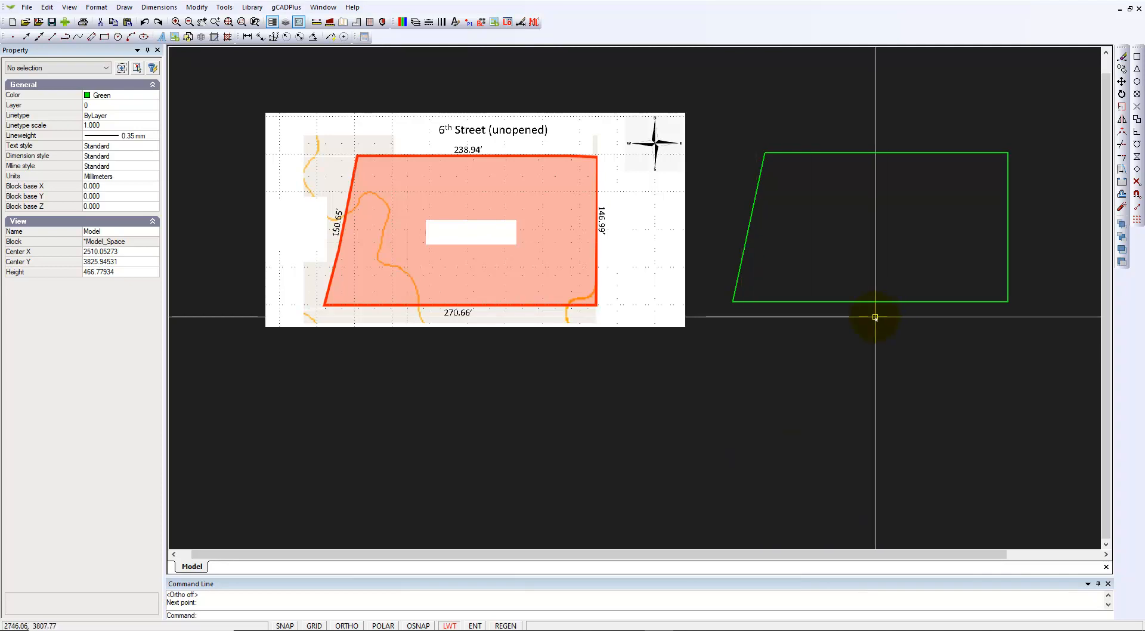
pyautogui.click(861, 304)
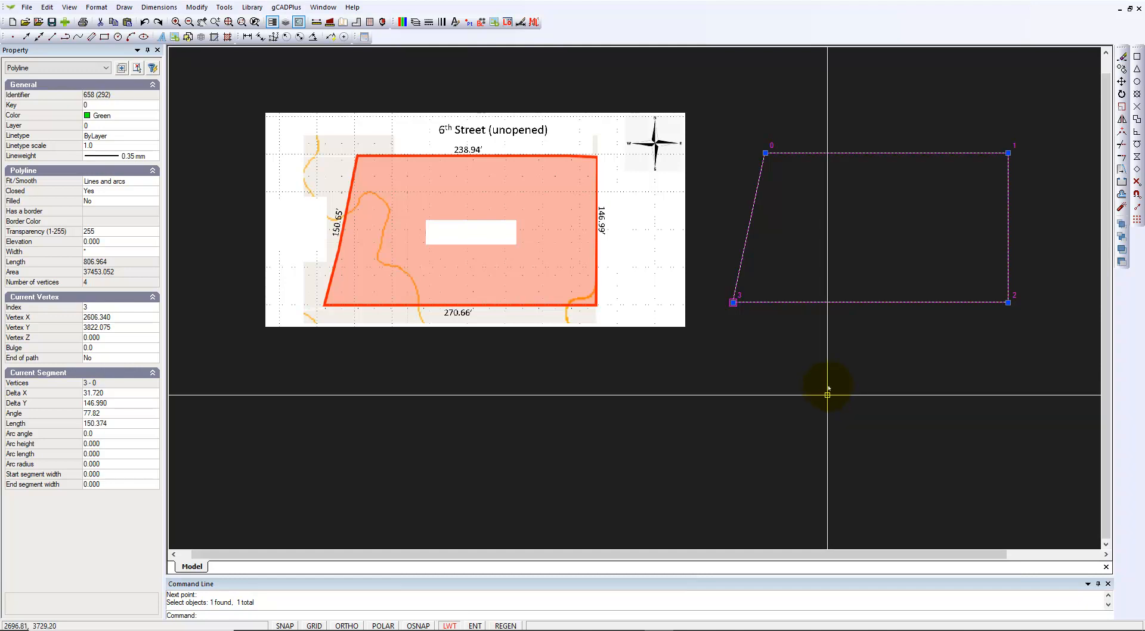
pyautogui.press('Escape')
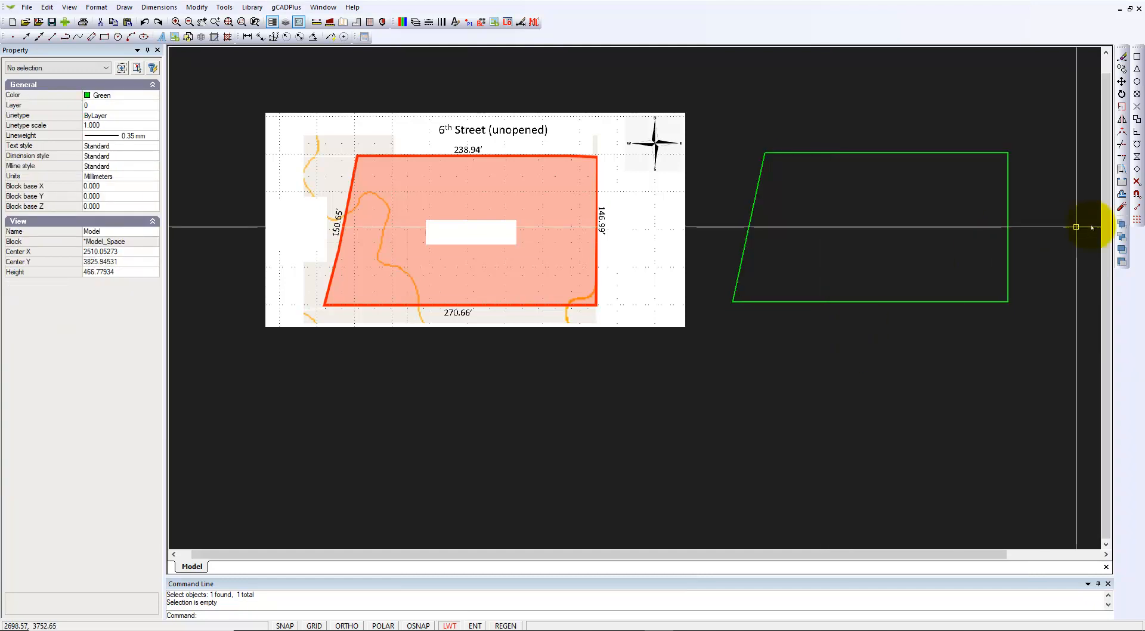
# Enable object snap with only Endpoint checked in Drafting Settings
pyautogui.click(1136, 195)
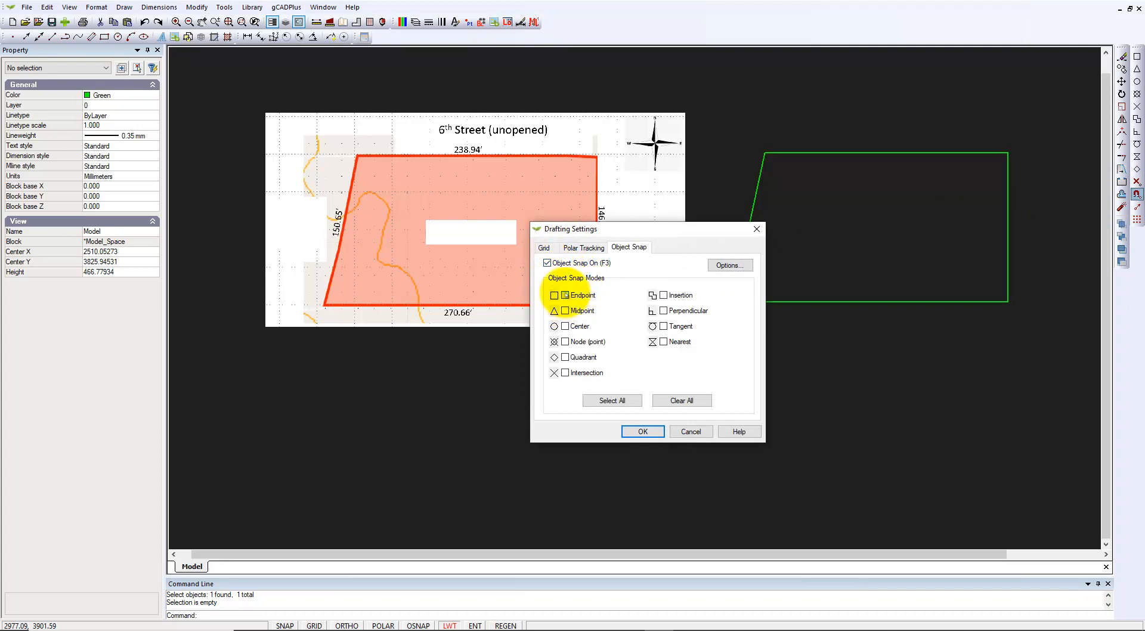
pyautogui.click(650, 429)
pyautogui.moveTo(835, 237); pyautogui.dragTo(795, 246, button='middle')
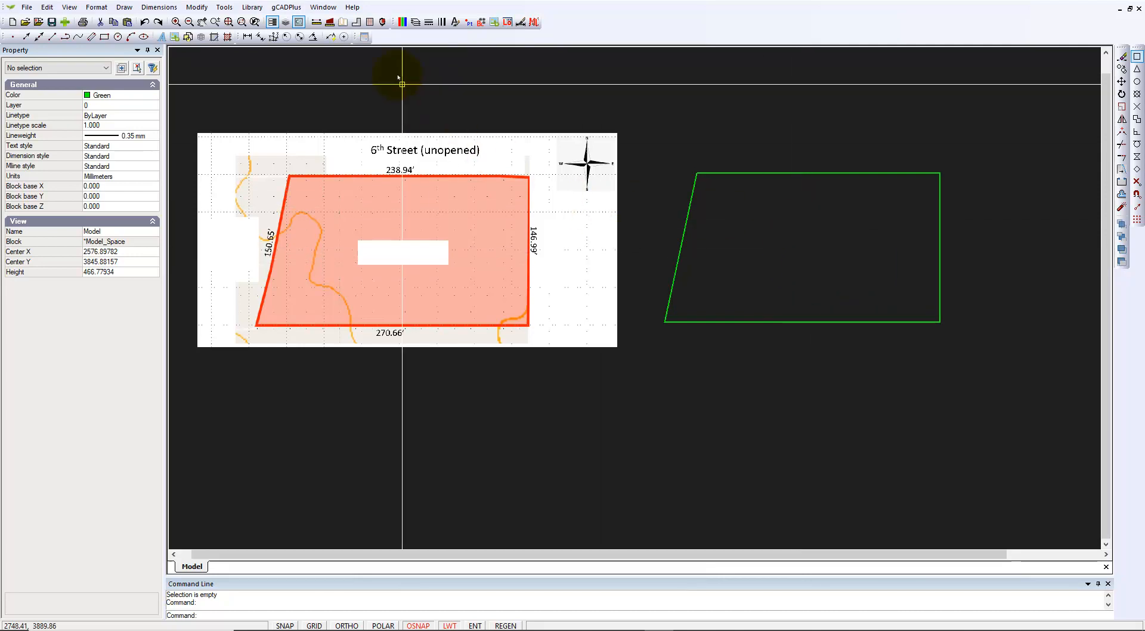
pyautogui.click(316, 22)
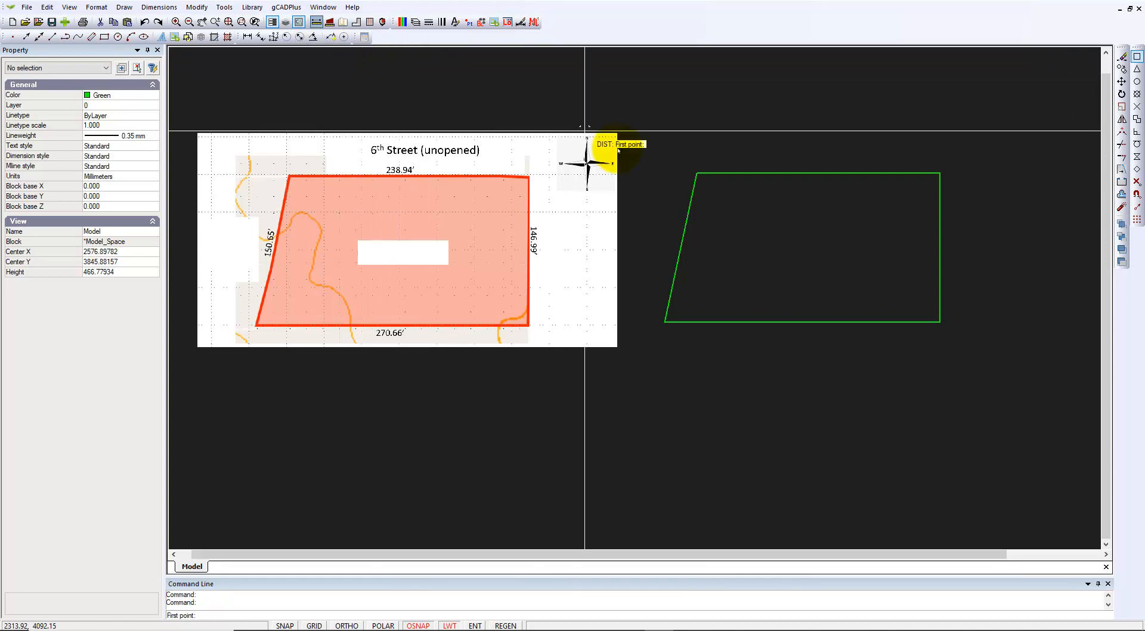
pyautogui.click(697, 172)
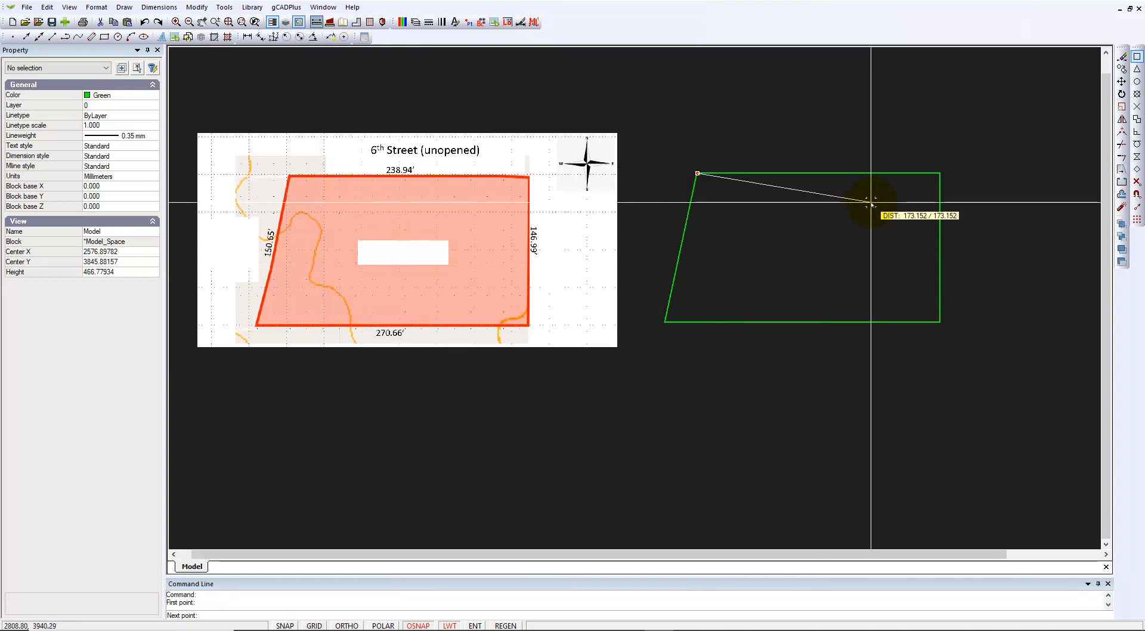
pyautogui.click(940, 172)
pyautogui.rightClick(973, 183)
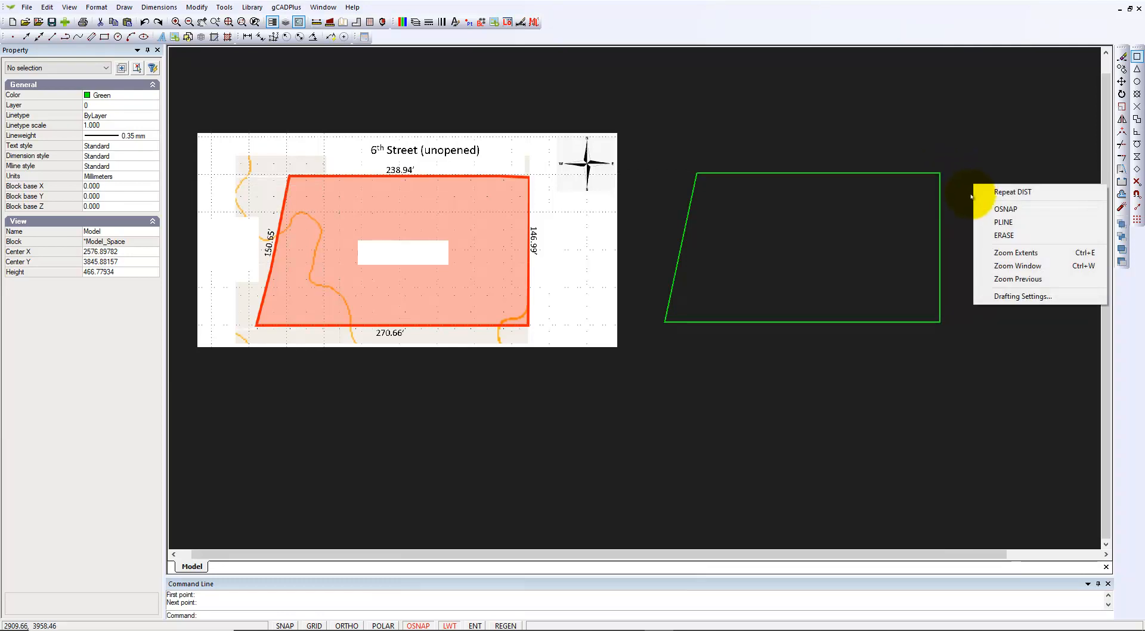
pyautogui.click(1005, 194)
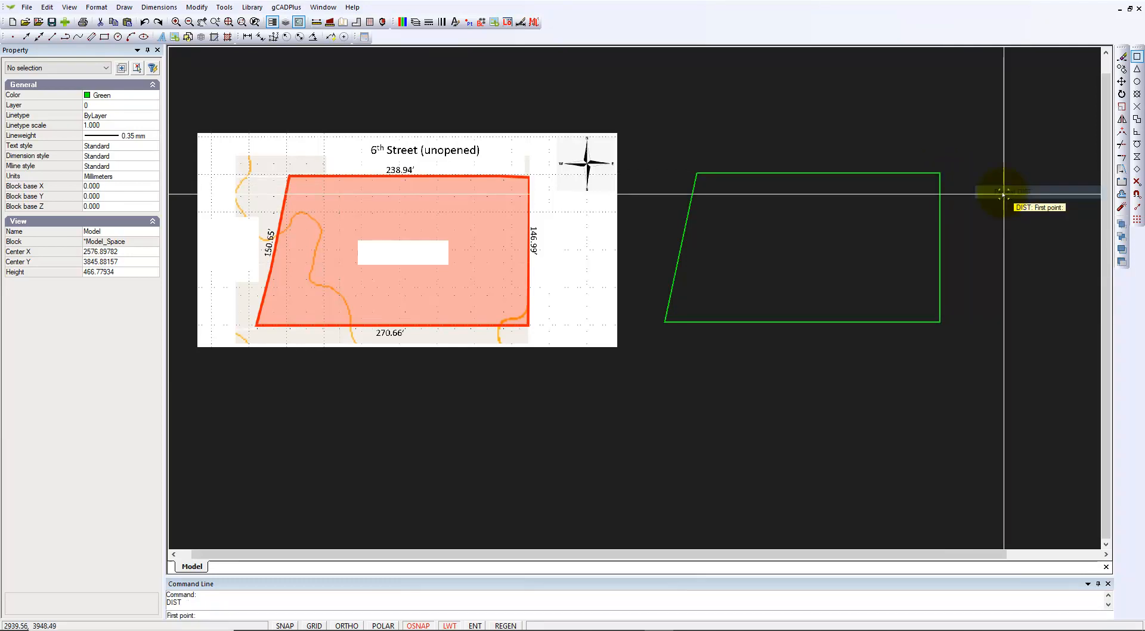
pyautogui.click(939, 172)
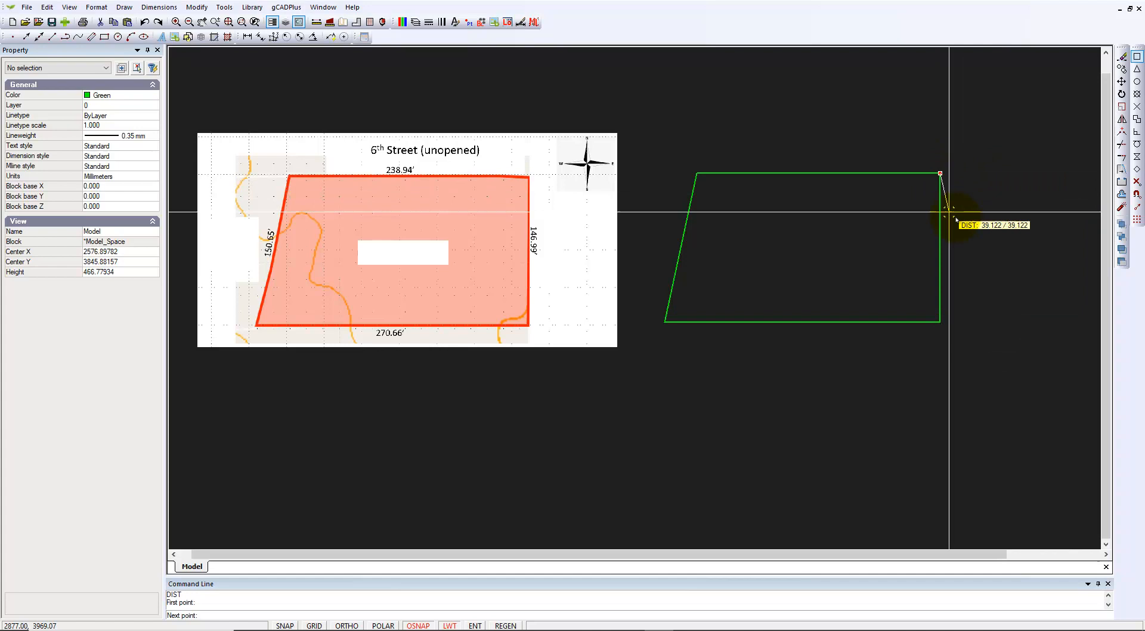
pyautogui.click(939, 322)
pyautogui.rightClick(960, 323)
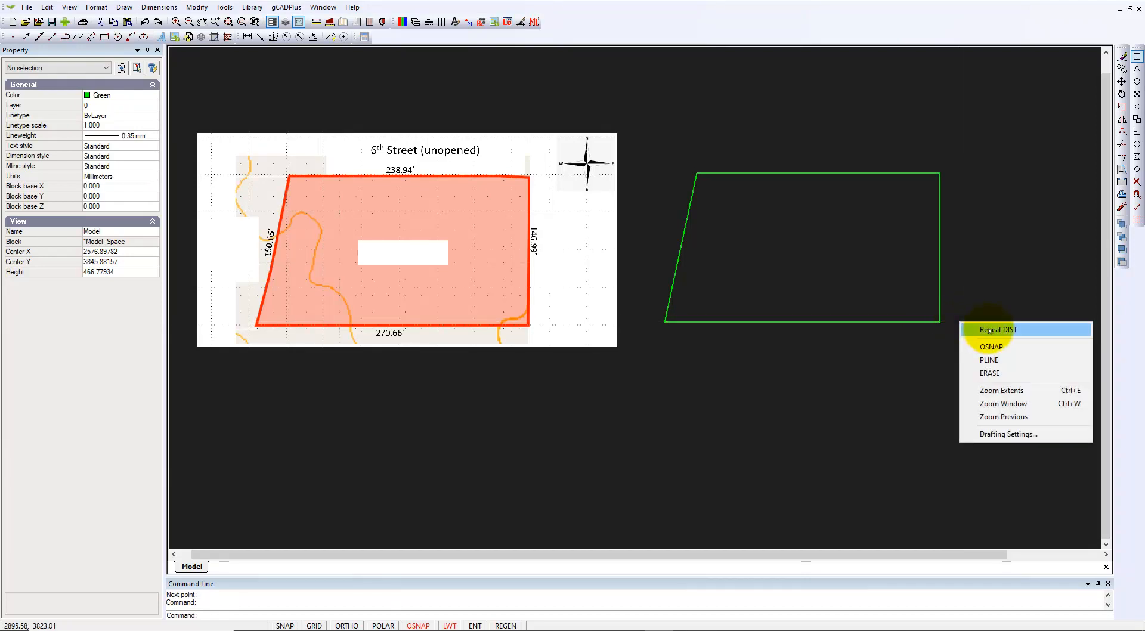
pyautogui.click(989, 330)
pyautogui.click(939, 322)
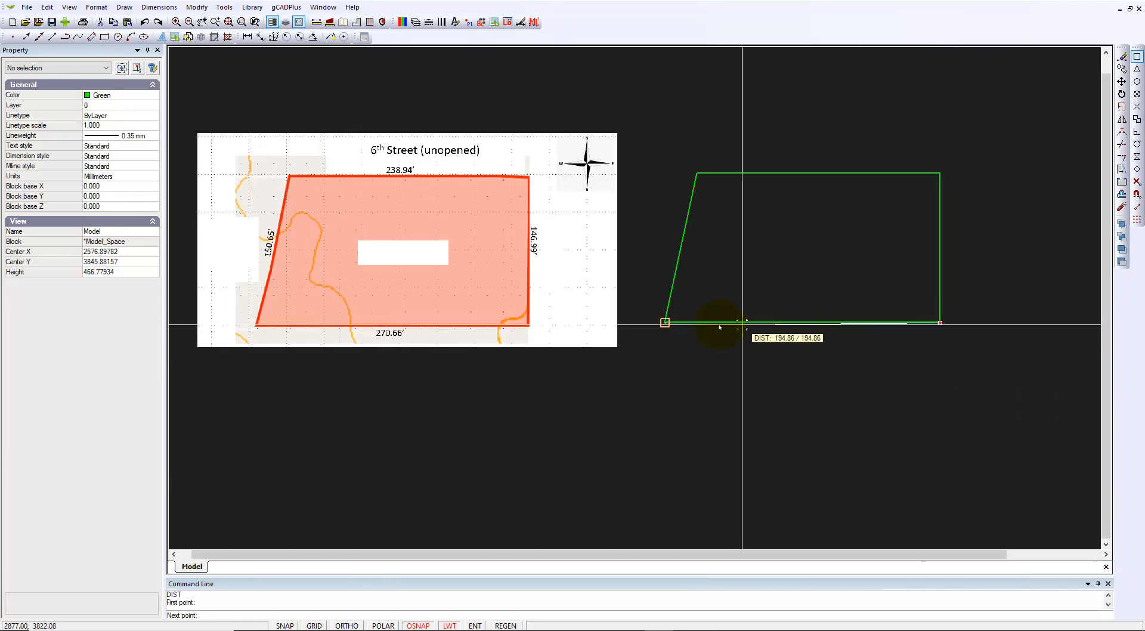
pyautogui.click(665, 322)
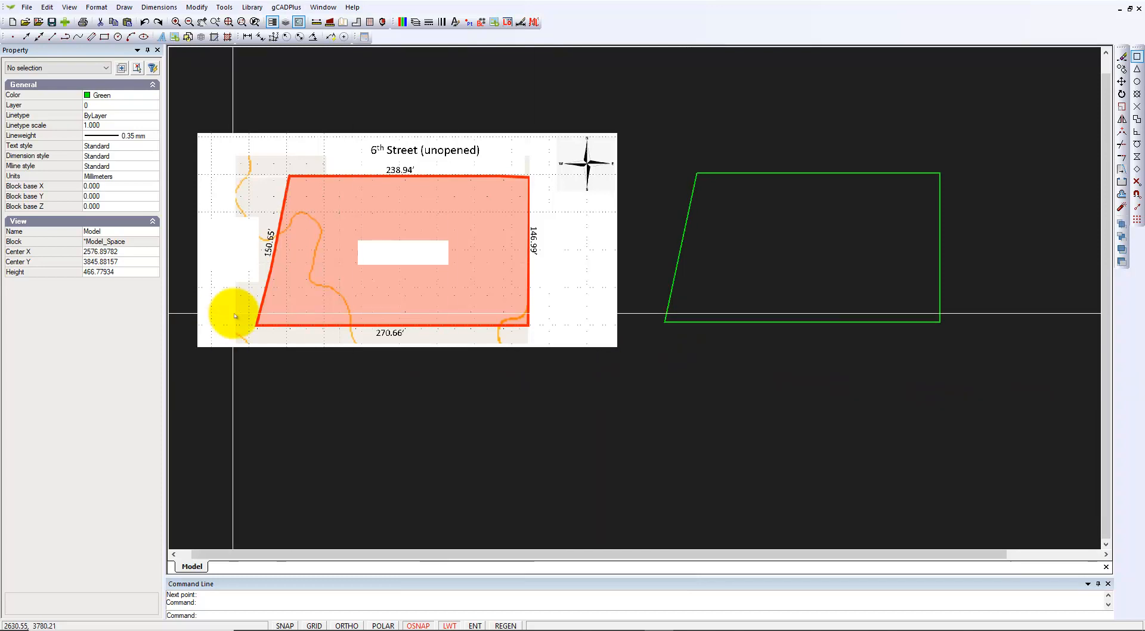
pyautogui.scroll(2, 269, 264)
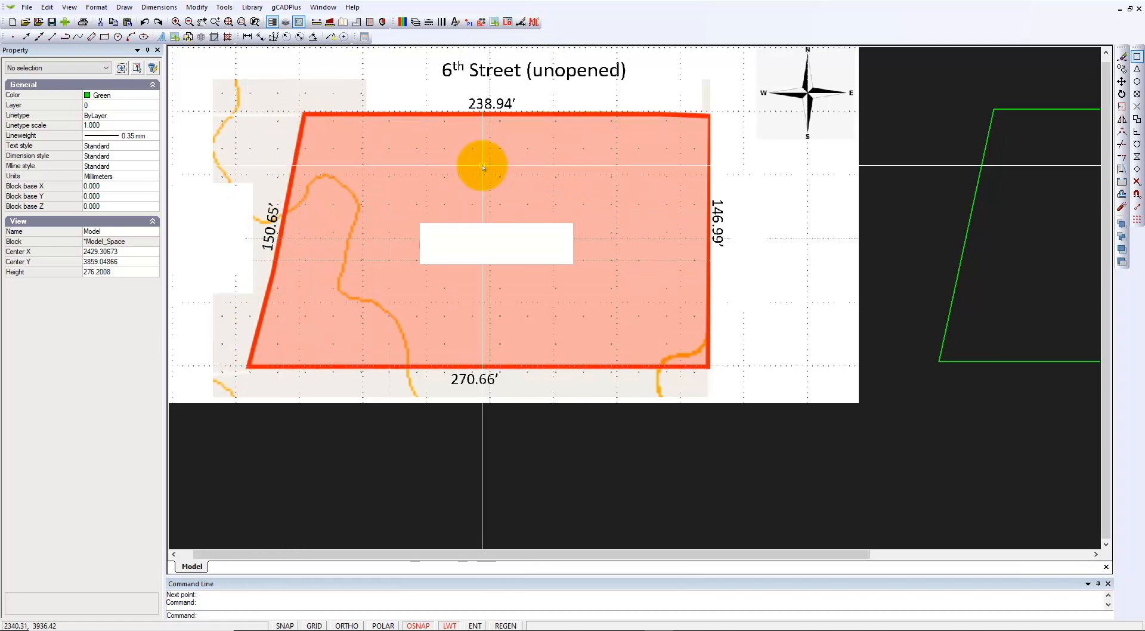
pyautogui.scroll(-1, 482, 167)
pyautogui.rightClick(882, 269)
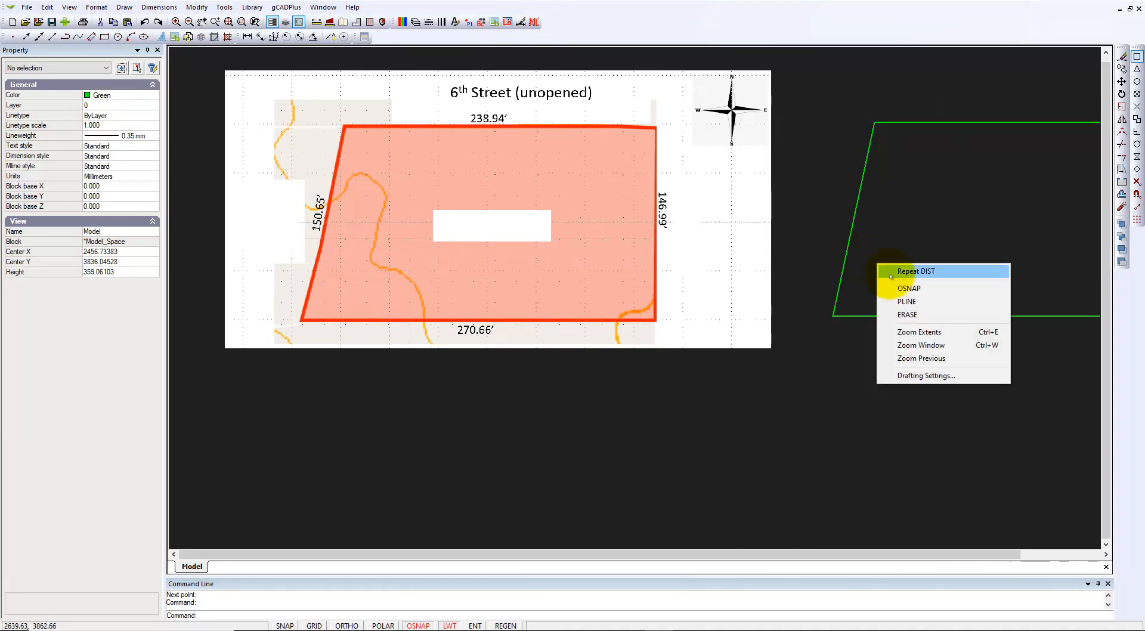
pyautogui.click(885, 271)
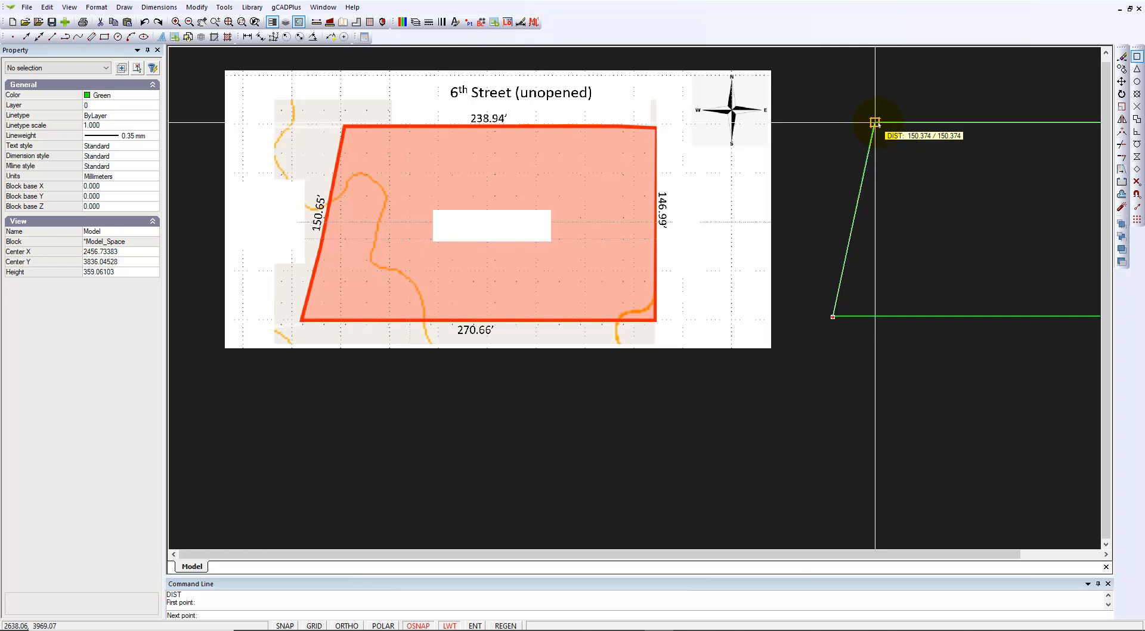
pyautogui.click(874, 122)
pyautogui.scroll(-1, 702, 292)
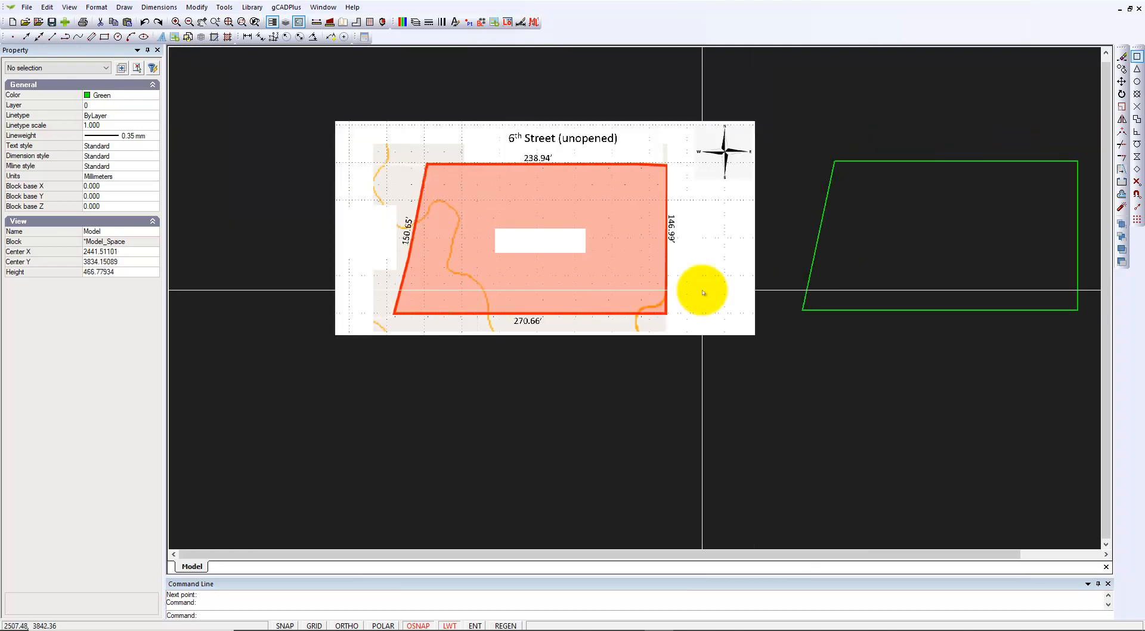
pyautogui.scroll(-1, 702, 292)
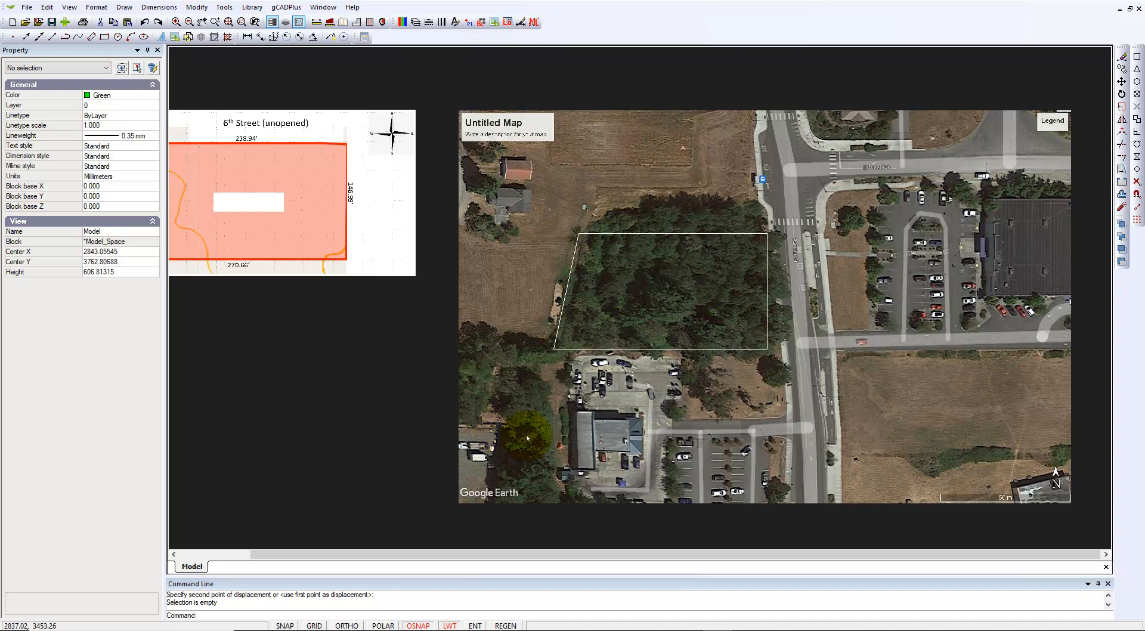
pyautogui.scroll(-1, 376, 395)
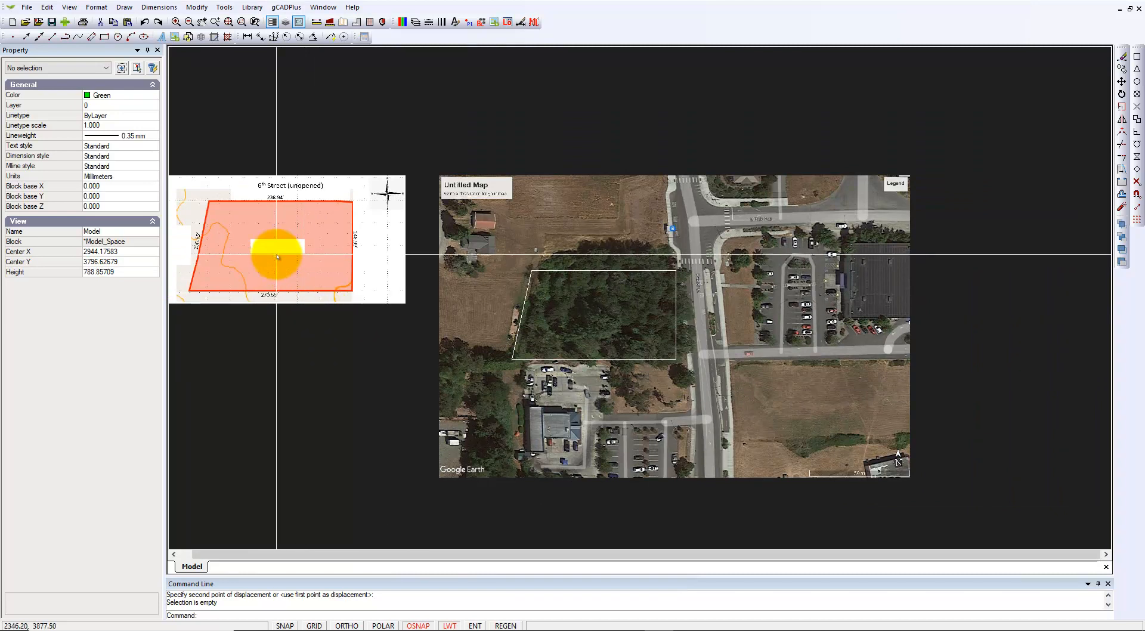
pyautogui.scroll(1, 276, 256)
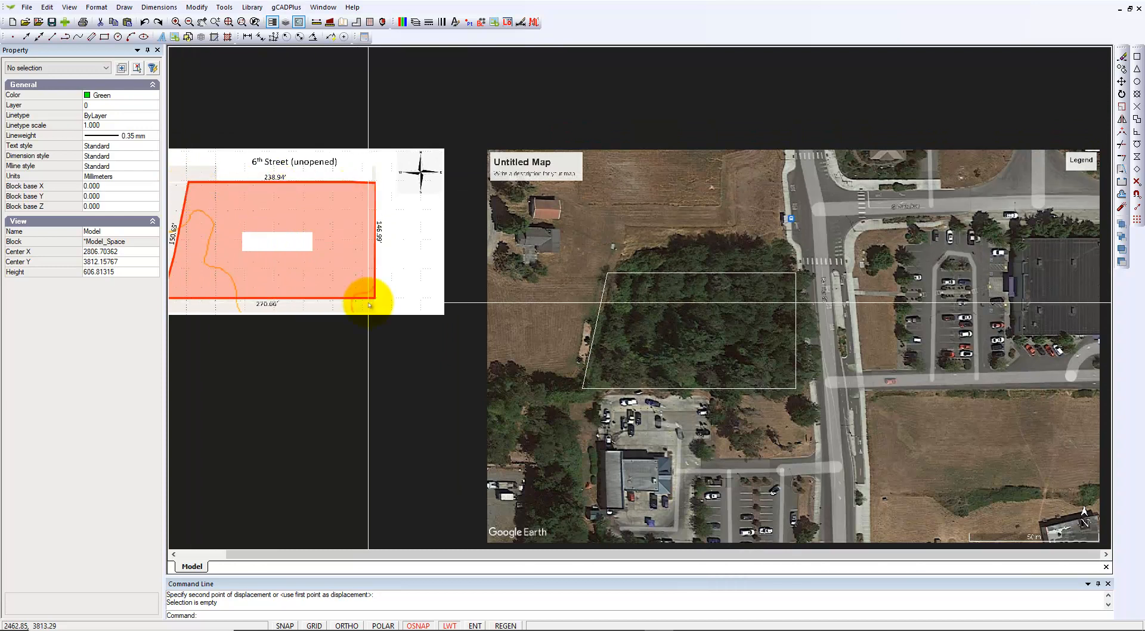
pyautogui.scroll(1, 363, 248)
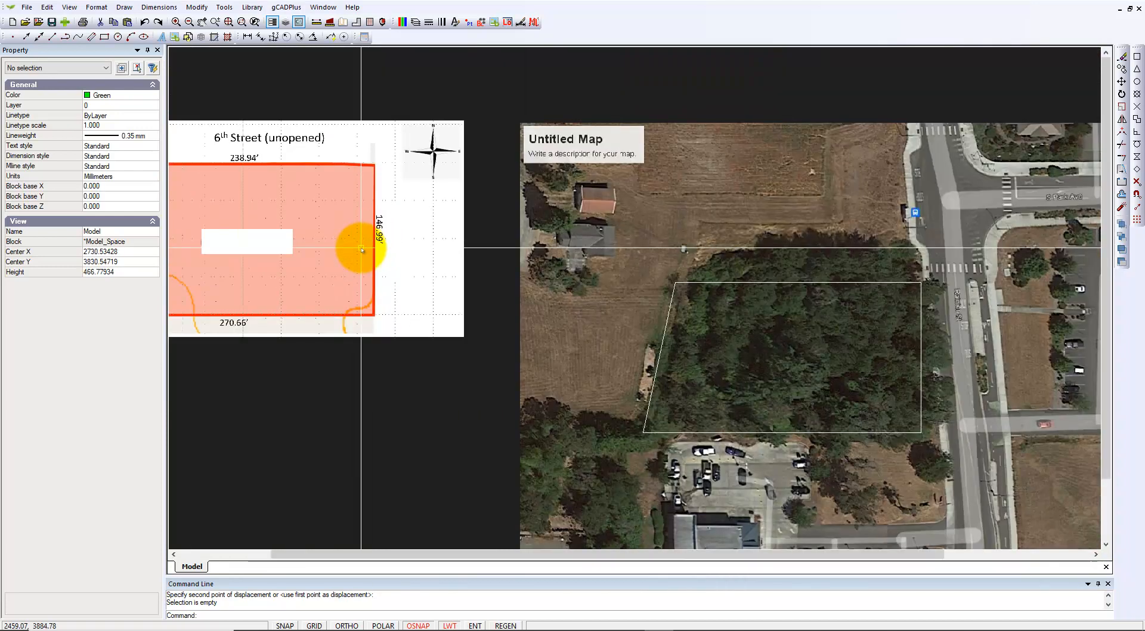
pyautogui.click(774, 282)
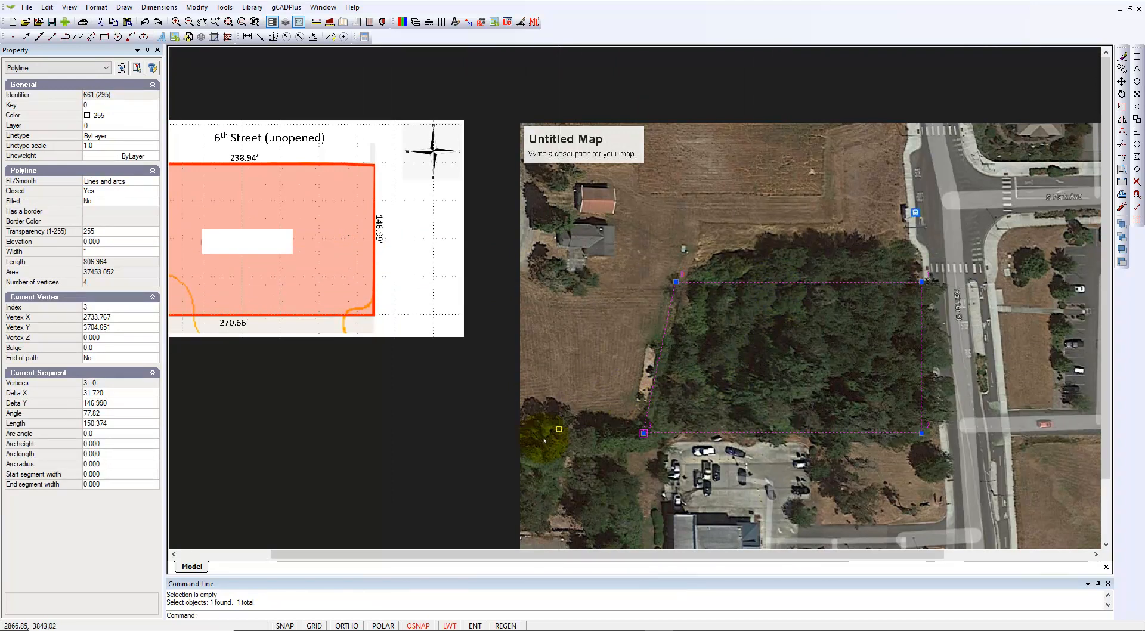
pyautogui.press('Escape')
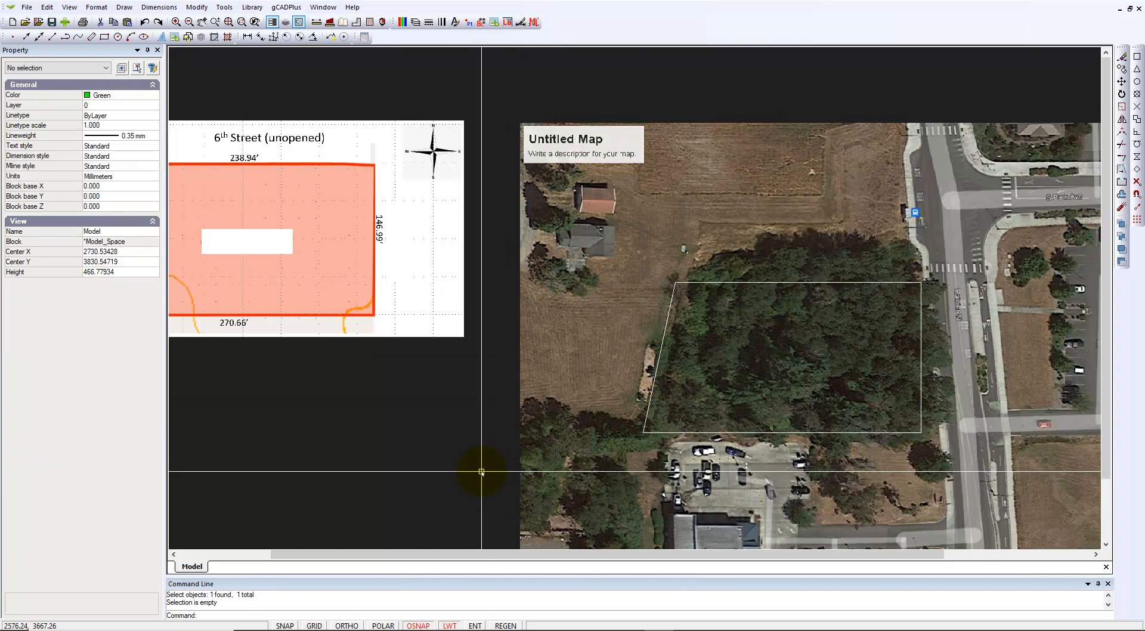
pyautogui.scroll(-2, 472, 464)
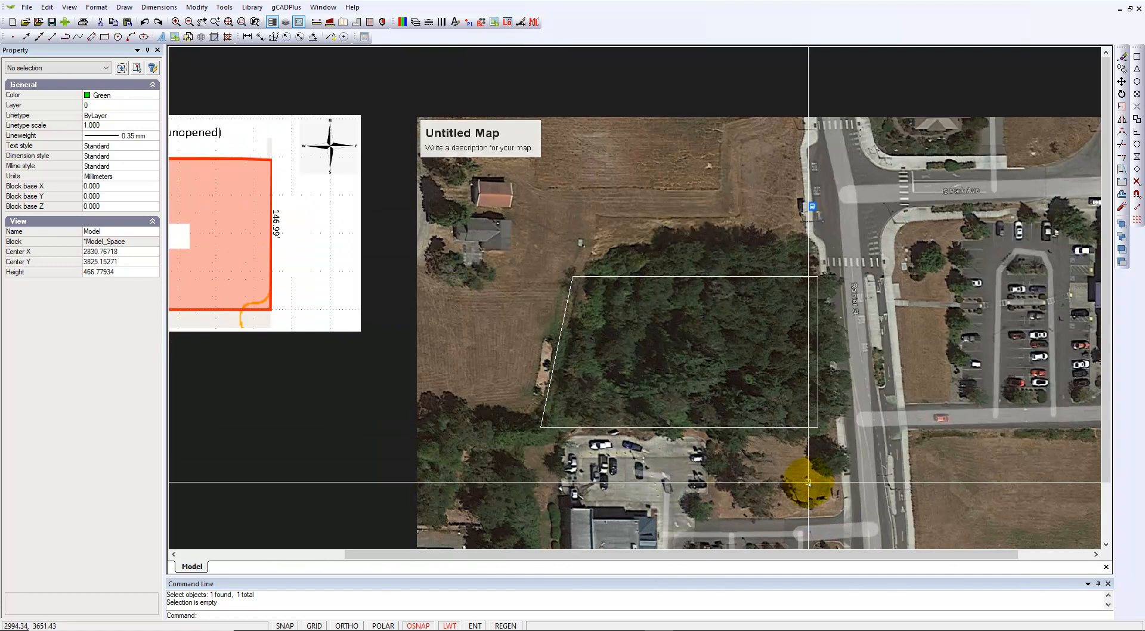
pyautogui.scroll(2, 806, 485)
pyautogui.moveTo(806, 485)
pyautogui.mouseDown(button='middle')
pyautogui.moveTo(769, 459)
pyautogui.moveTo(722, 395)
pyautogui.mouseUp(button='middle')
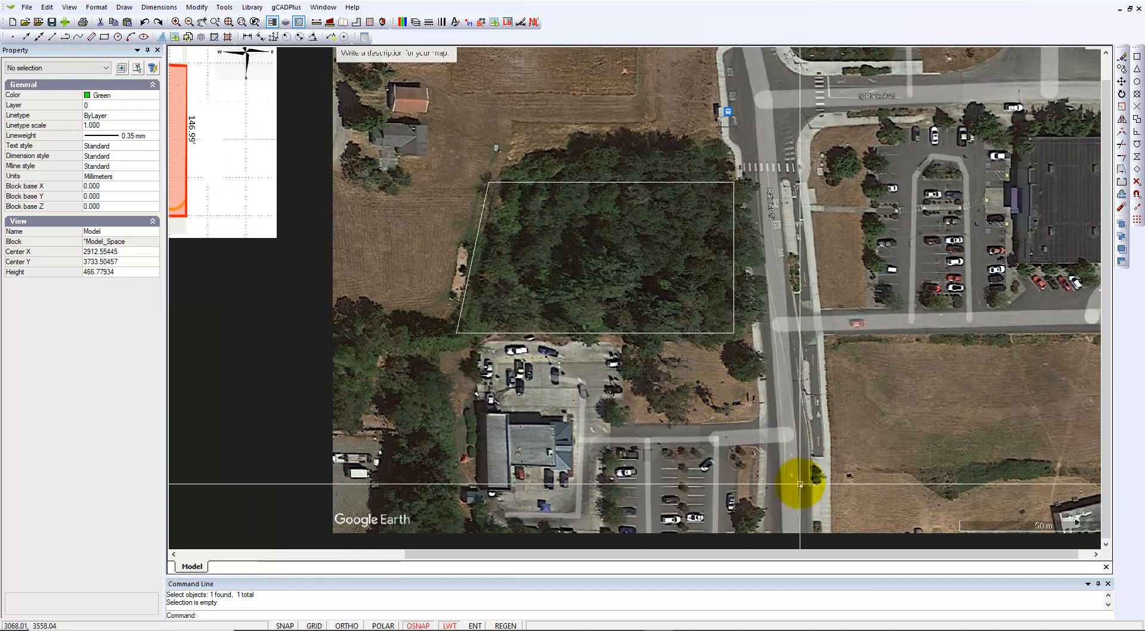
pyautogui.moveTo(843, 460); pyautogui.dragTo(733, 478, button='middle')
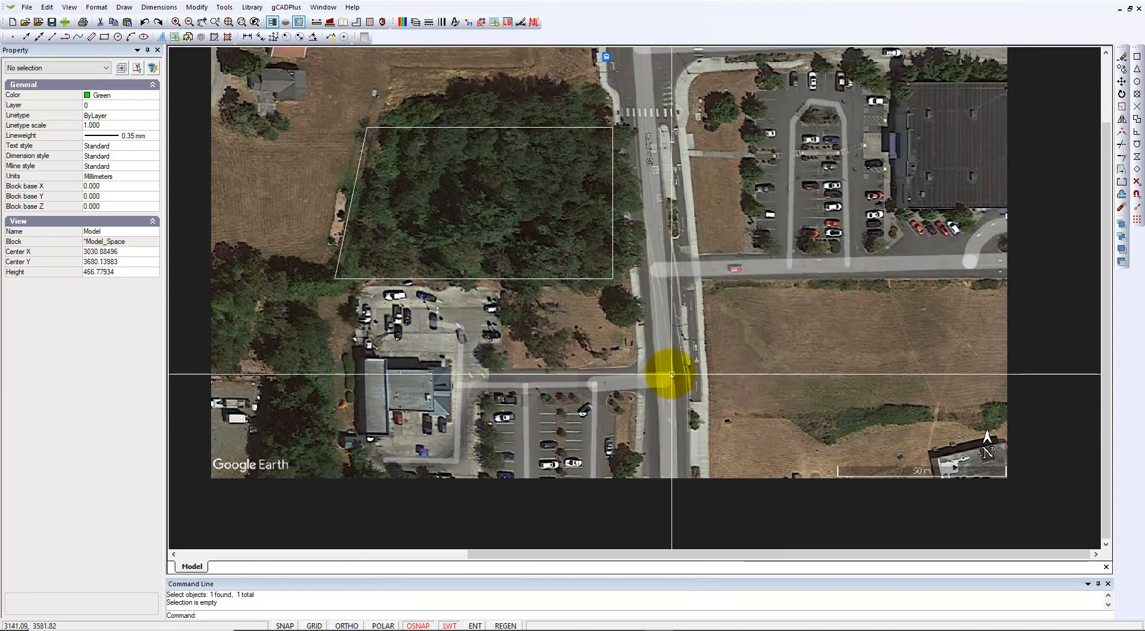
pyautogui.click(558, 277)
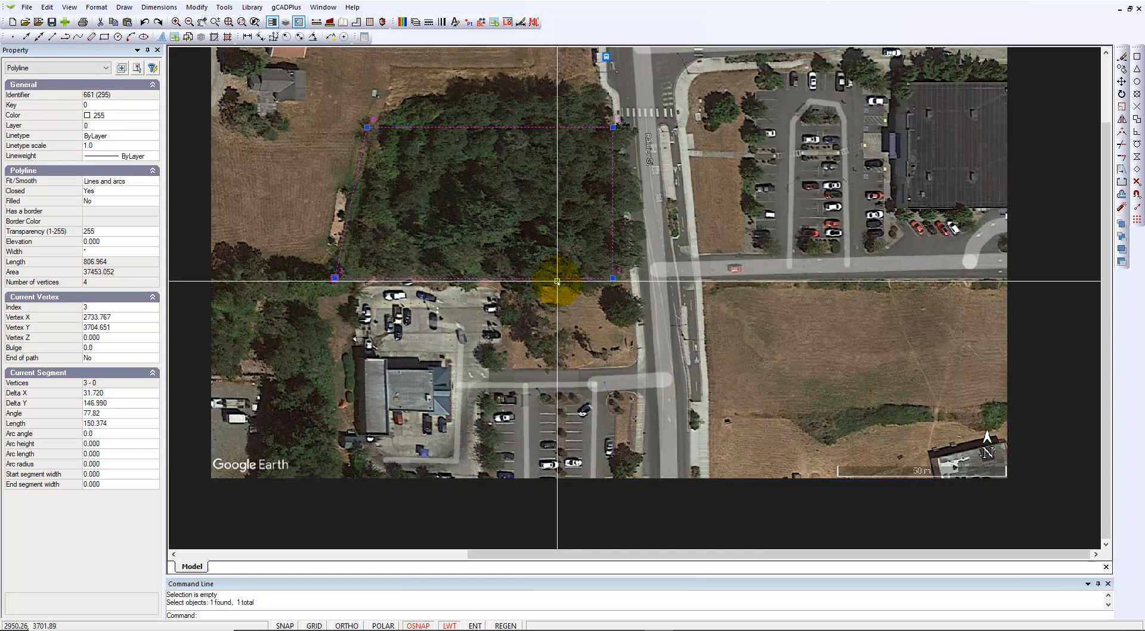
pyautogui.press('Escape')
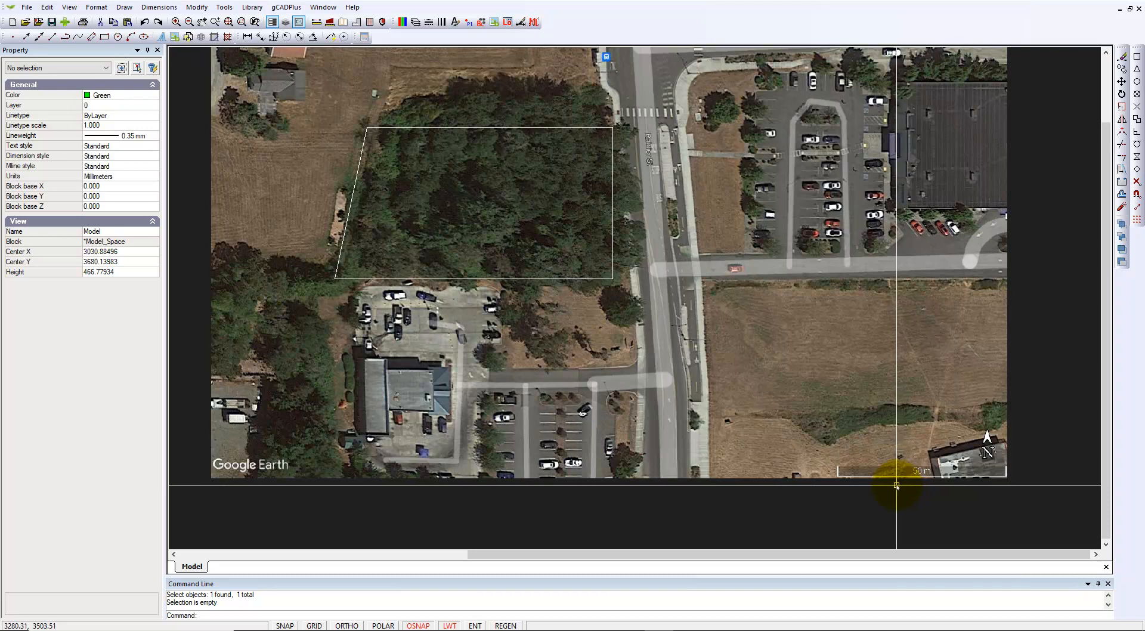
pyautogui.scroll(4, 936, 494)
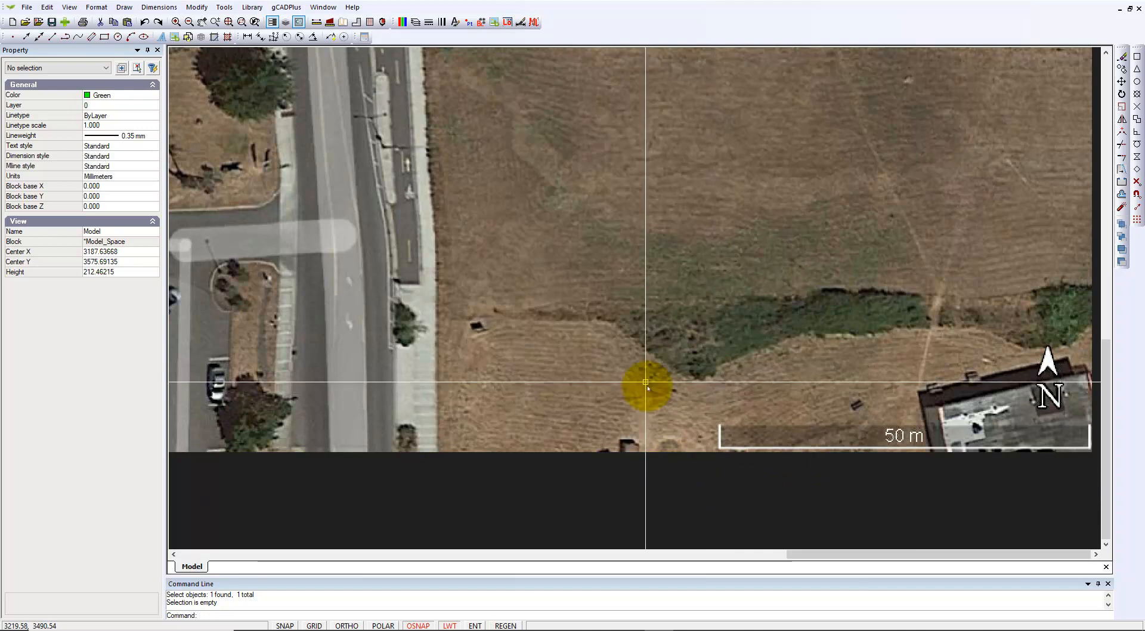
# Measure the 50 m scale bar end to end with DIST, reading 164.484 units
pyautogui.click(314, 24)
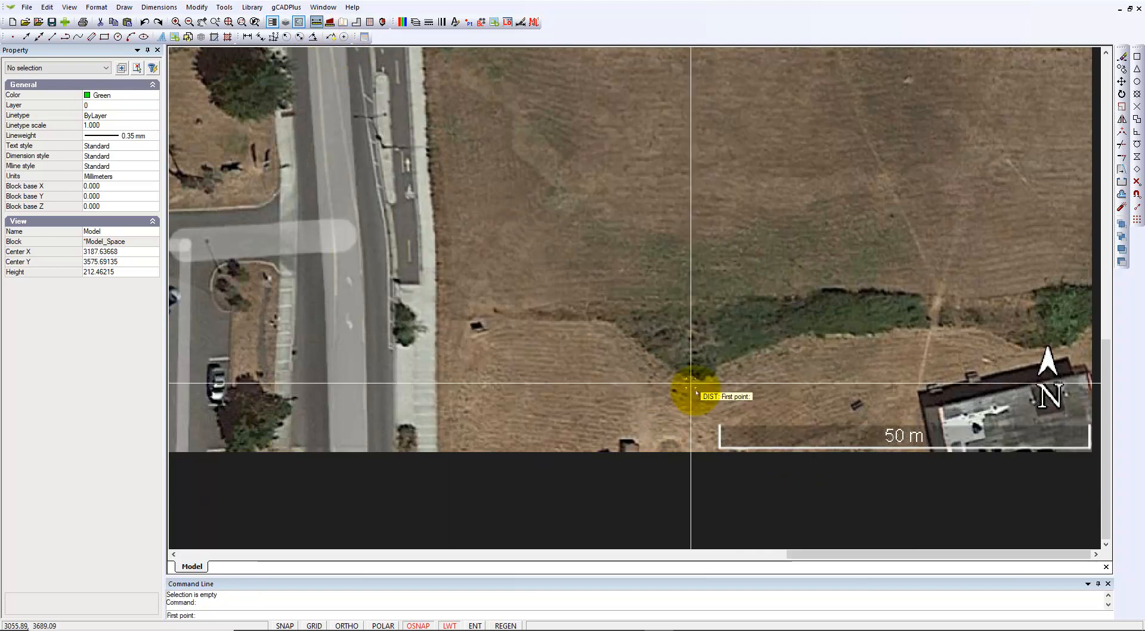
pyautogui.click(720, 446)
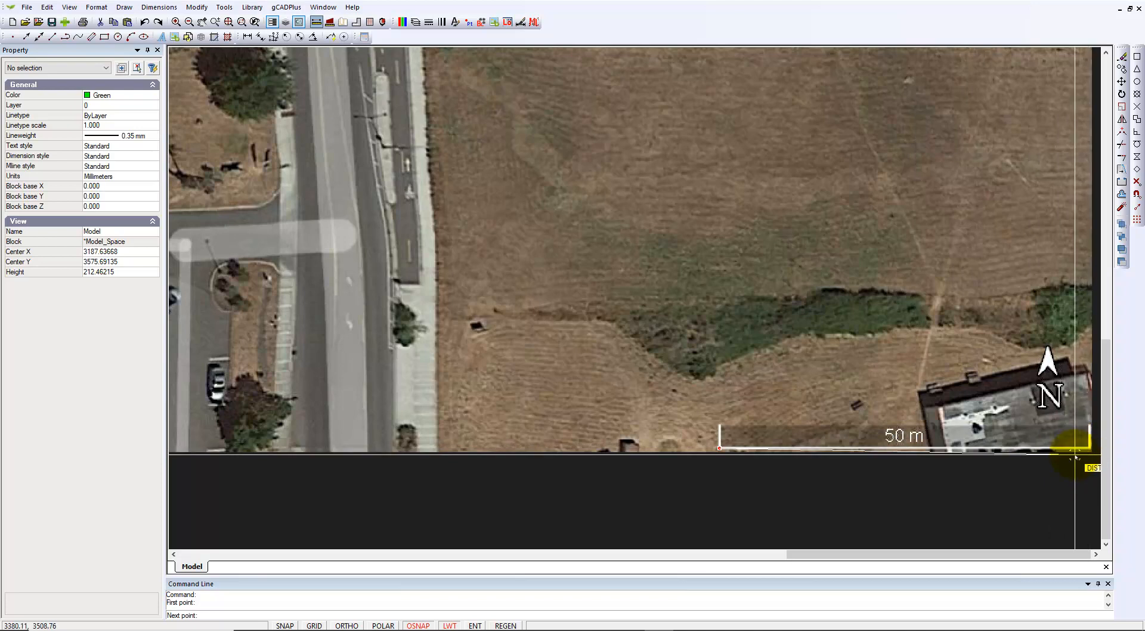
pyautogui.moveTo(1067, 452); pyautogui.dragTo(950, 454, button='middle')
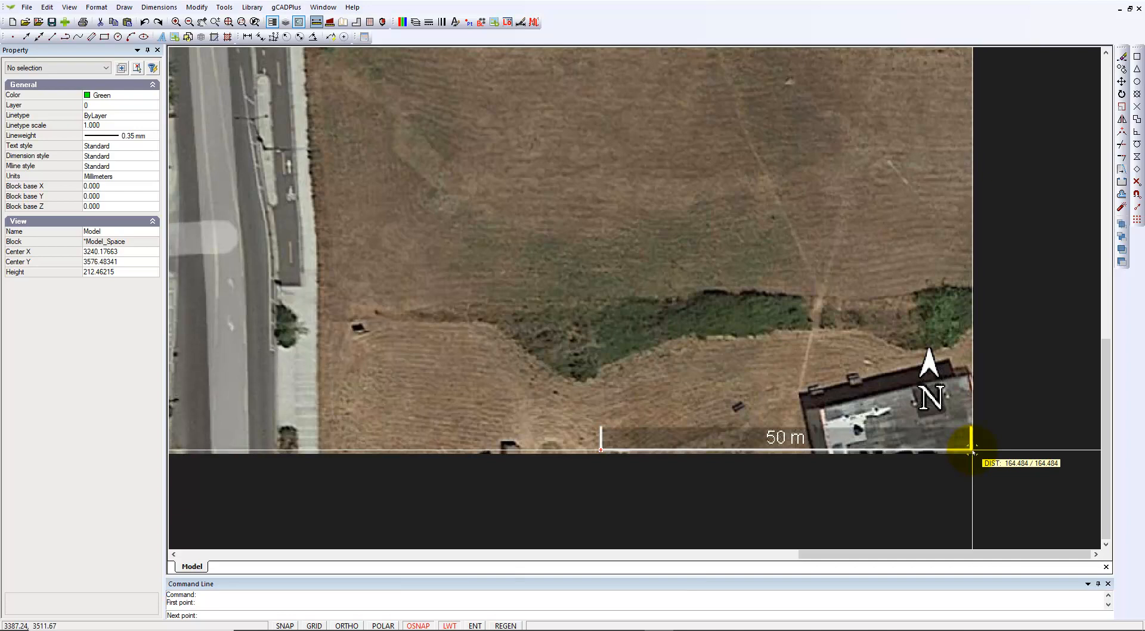
pyautogui.click(970, 445)
pyautogui.scroll(-5, 989, 464)
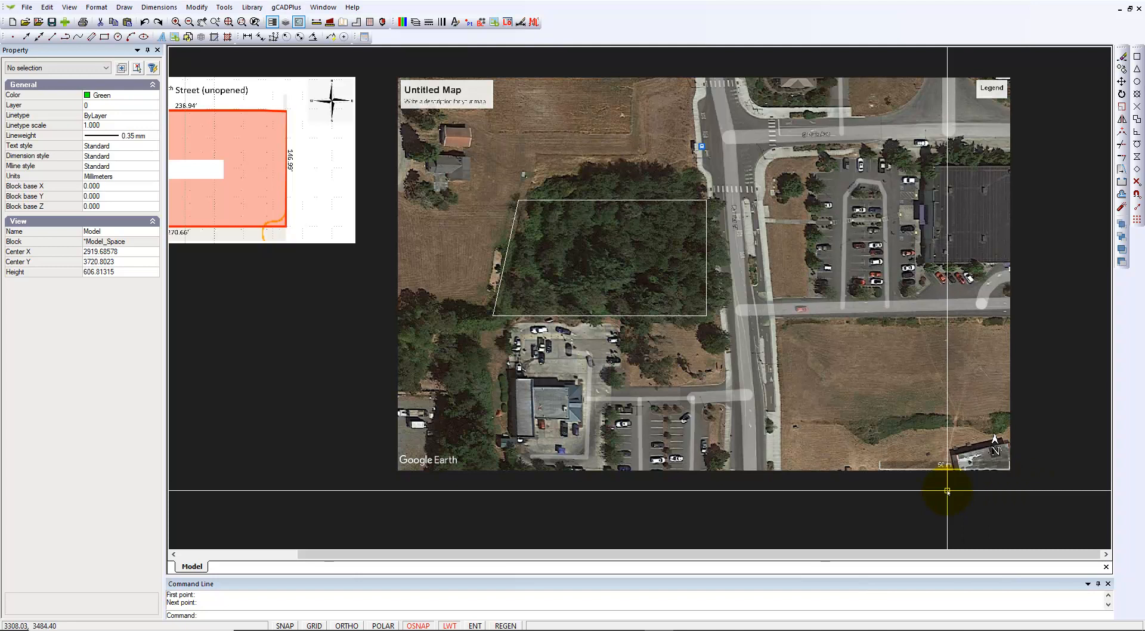
pyautogui.scroll(-1, 944, 489)
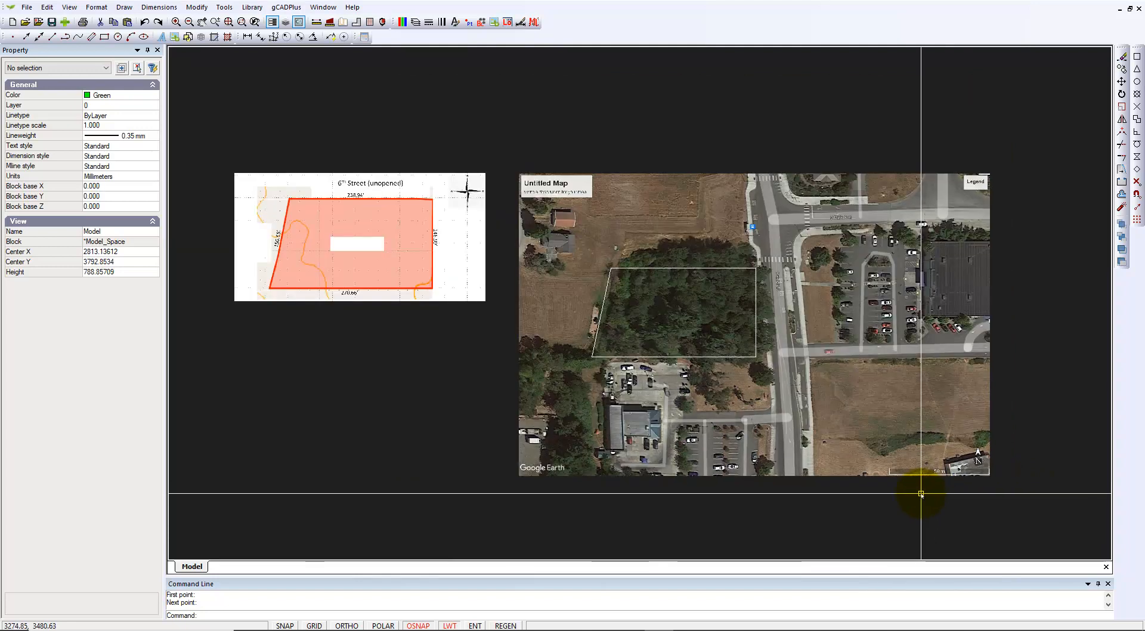
# Select and deselect the traced lot outline to check its position on the map
pyautogui.click(705, 269)
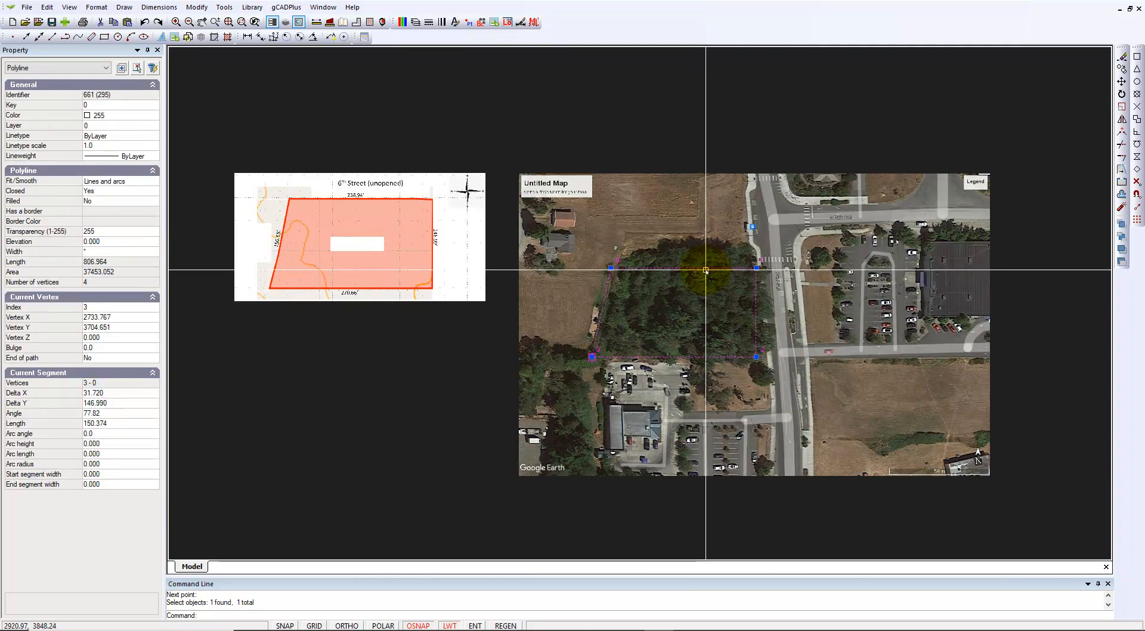
pyautogui.press('Escape')
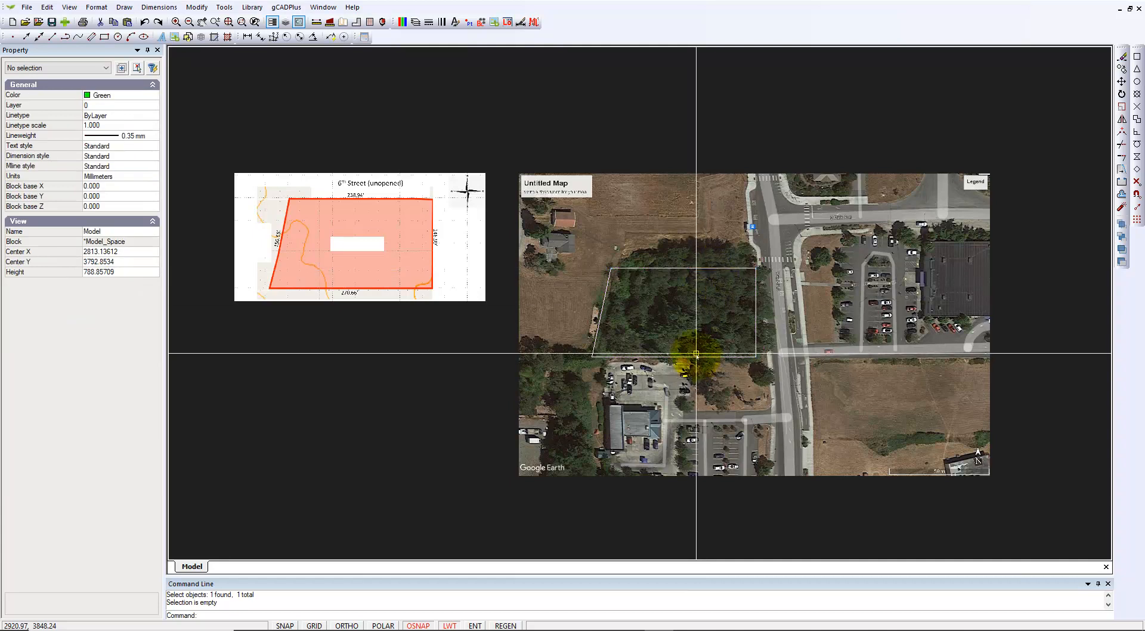
pyautogui.scroll(3, 974, 465)
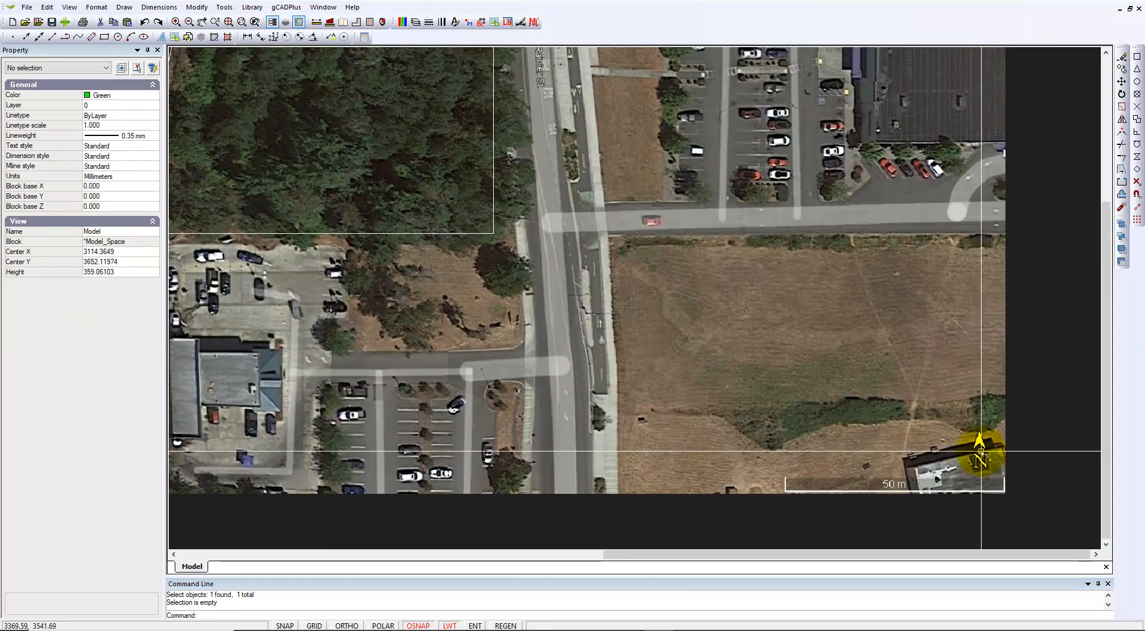
pyautogui.scroll(-2, 972, 467)
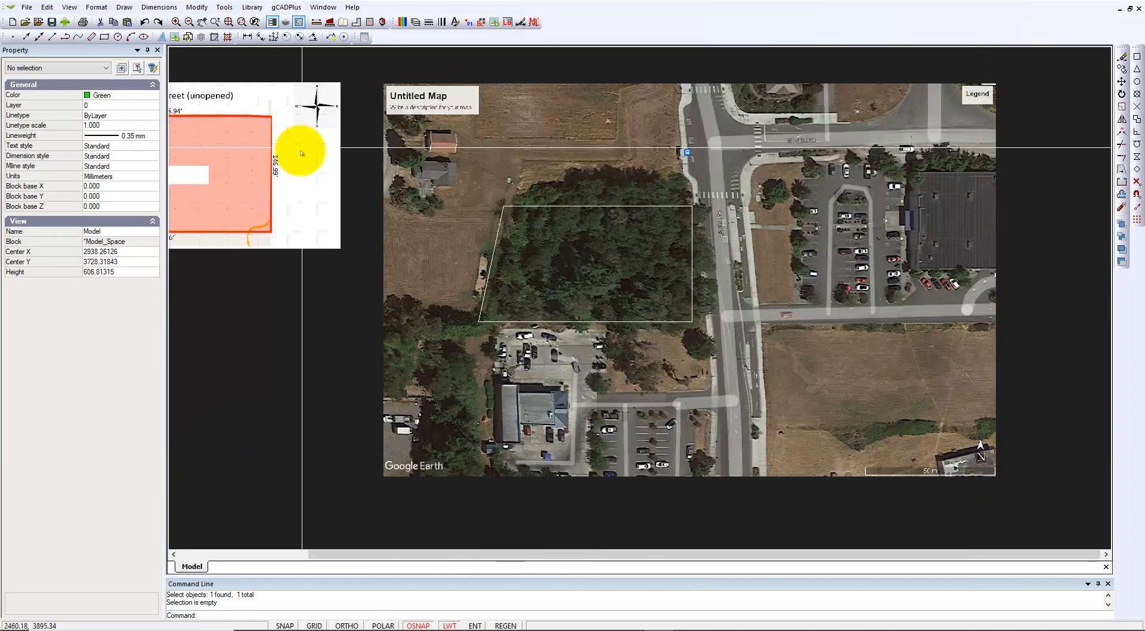
pyautogui.scroll(2, 317, 103)
pyautogui.scroll(1, 317, 103)
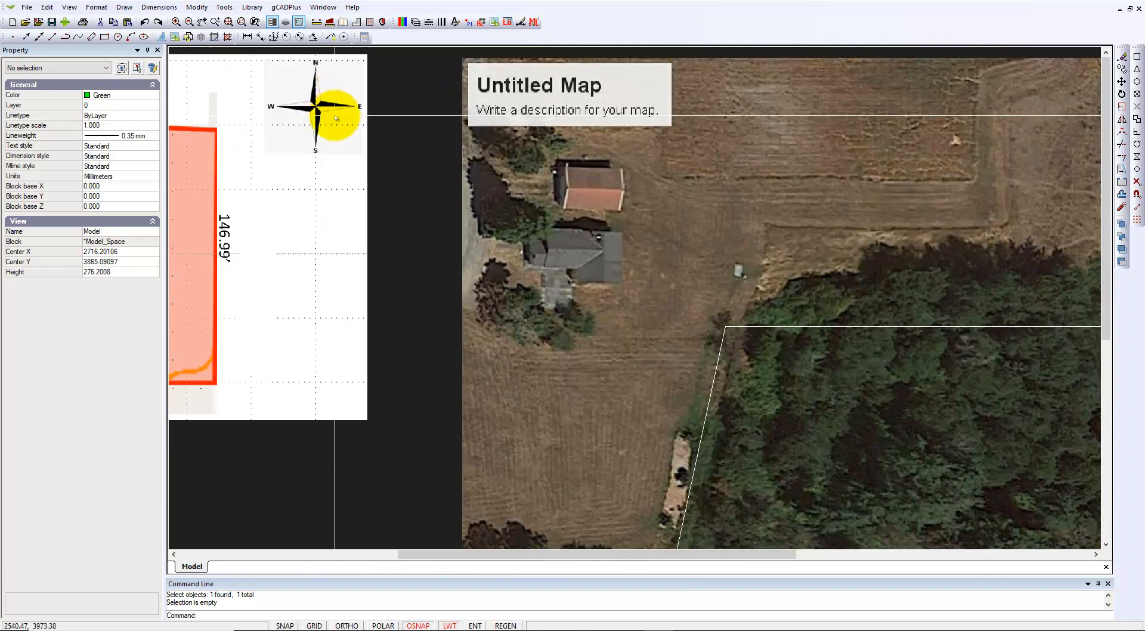
pyautogui.scroll(-4, 542, 365)
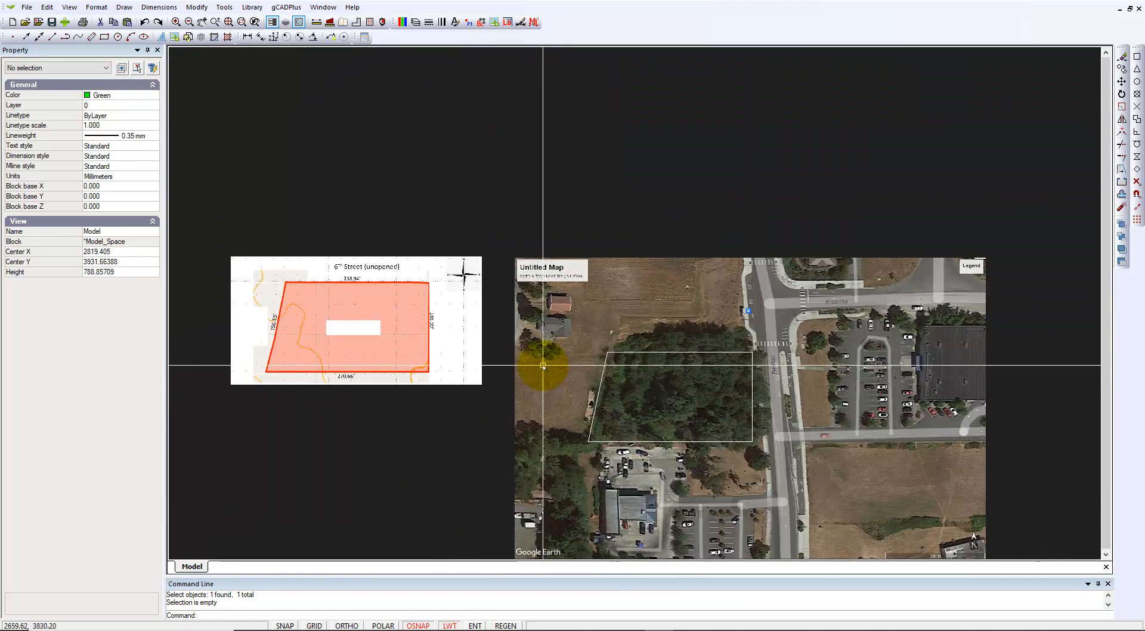
pyautogui.scroll(3, 703, 461)
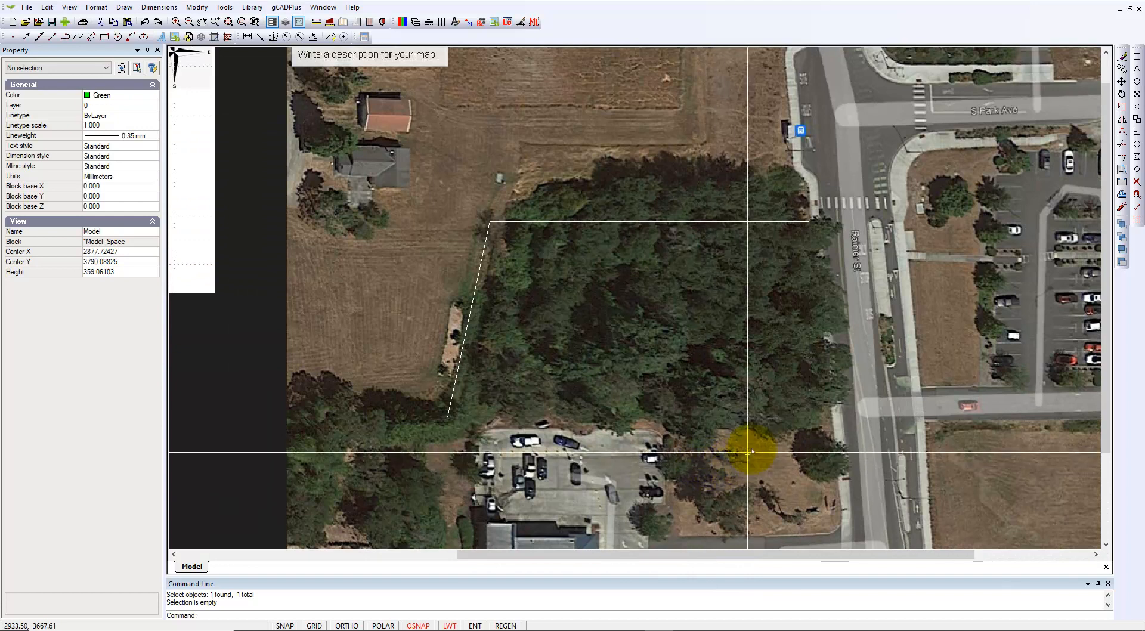
# Inspect the white lot outline over the wooded parcel beside the road and parking lot
pyautogui.click(787, 417)
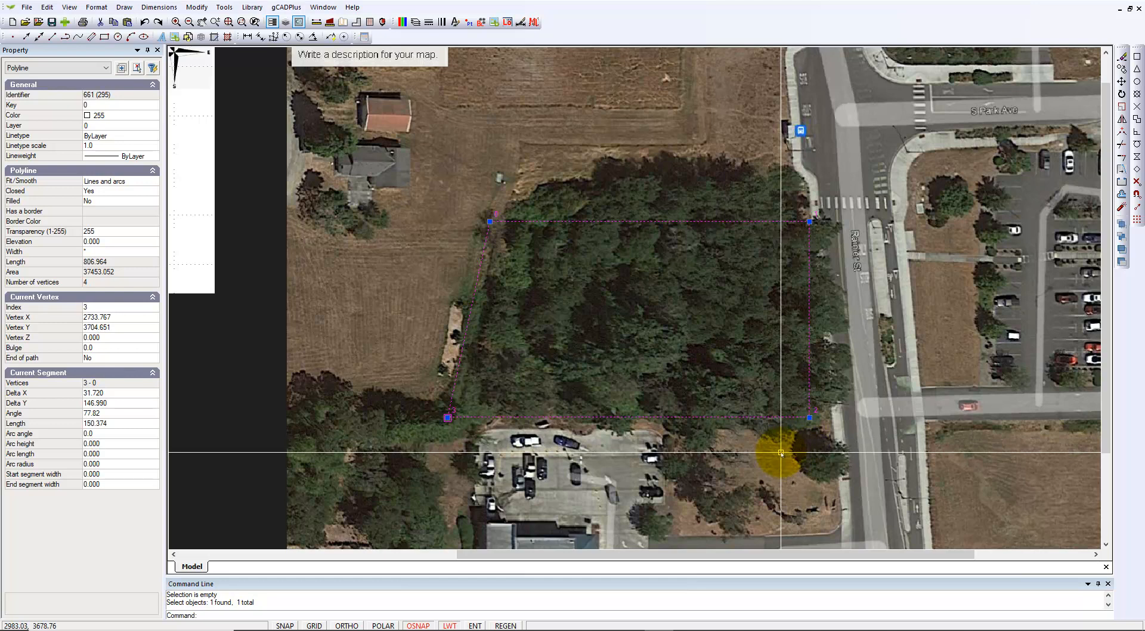
pyautogui.press('Escape')
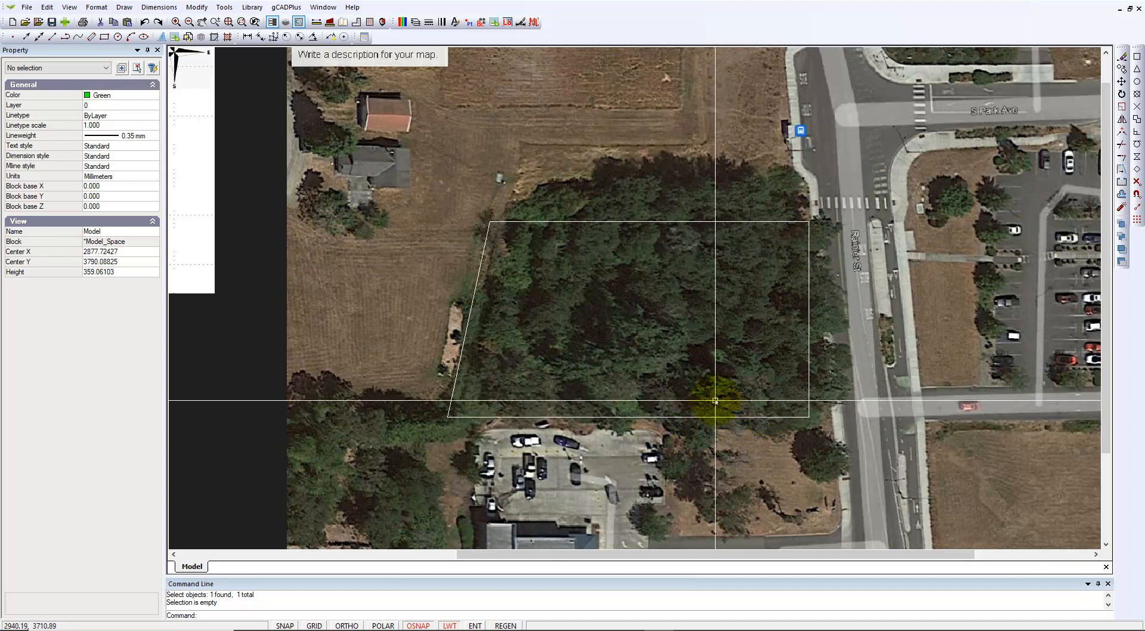
pyautogui.scroll(2, 696, 393)
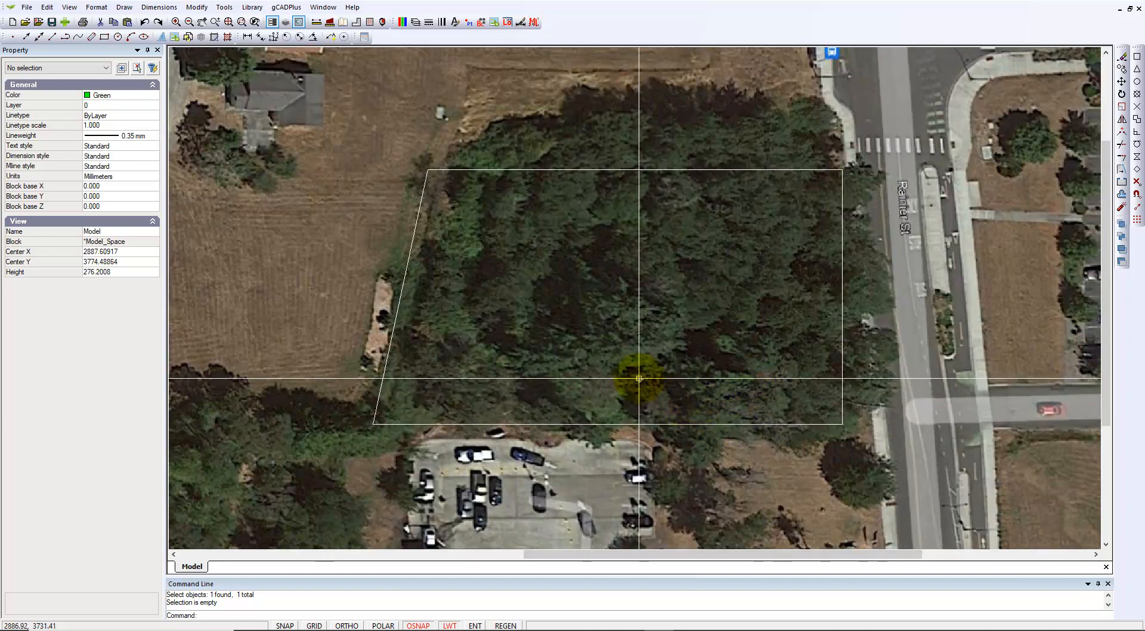
pyautogui.scroll(-2, 639, 379)
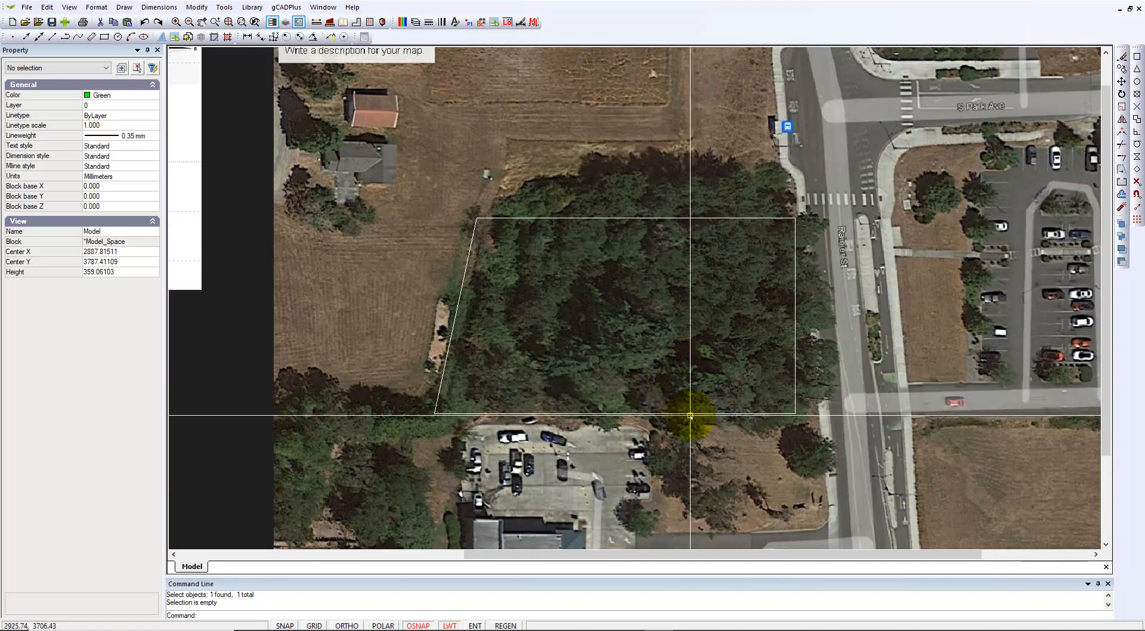
pyautogui.scroll(-2, 725, 411)
pyautogui.scroll(-2, 726, 411)
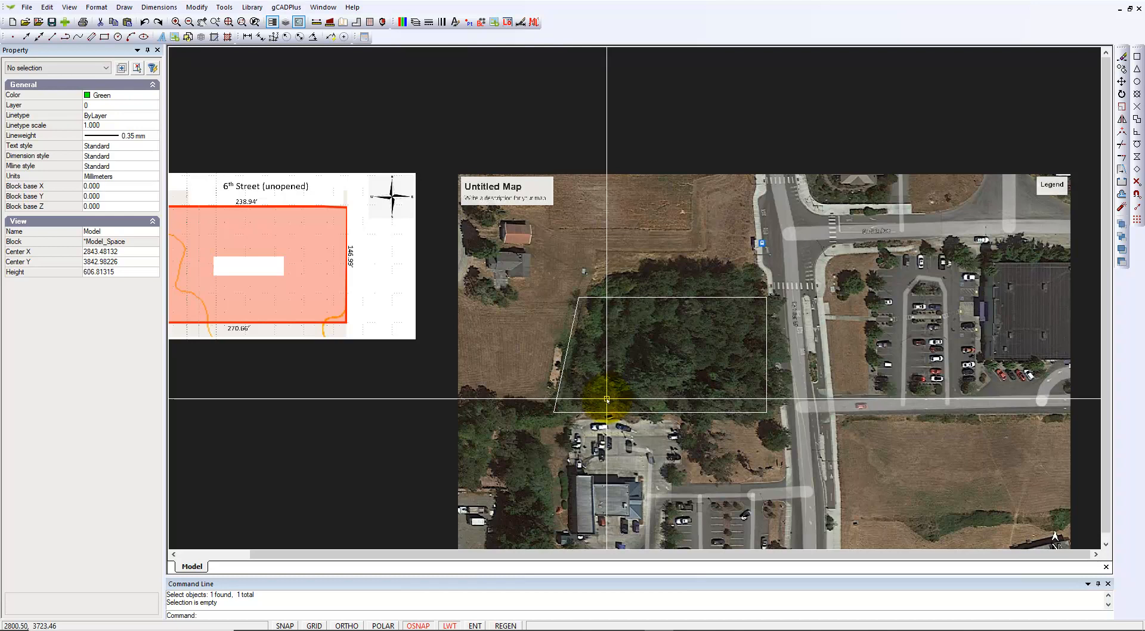
pyautogui.scroll(1, 622, 398)
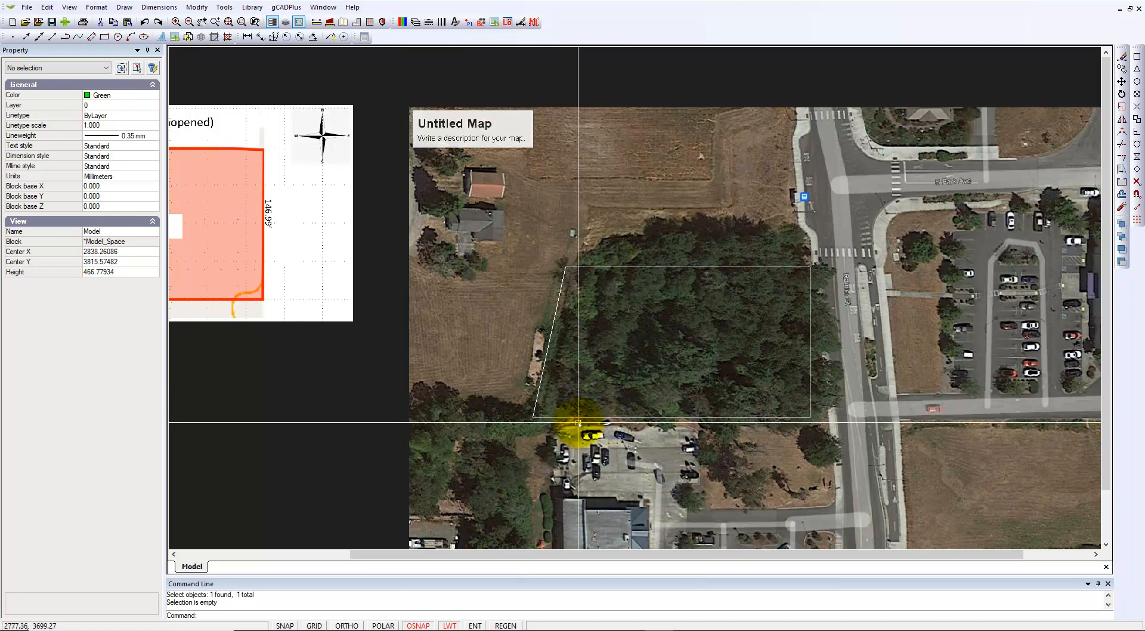
pyautogui.scroll(2, 574, 424)
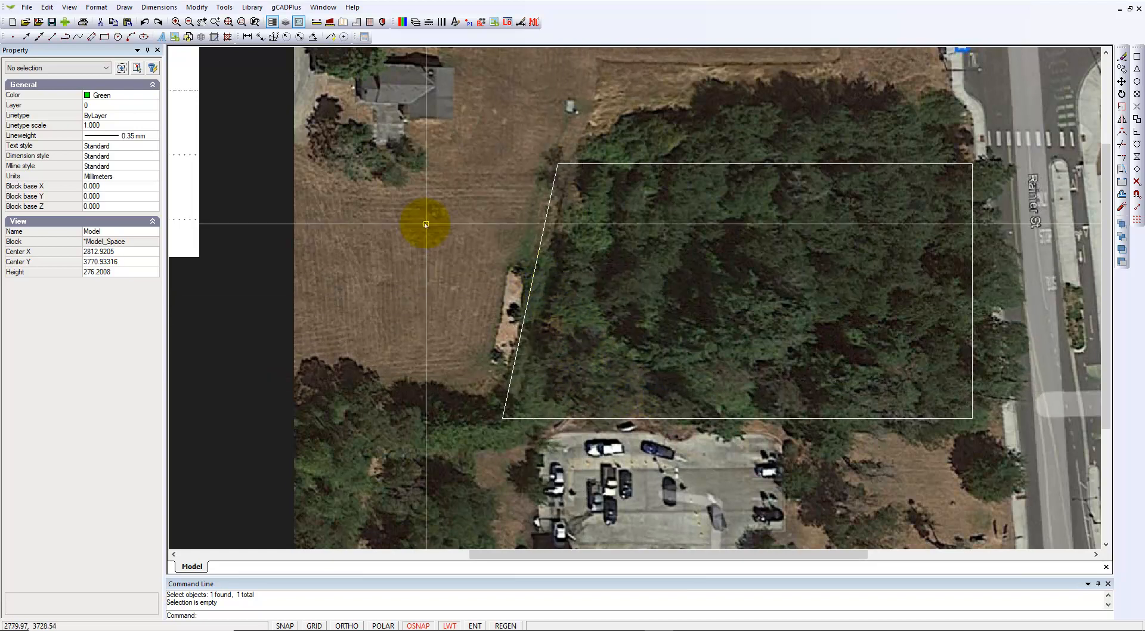
# Draw a two-point rectangle inside the lot and resize it to width 30, height 20
pyautogui.click(125, 8)
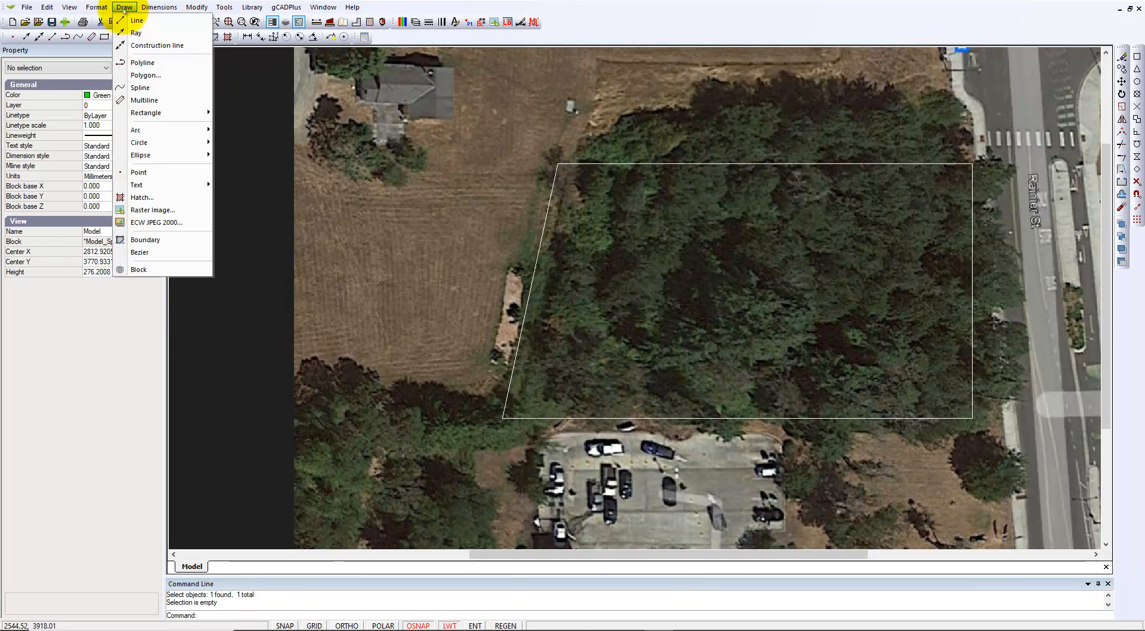
pyautogui.moveTo(197, 113)
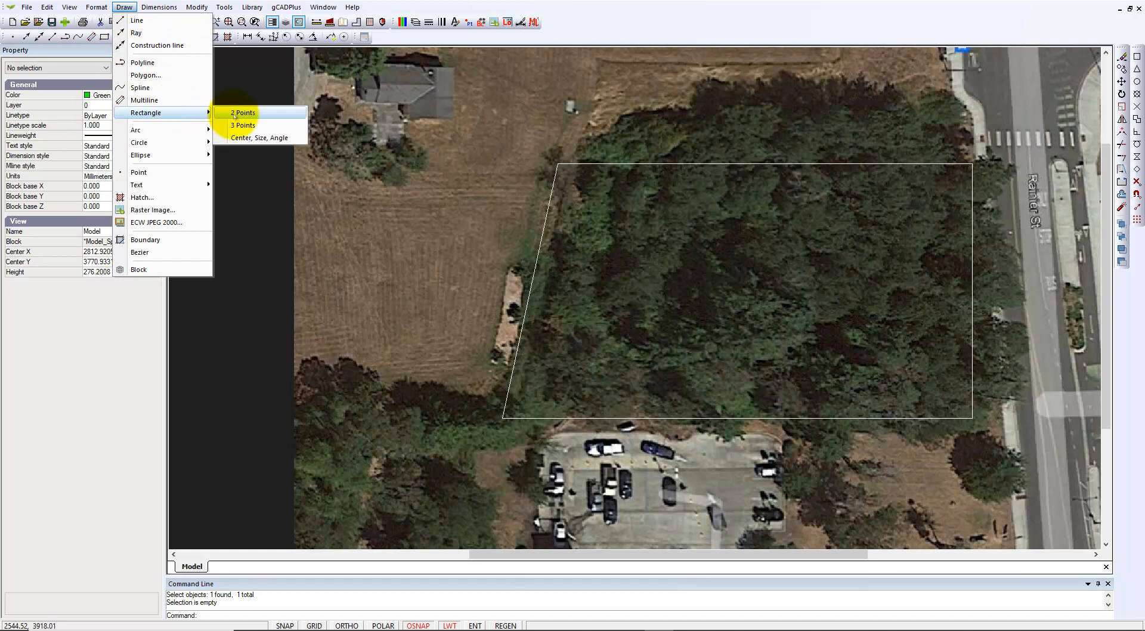
pyautogui.click(234, 114)
pyautogui.click(570, 362)
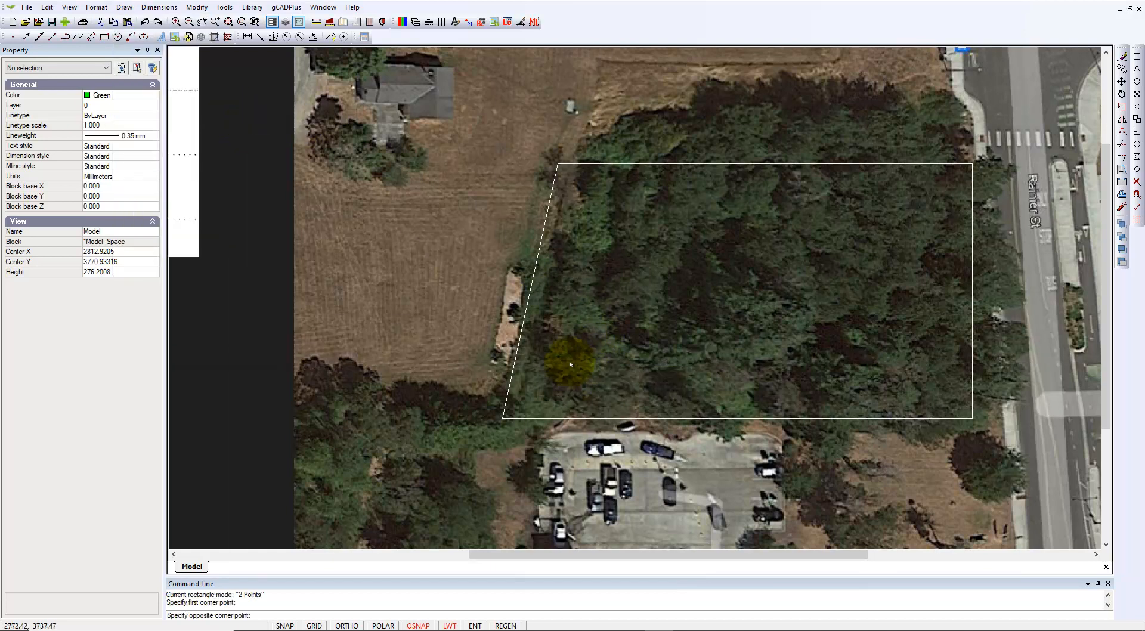
pyautogui.click(634, 401)
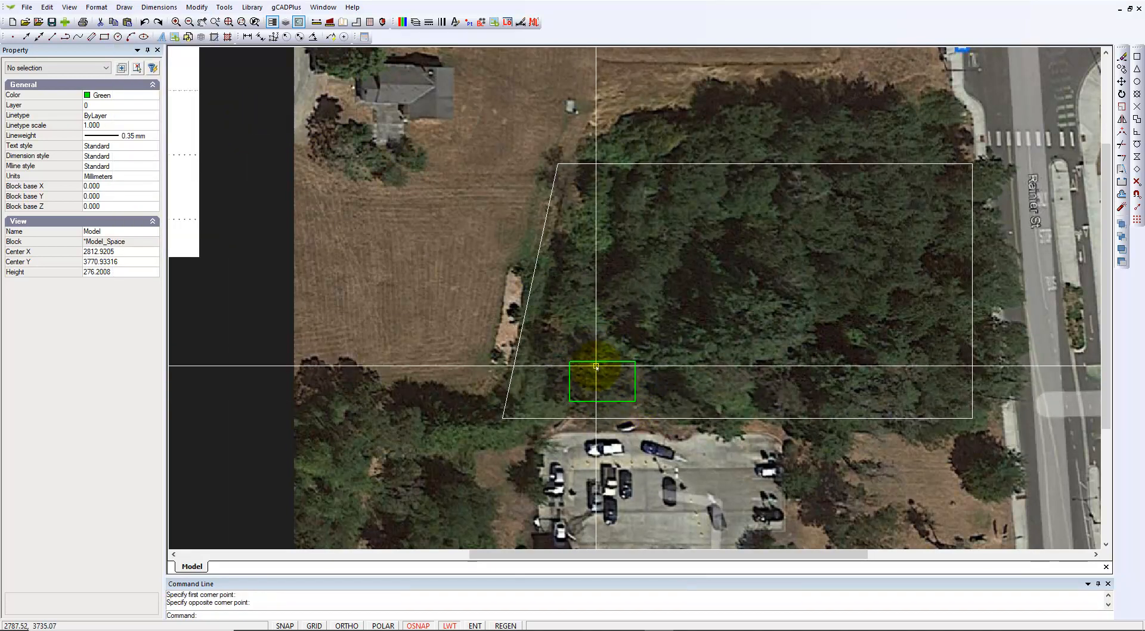
pyautogui.click(593, 366)
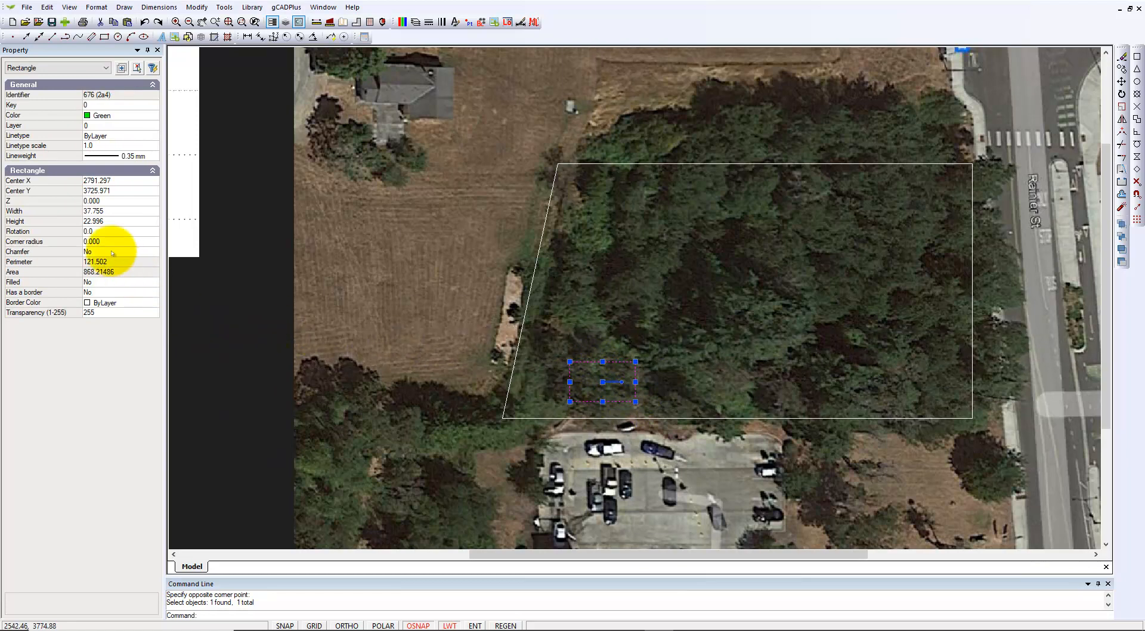
pyautogui.click(112, 212)
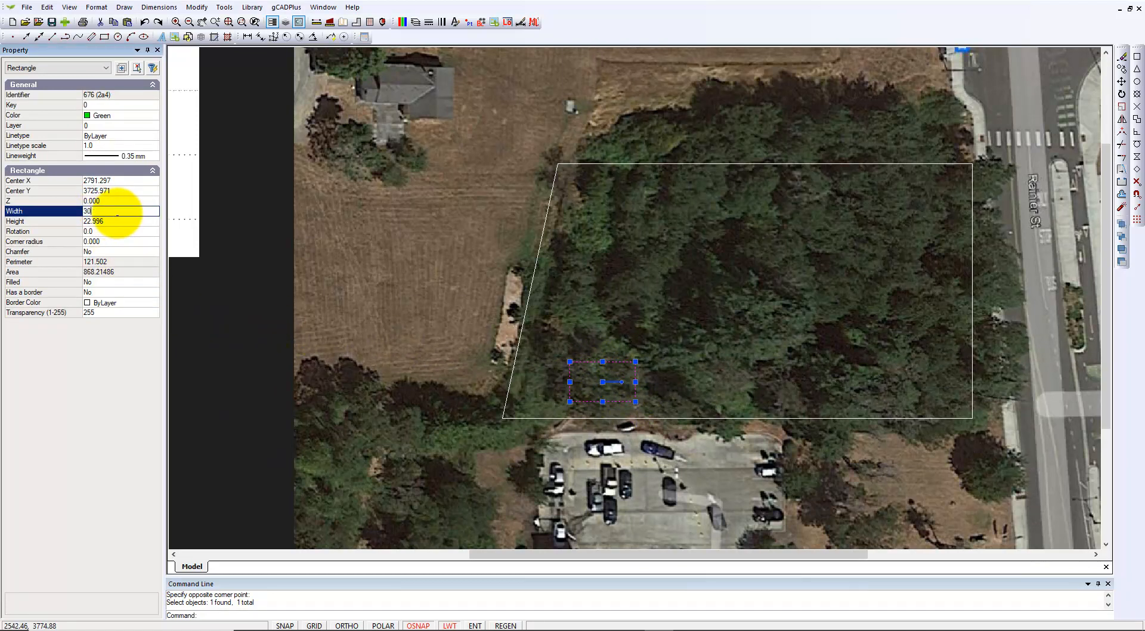
pyautogui.click(113, 221)
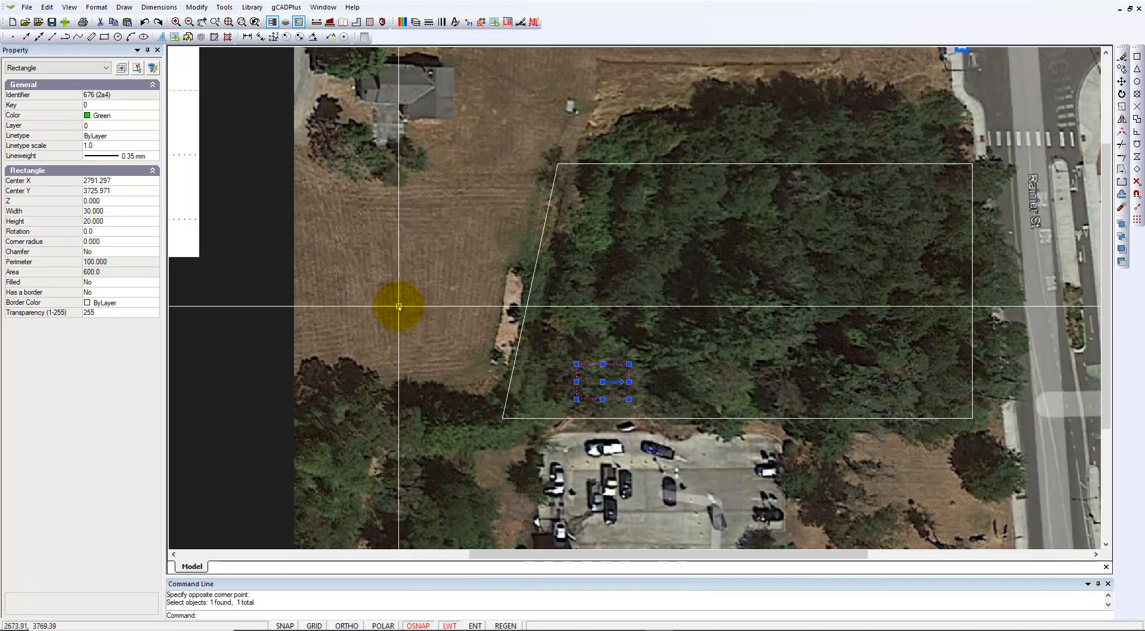
pyautogui.press('Escape')
# Zoom in on the green footprint rectangle
pyautogui.scroll(2, 599, 408)
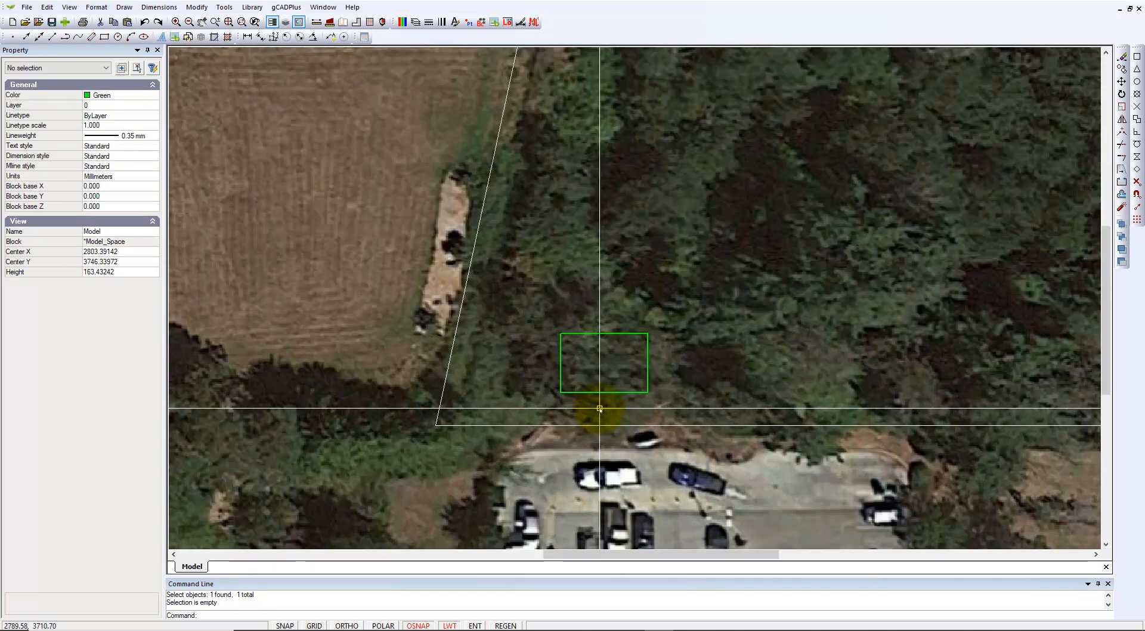
pyautogui.scroll(1, 599, 409)
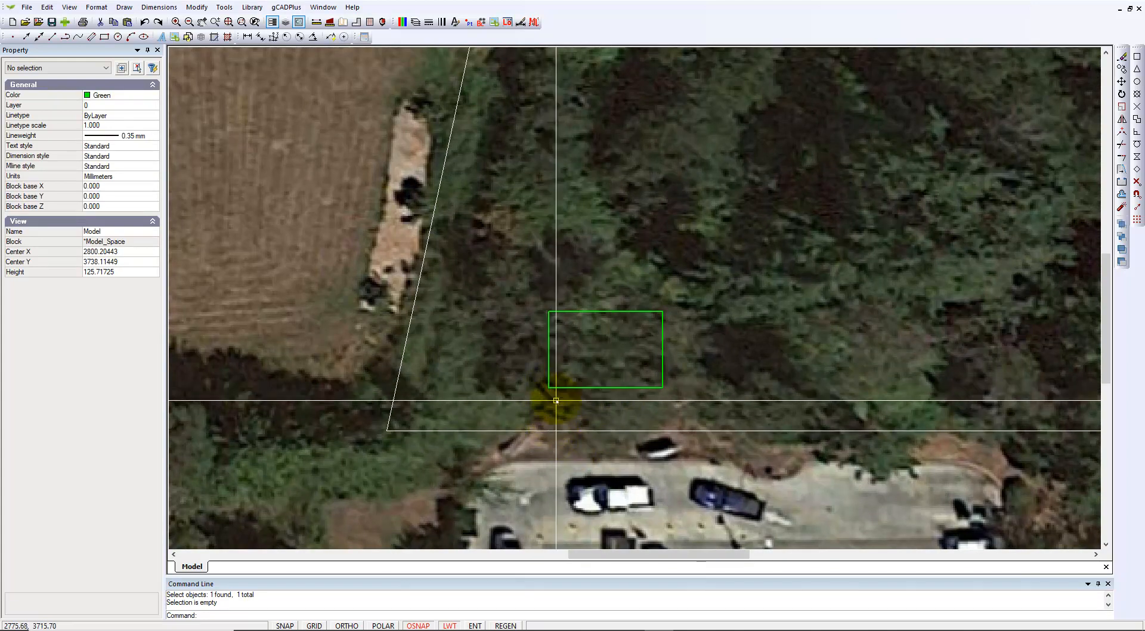
pyautogui.scroll(-3, 557, 411)
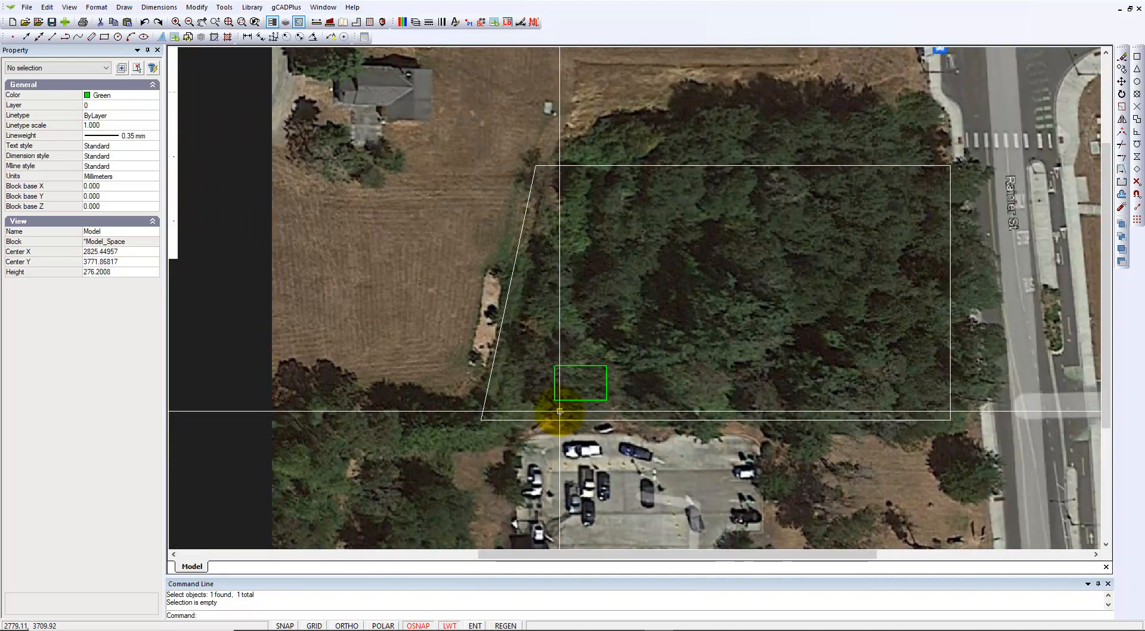
pyautogui.scroll(-1, 559, 411)
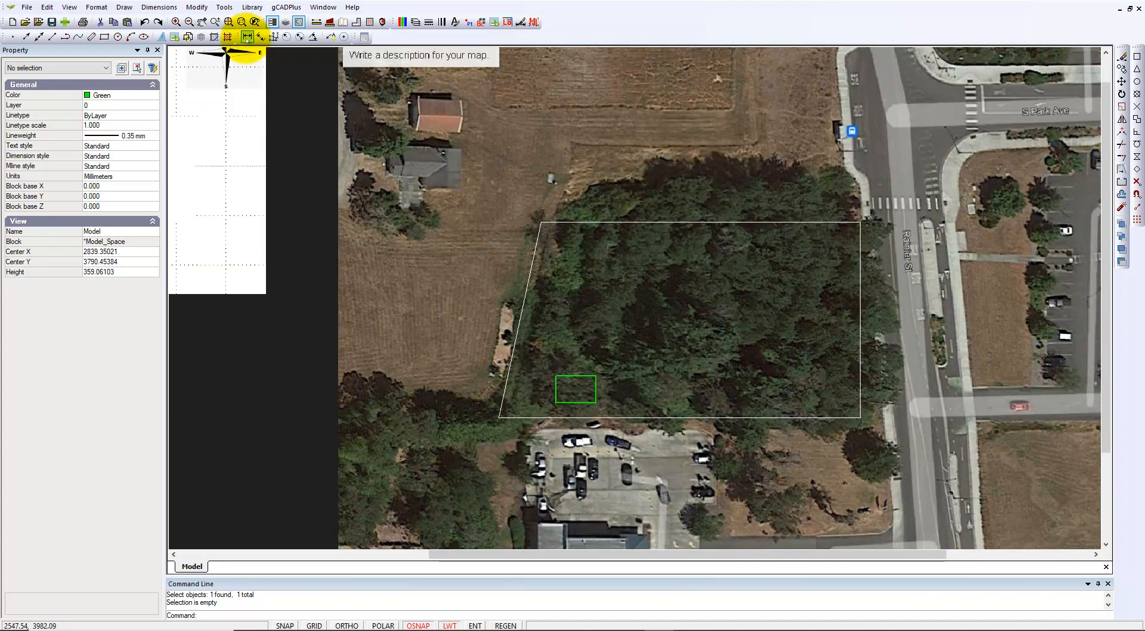
pyautogui.scroll(5, 575, 418)
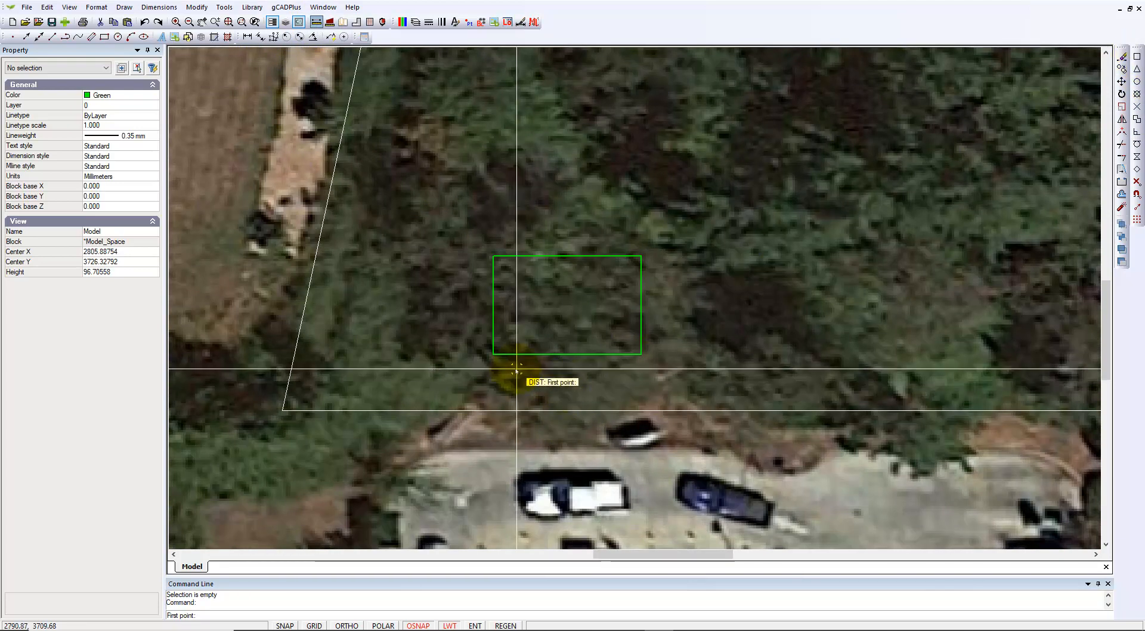
# Measure 11.32 from the footprint rectangle's corner, then zoom out to the whole drawing
pyautogui.click(493, 355)
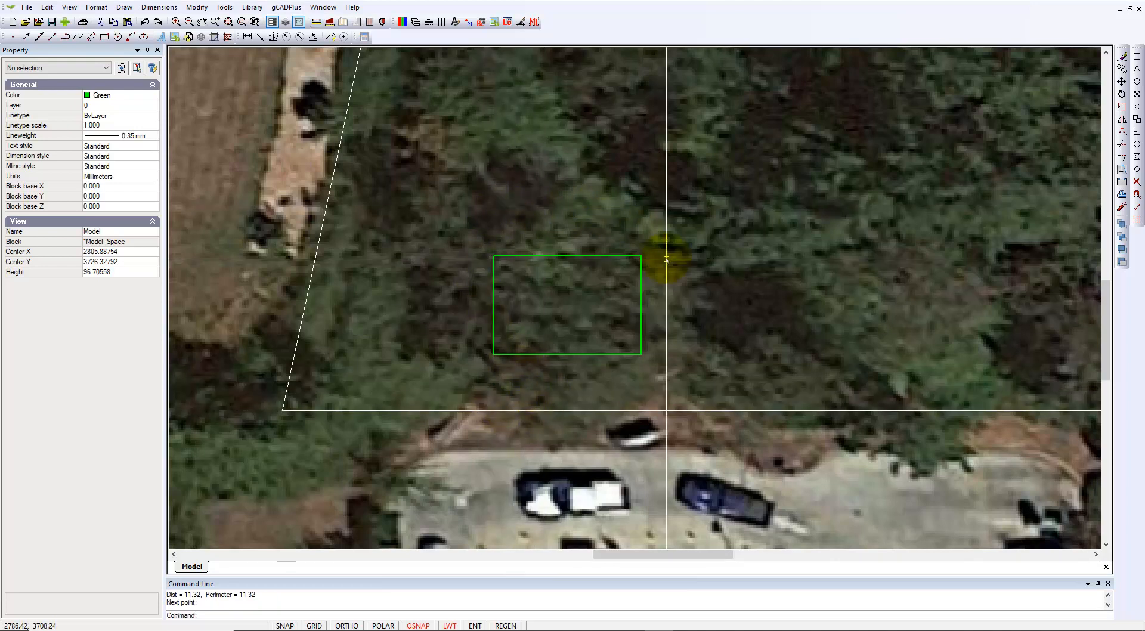
pyautogui.scroll(-4, 605, 394)
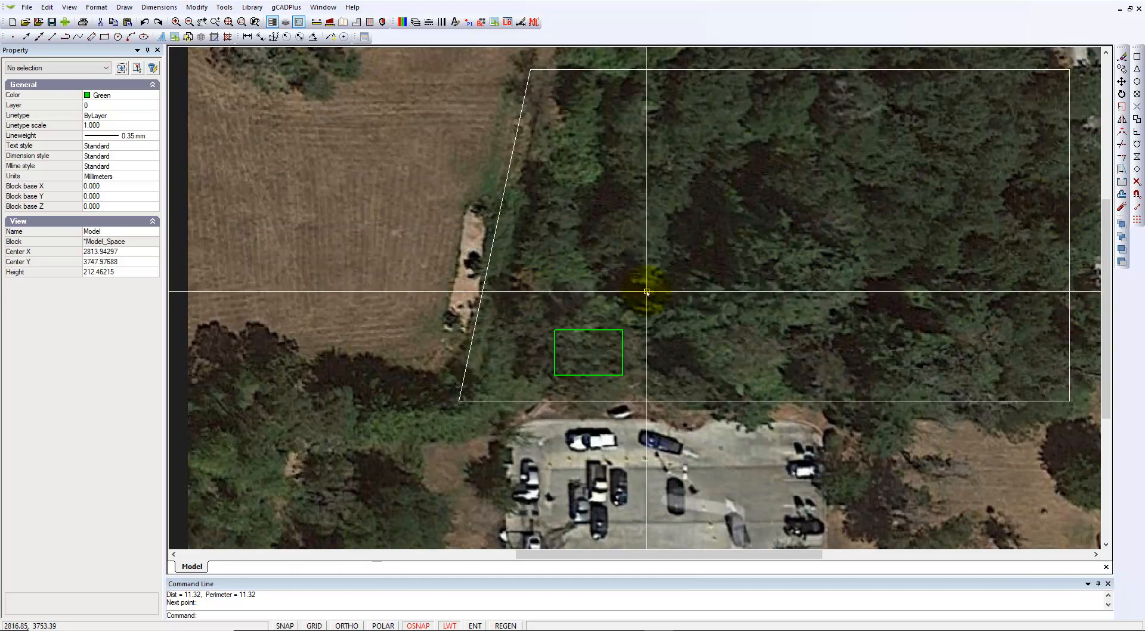
pyautogui.scroll(-3, 646, 291)
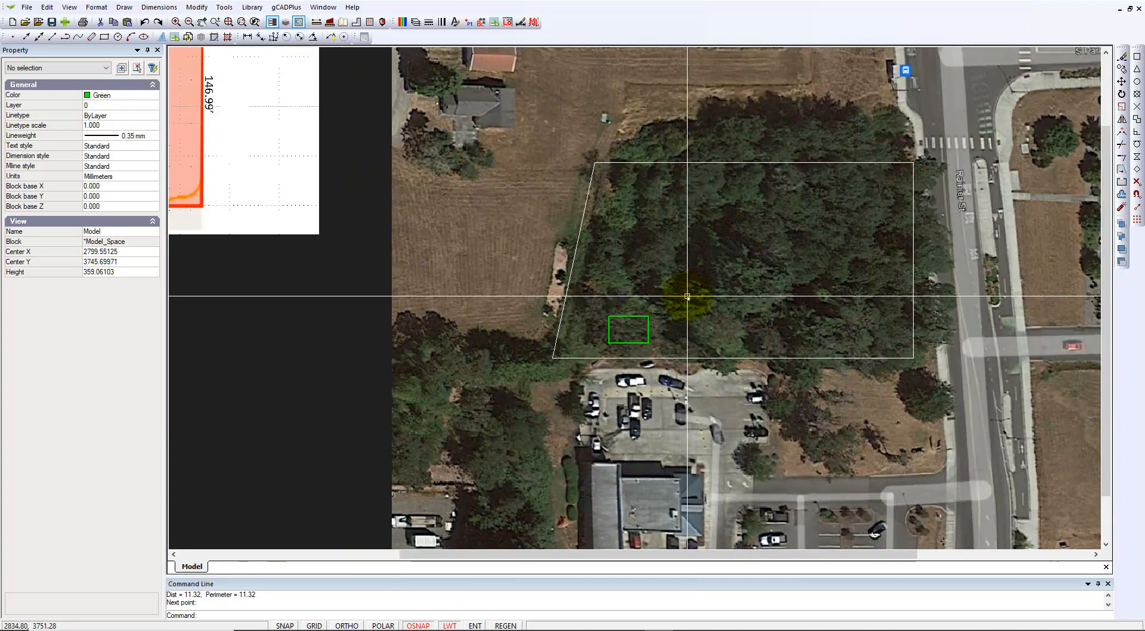
pyautogui.scroll(-2, 687, 296)
pyautogui.scroll(-1, 686, 296)
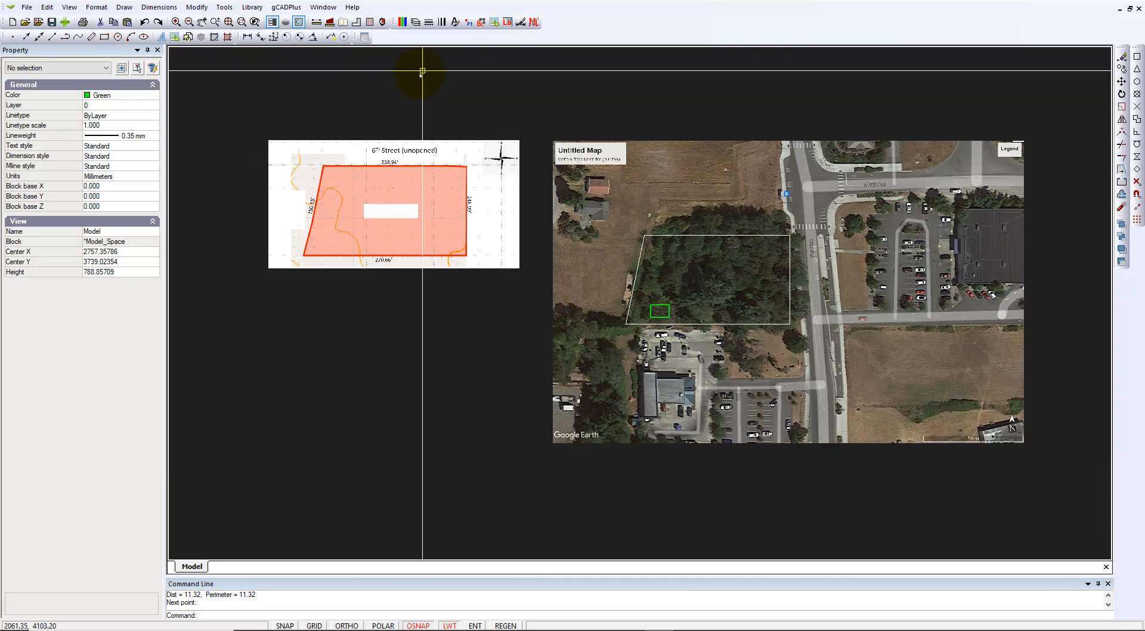
# Add a block from another file, browsing to GCADPlus - Imperial > Blocks > Details > Scale Bars
pyautogui.click(480, 23)
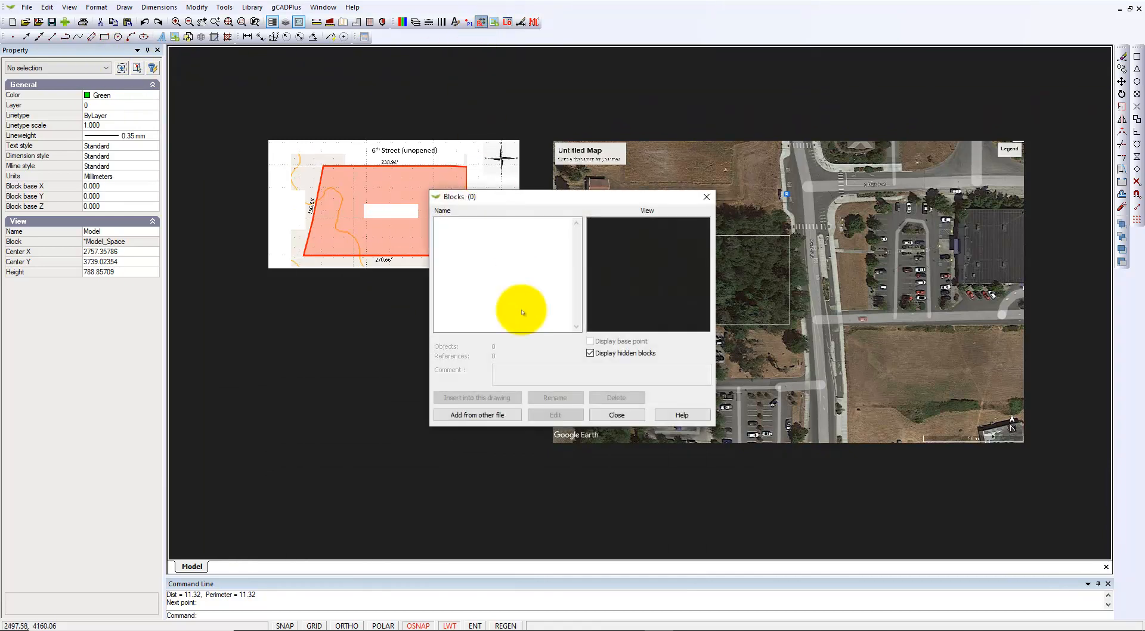
pyautogui.click(499, 416)
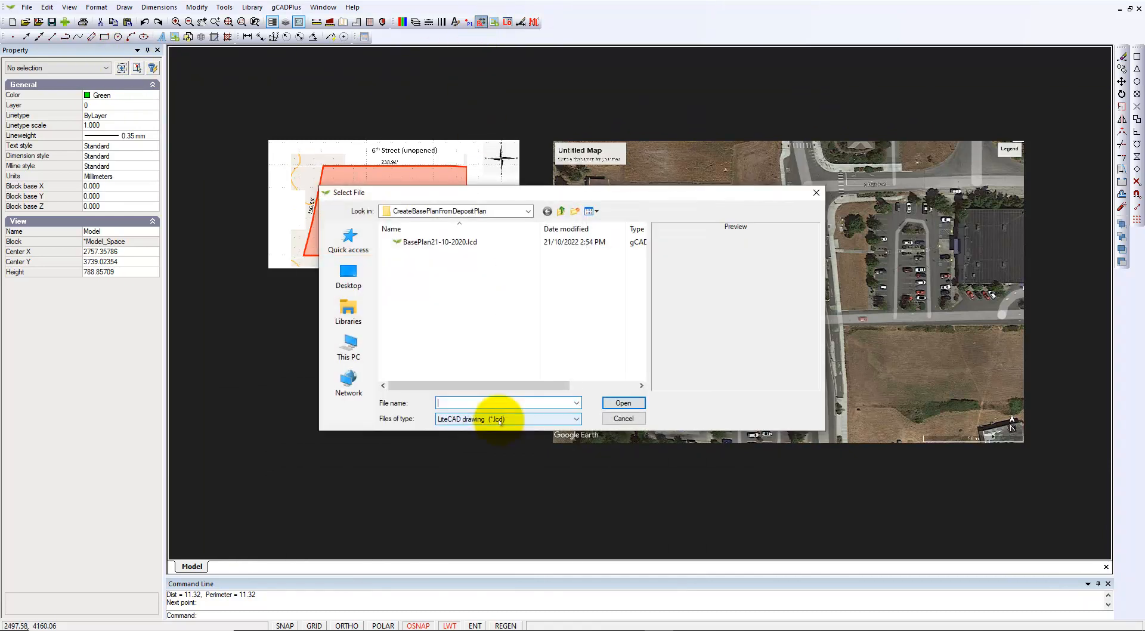
pyautogui.click(561, 211)
pyautogui.click(561, 211)
pyautogui.click(561, 211)
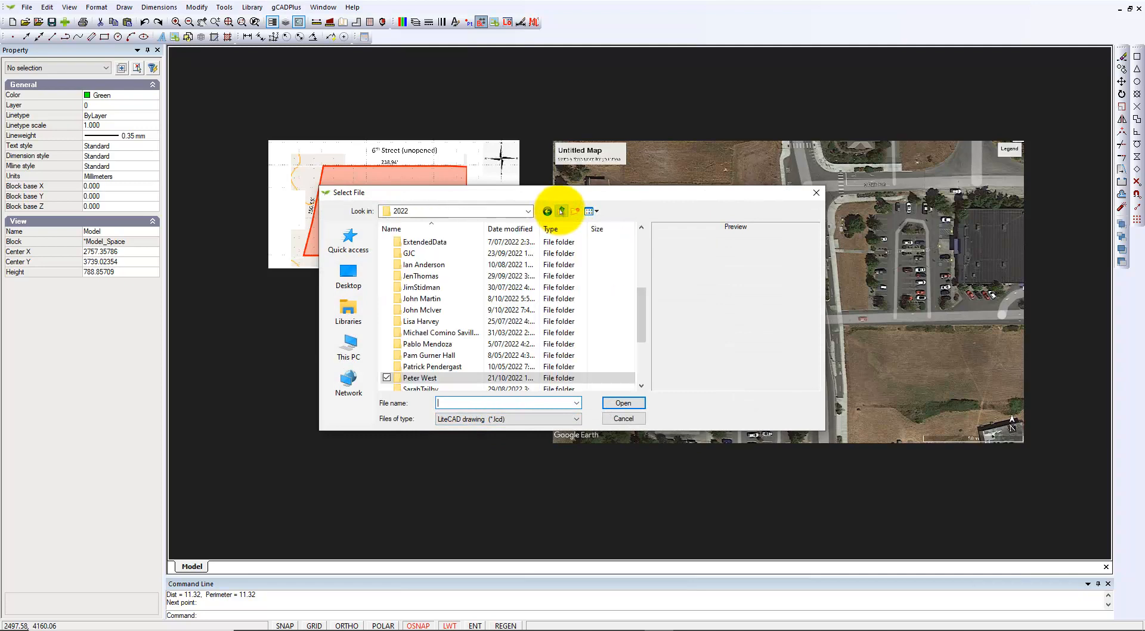
pyautogui.click(561, 211)
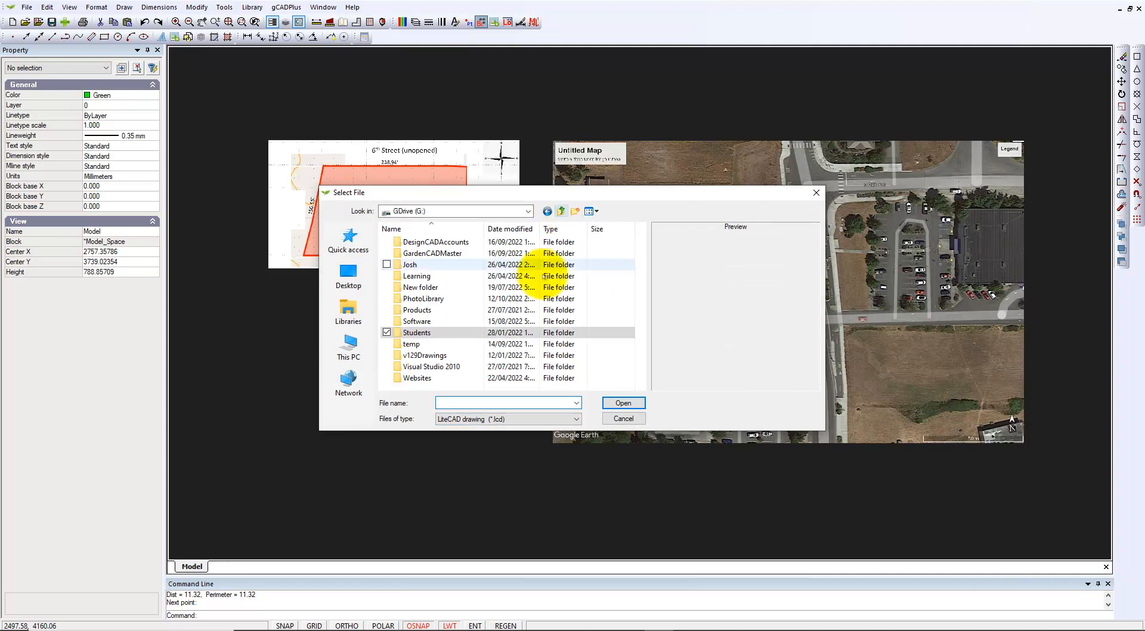
pyautogui.doubleClick(393, 252)
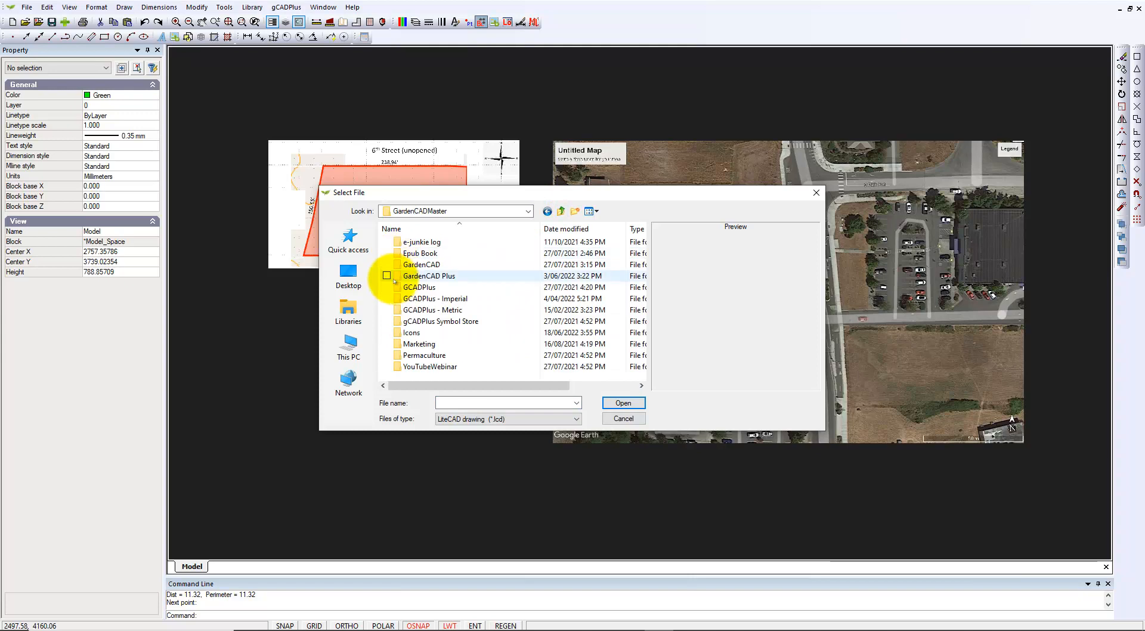
pyautogui.doubleClick(405, 299)
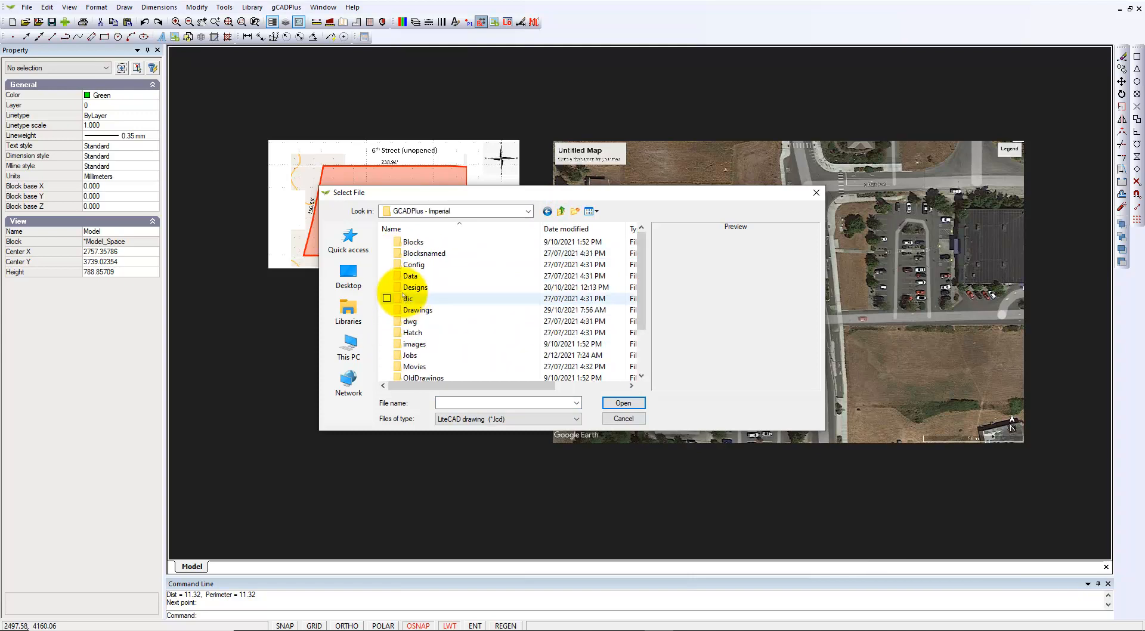
pyautogui.doubleClick(398, 242)
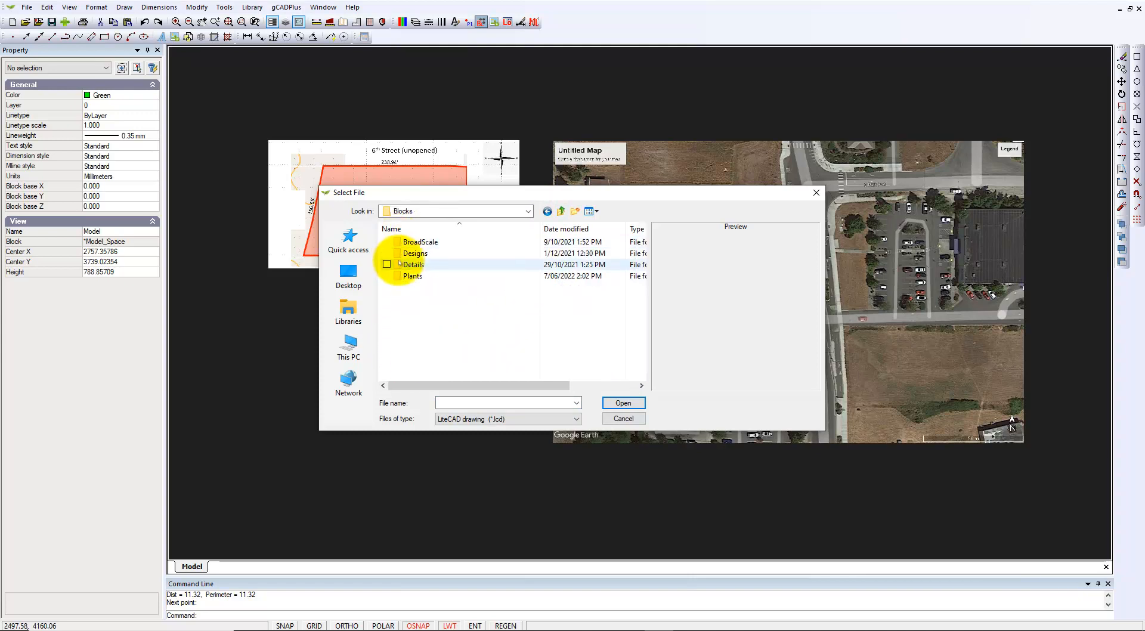
pyautogui.doubleClick(400, 264)
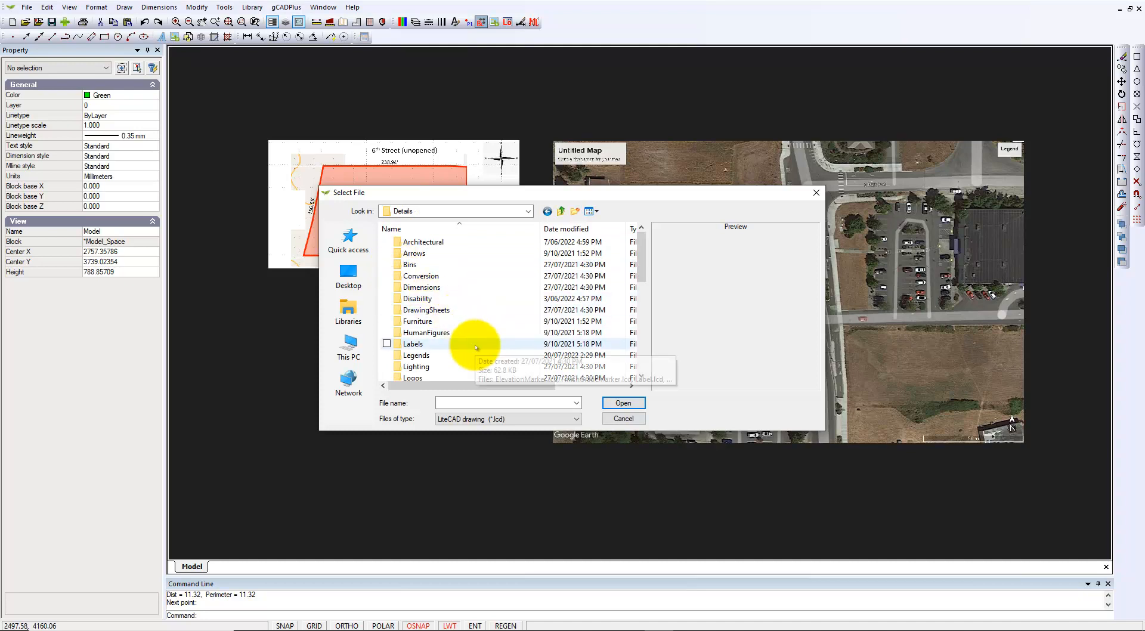
pyautogui.scroll(-3, 471, 343)
pyautogui.scroll(-2, 476, 348)
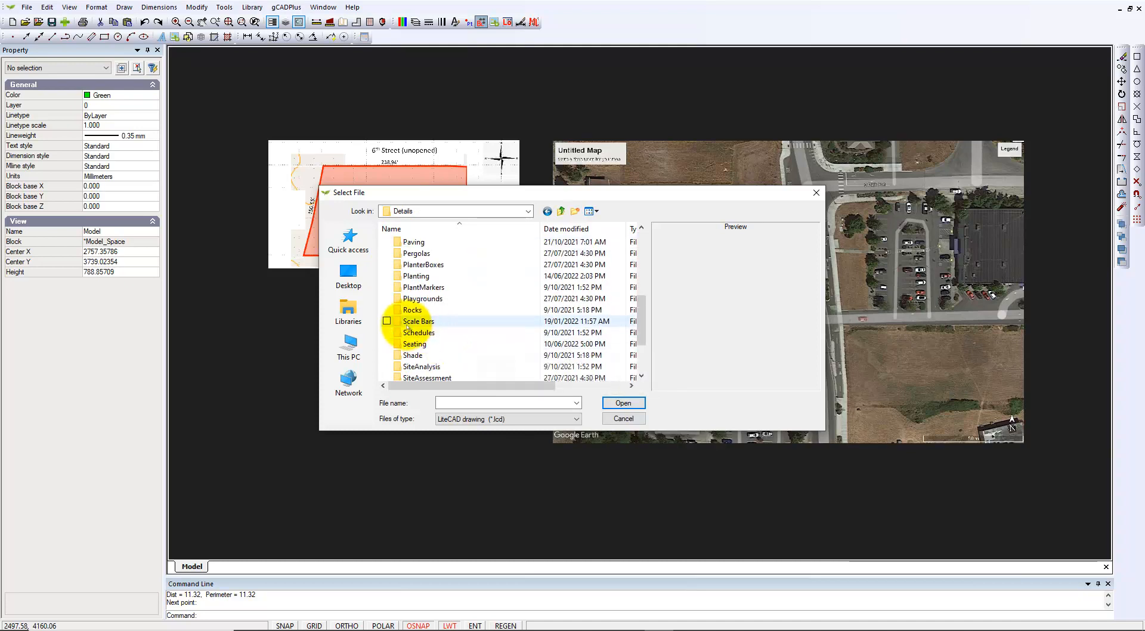
pyautogui.doubleClick(404, 325)
# Load 20FeetScaleBar1.lcd into the drawing and start inserting it
pyautogui.click(437, 277)
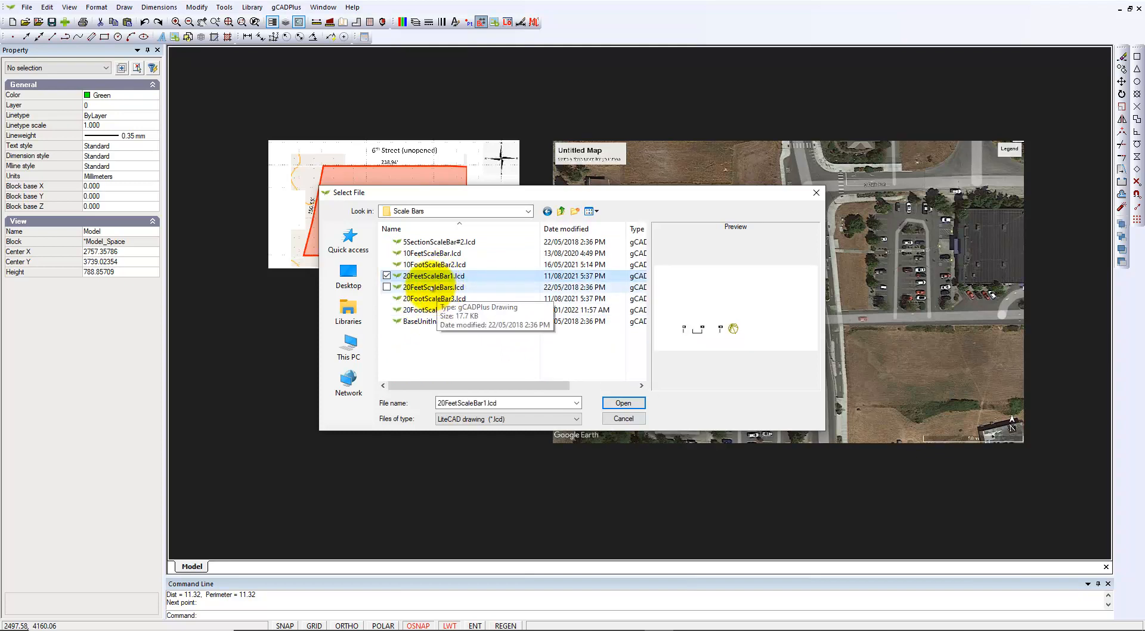
pyautogui.click(630, 406)
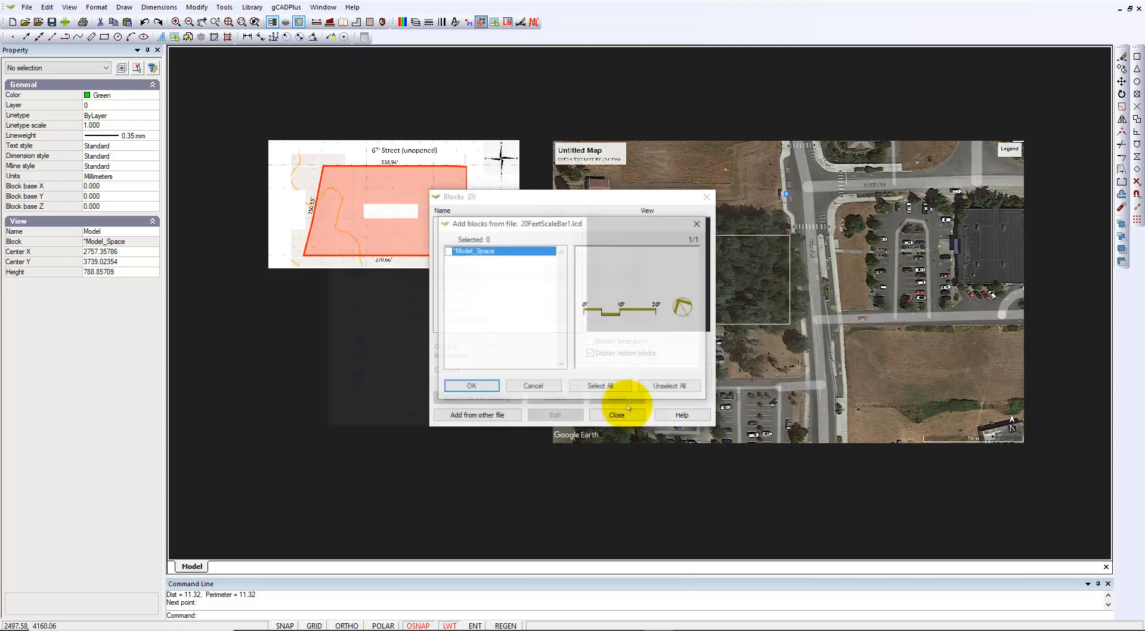
pyautogui.click(480, 388)
pyautogui.click(490, 398)
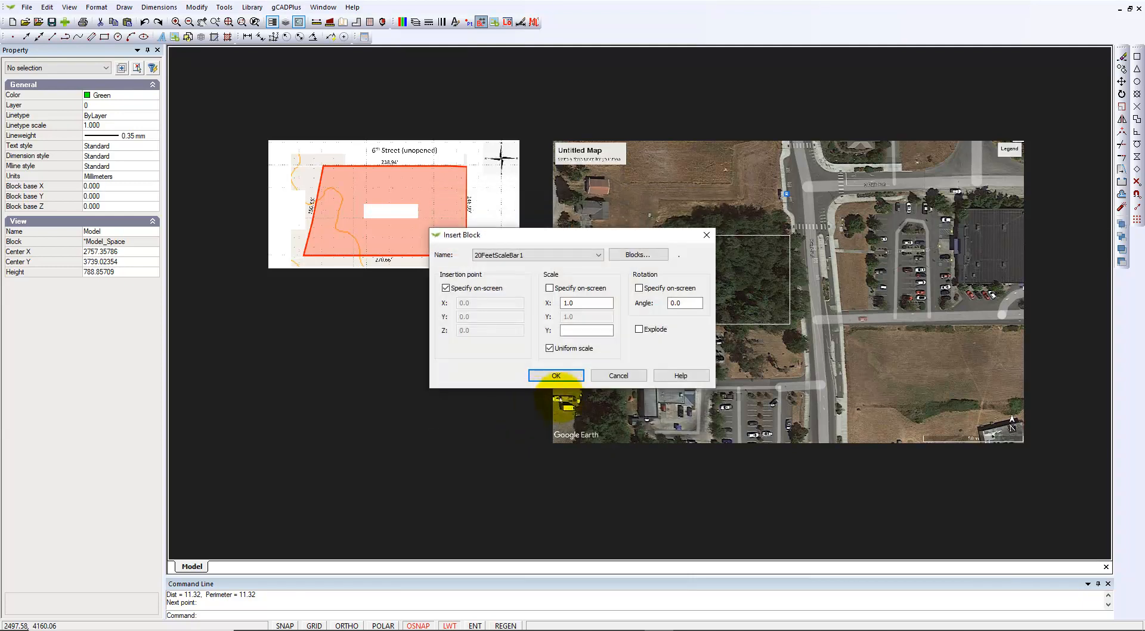
# Place the 20FeetScaleBar1 block beside the lot outline's lower-right corner
pyautogui.click(559, 376)
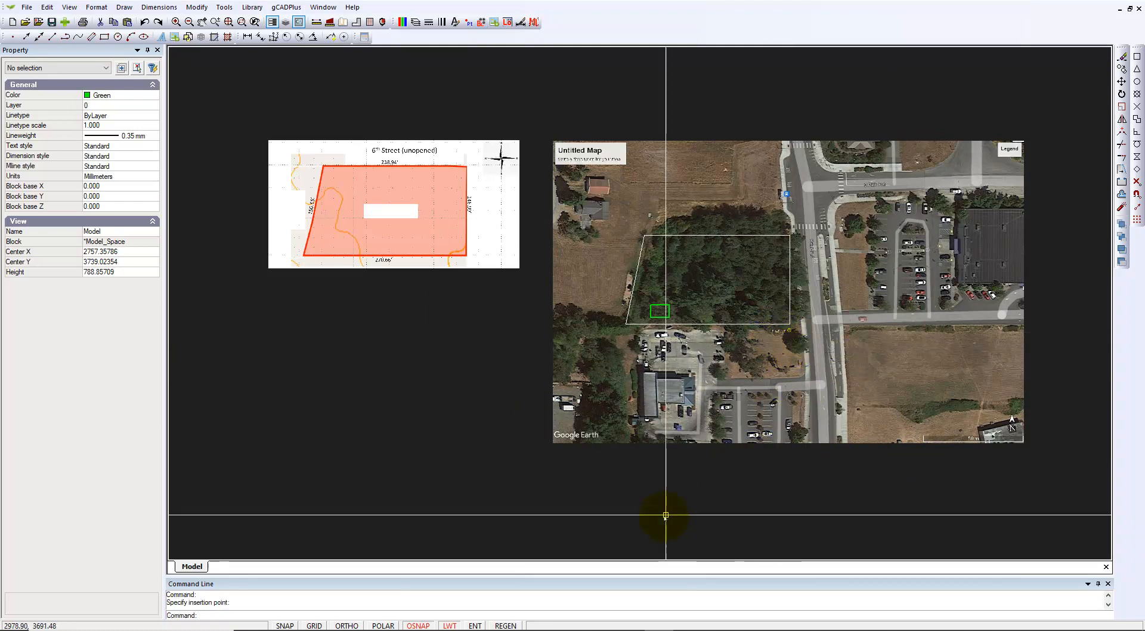
pyautogui.scroll(10, 787, 257)
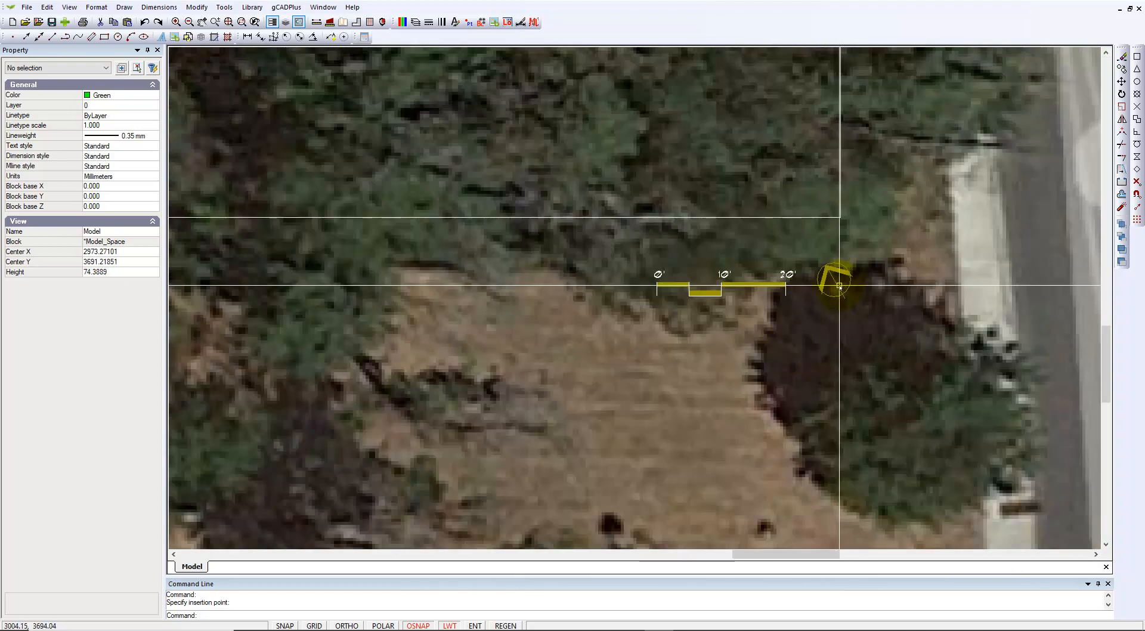
pyautogui.click(839, 285)
# Explode the scale bar block into separate lines and text, then clear the selection
pyautogui.rightClick(837, 287)
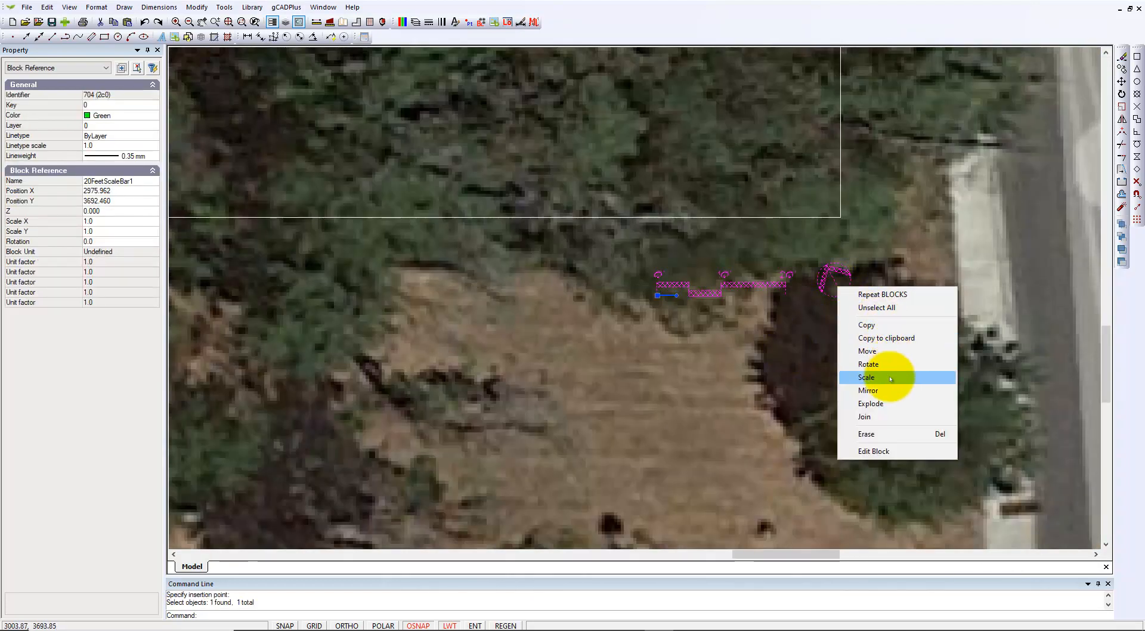
pyautogui.click(880, 404)
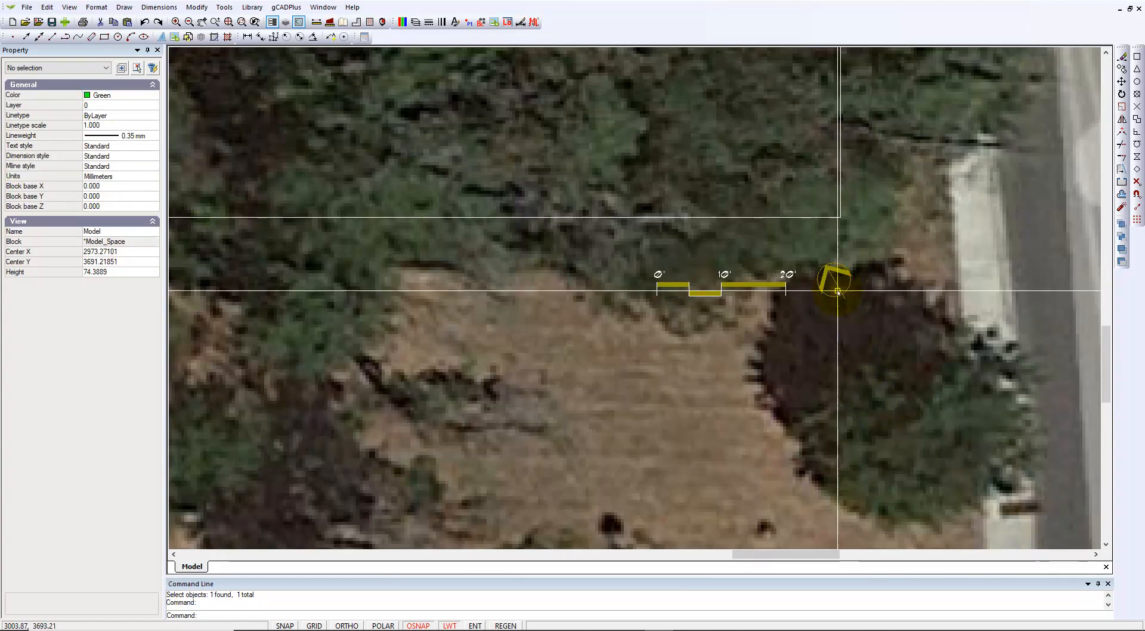
pyautogui.click(837, 287)
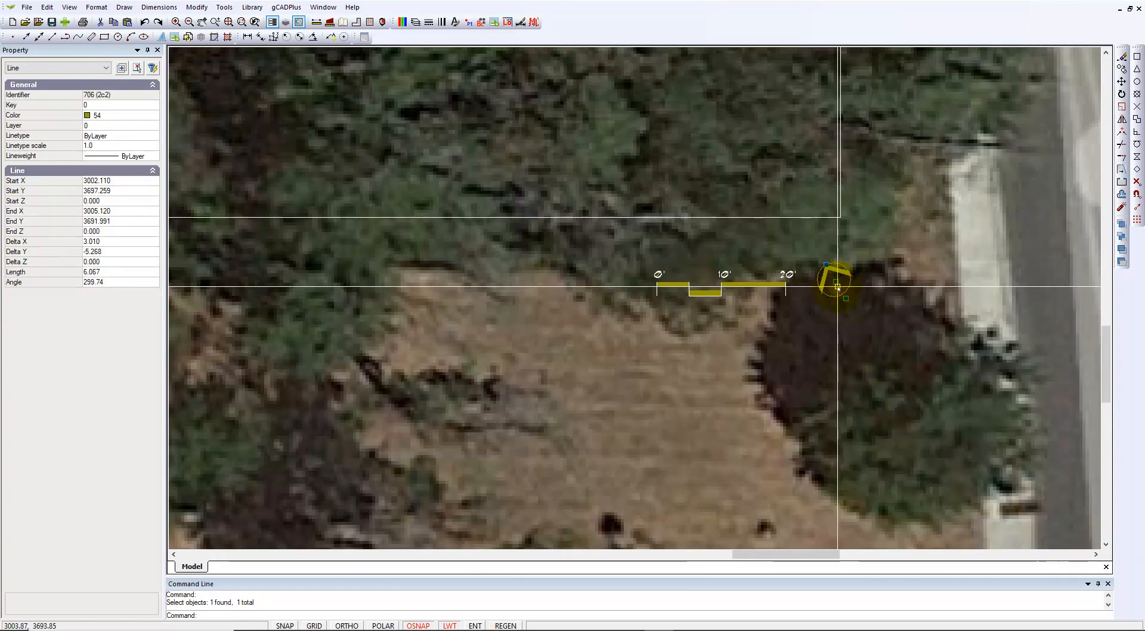
pyautogui.press('Escape')
pyautogui.click(825, 271)
pyautogui.press('Escape')
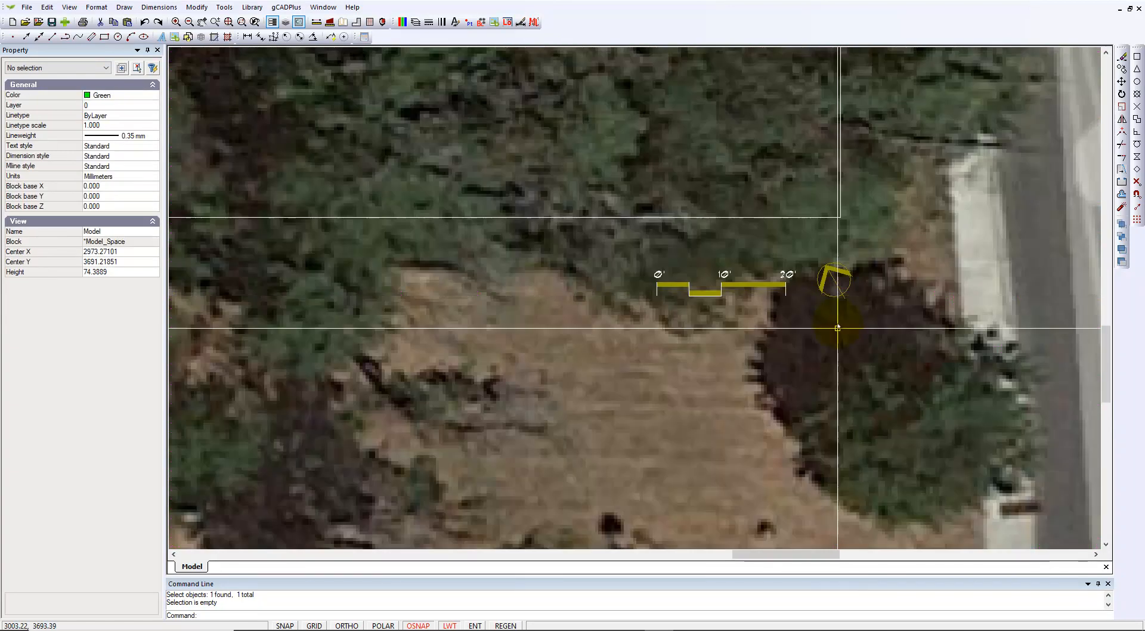
pyautogui.scroll(-3, 808, 387)
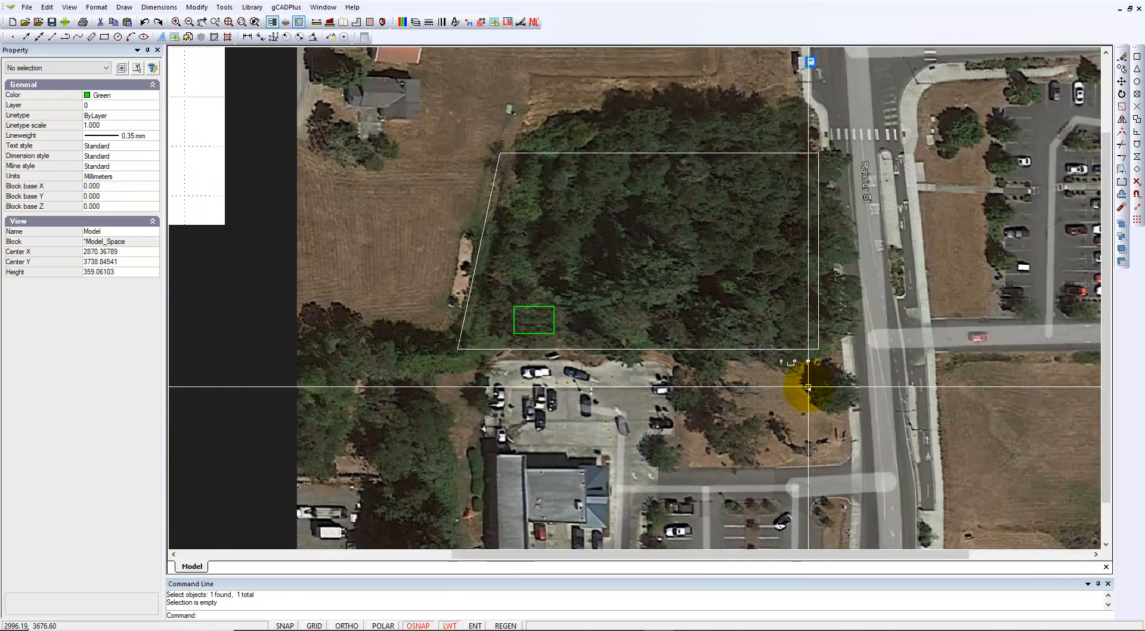
pyautogui.scroll(-2, 807, 387)
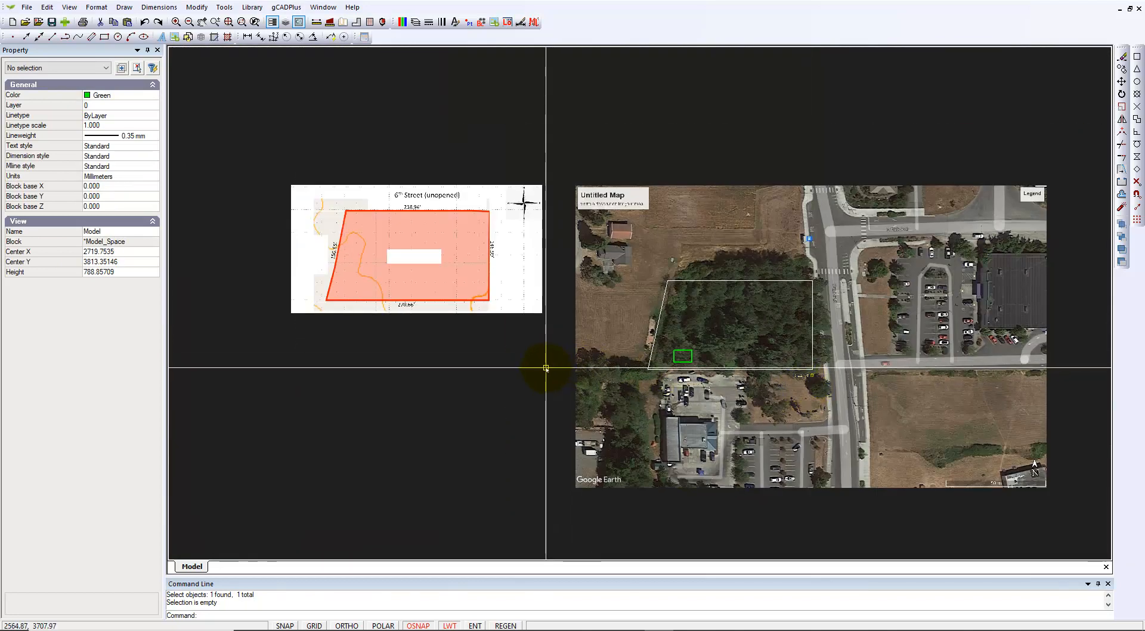
# Window-select all the exploded scale bar and north arrow pieces
pyautogui.moveTo(831, 385); pyautogui.dragTo(831, 384)
pyautogui.scroll(3, 792, 388)
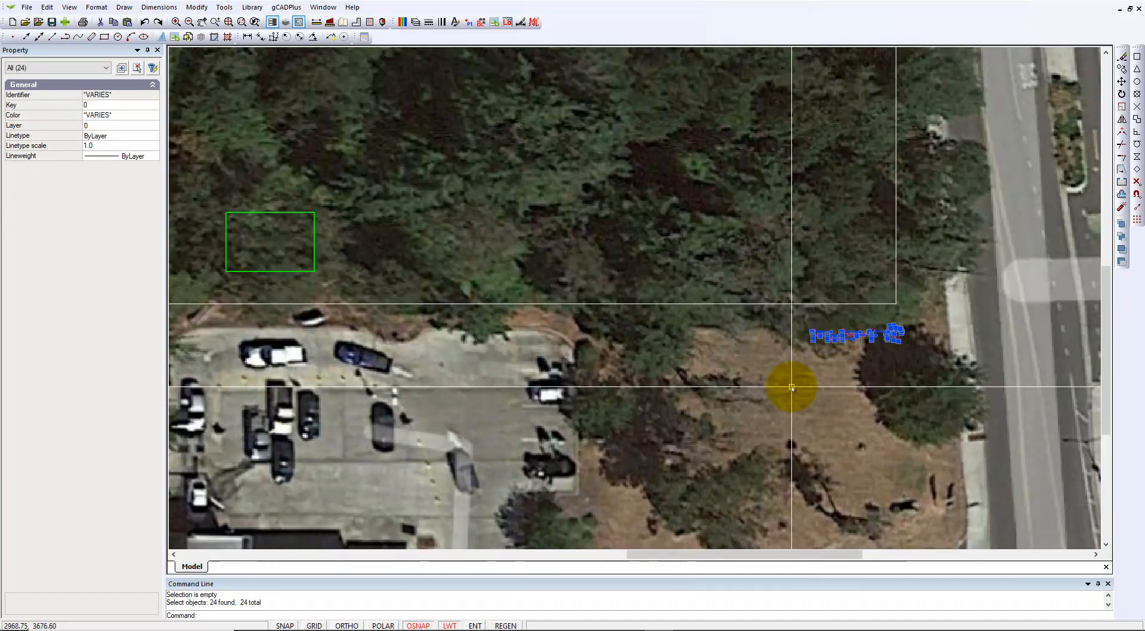
pyautogui.scroll(1, 814, 364)
pyautogui.scroll(-2, 819, 360)
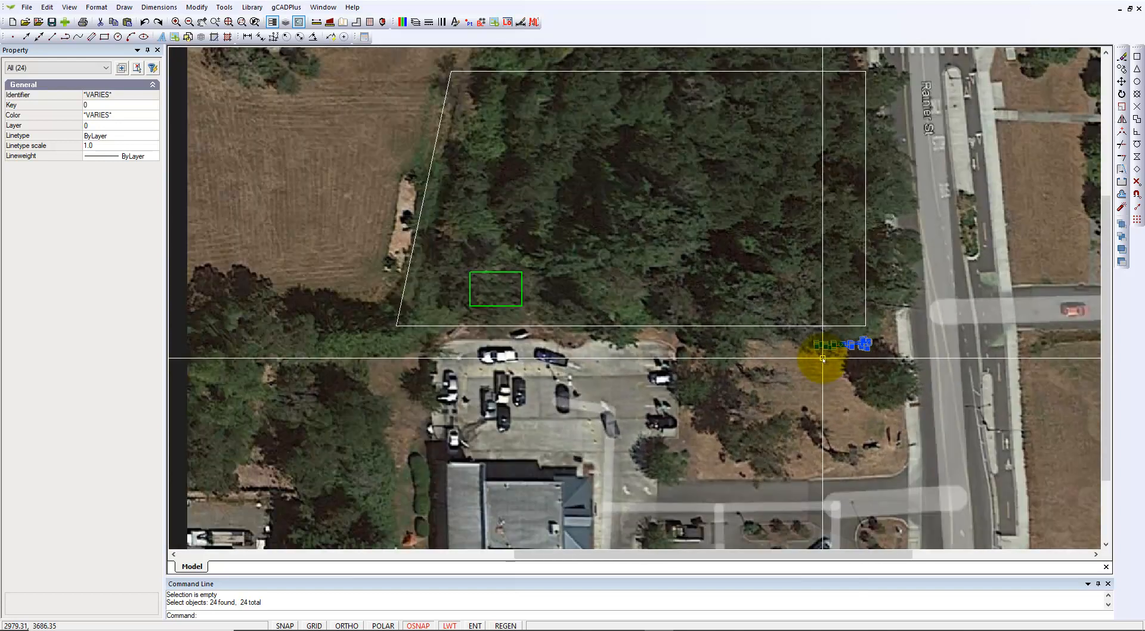
pyautogui.scroll(-1, 820, 359)
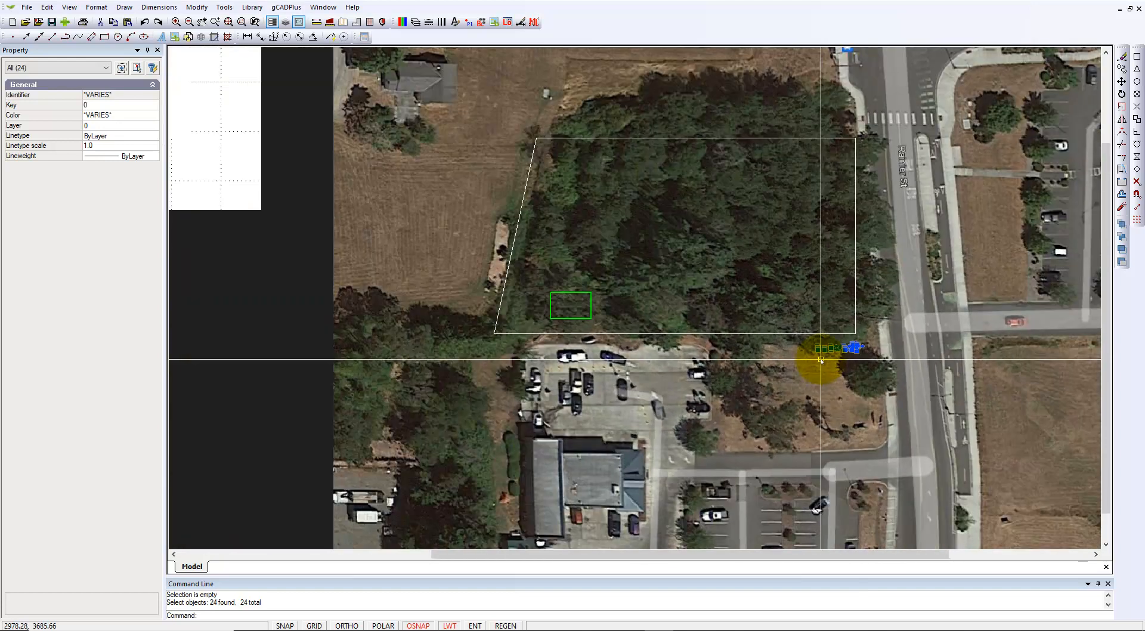
pyautogui.scroll(2, 835, 361)
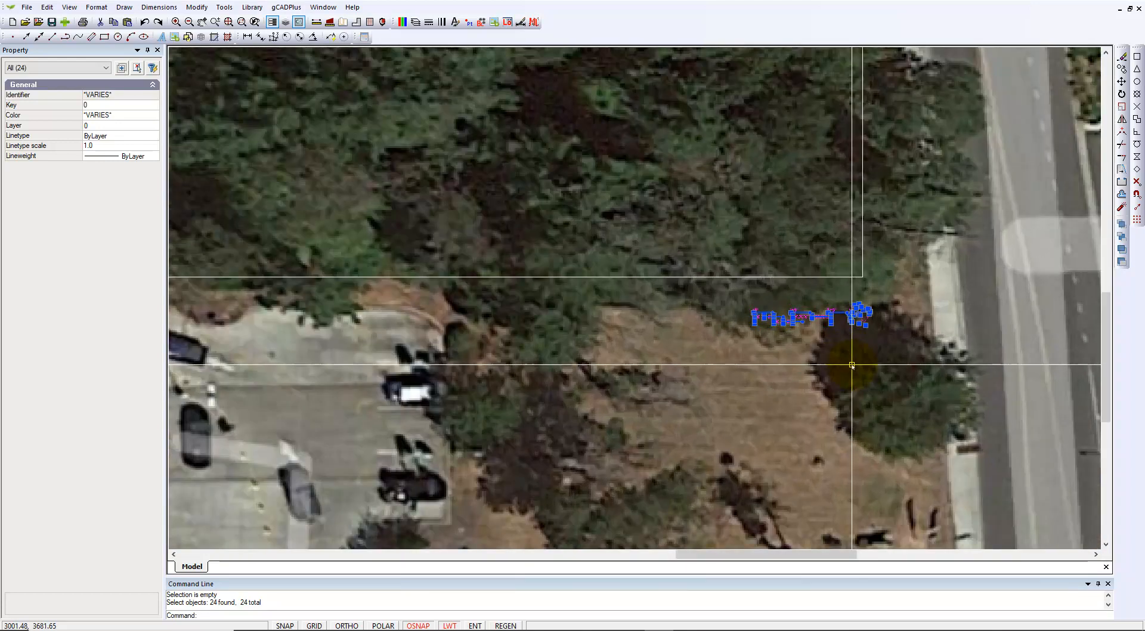
pyautogui.scroll(-2, 850, 365)
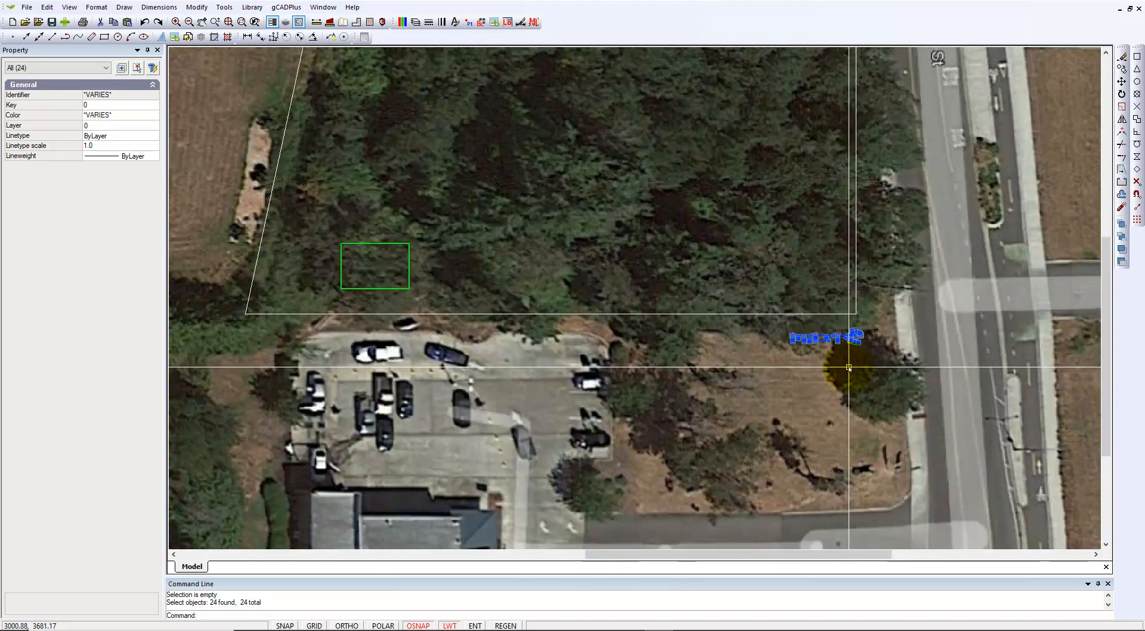
pyautogui.scroll(-1, 848, 367)
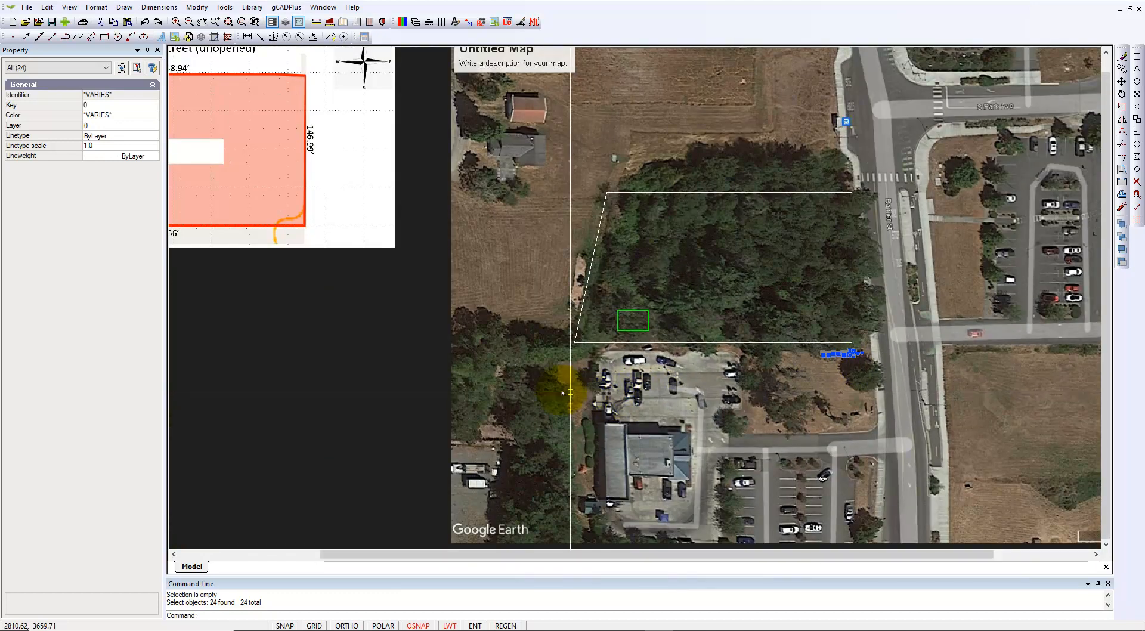
# Drag a crossing window to pick the nine north-arrow objects
pyautogui.moveTo(516, 372); pyautogui.dragTo(820, 386)
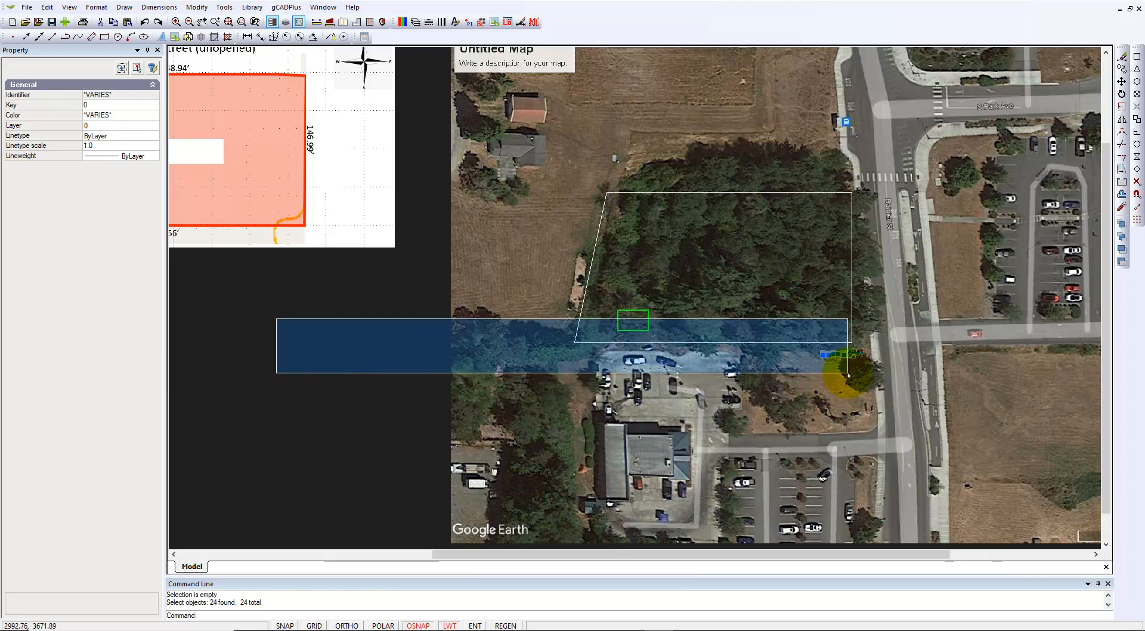
pyautogui.scroll(3, 843, 376)
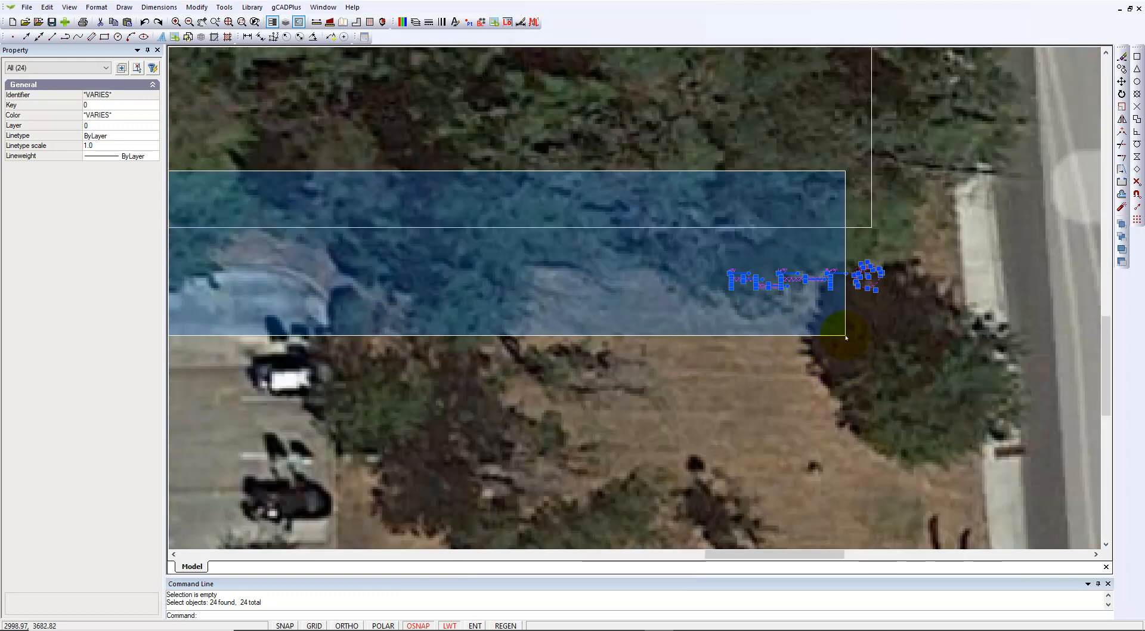
pyautogui.click(849, 337)
pyautogui.scroll(3, 871, 274)
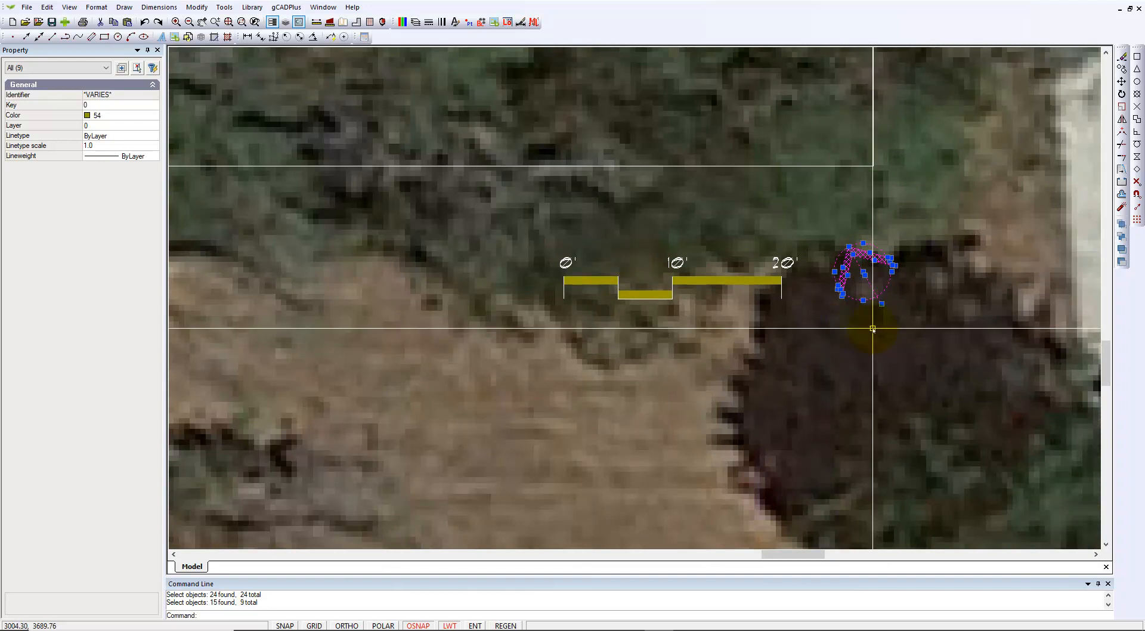
# Rotate the north arrow about its circle centre to point straight up, then check its vertical line
pyautogui.rightClick(856, 348)
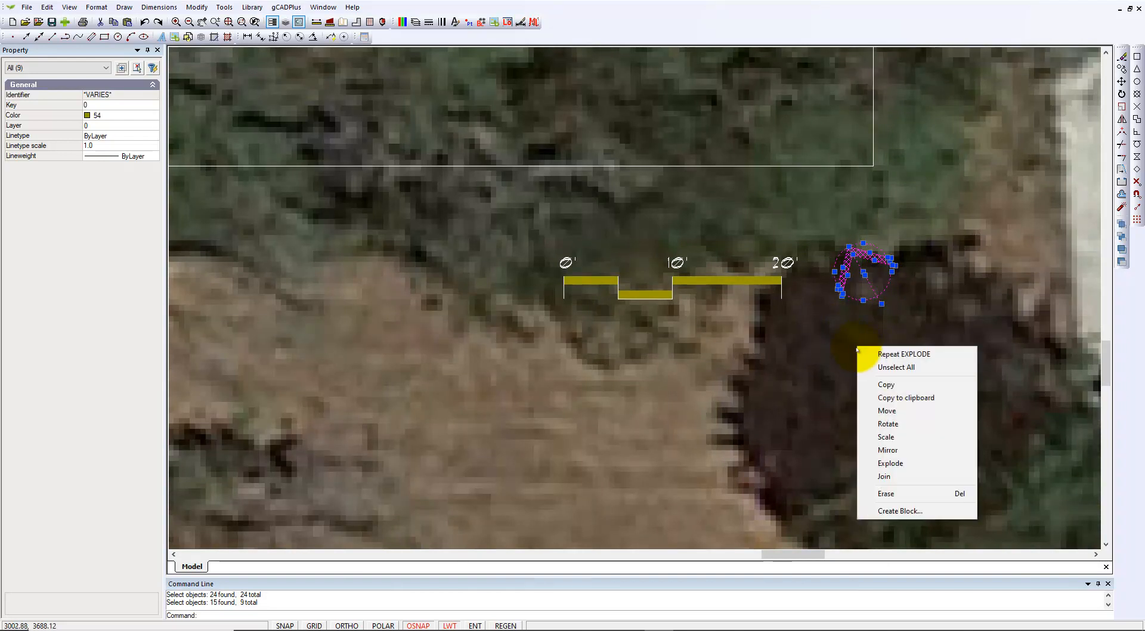
pyautogui.click(893, 428)
pyautogui.click(864, 274)
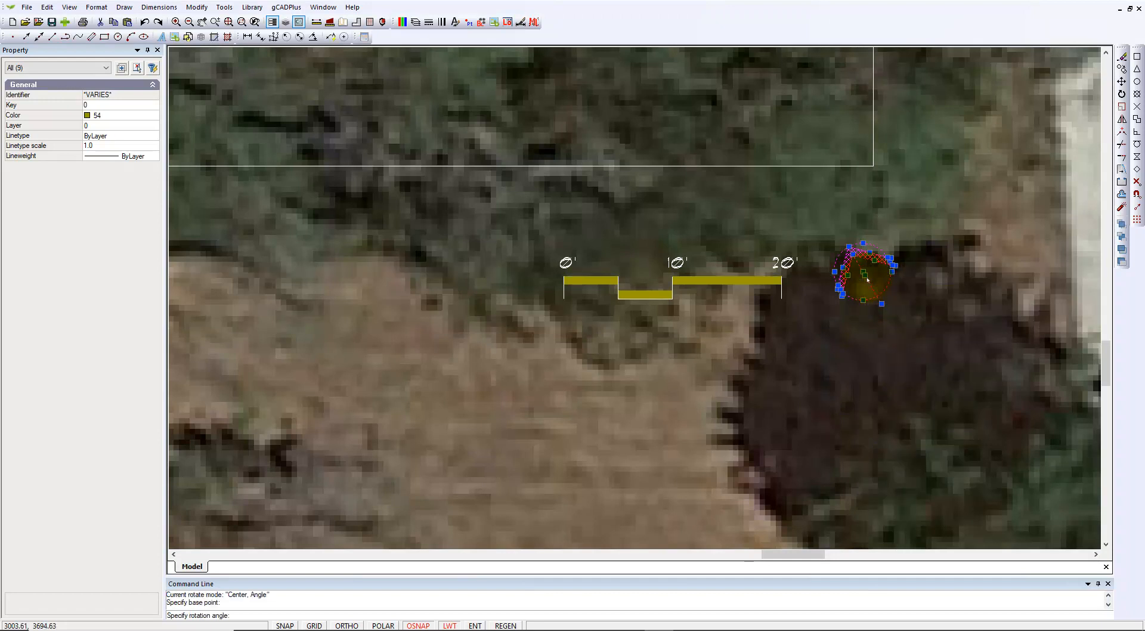
pyautogui.click(904, 297)
pyautogui.press('Escape')
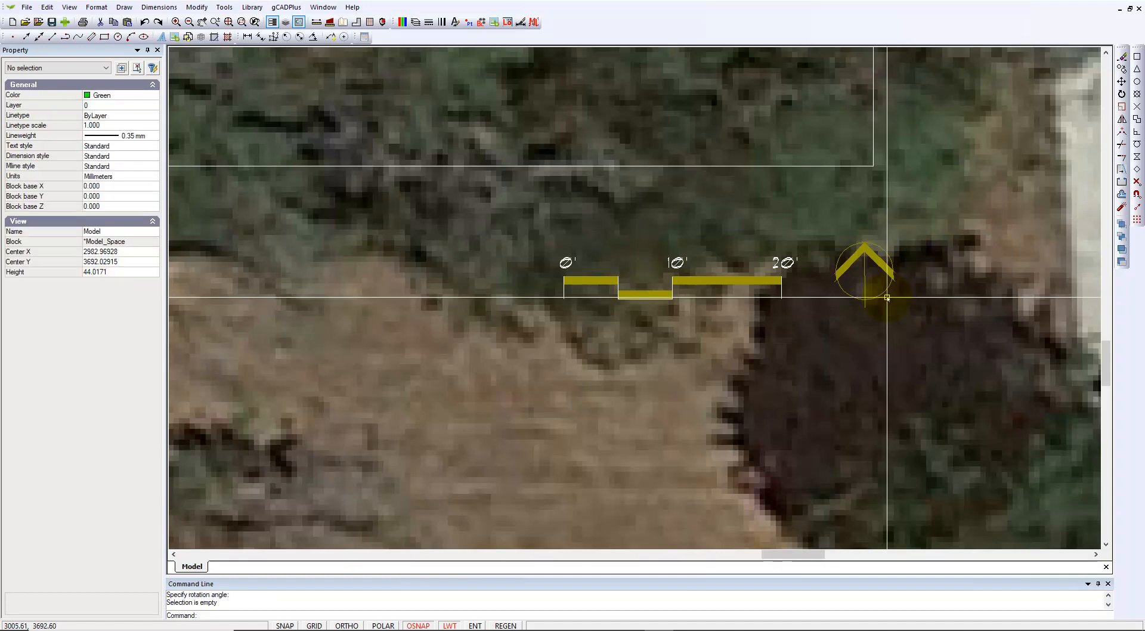
pyautogui.click(865, 293)
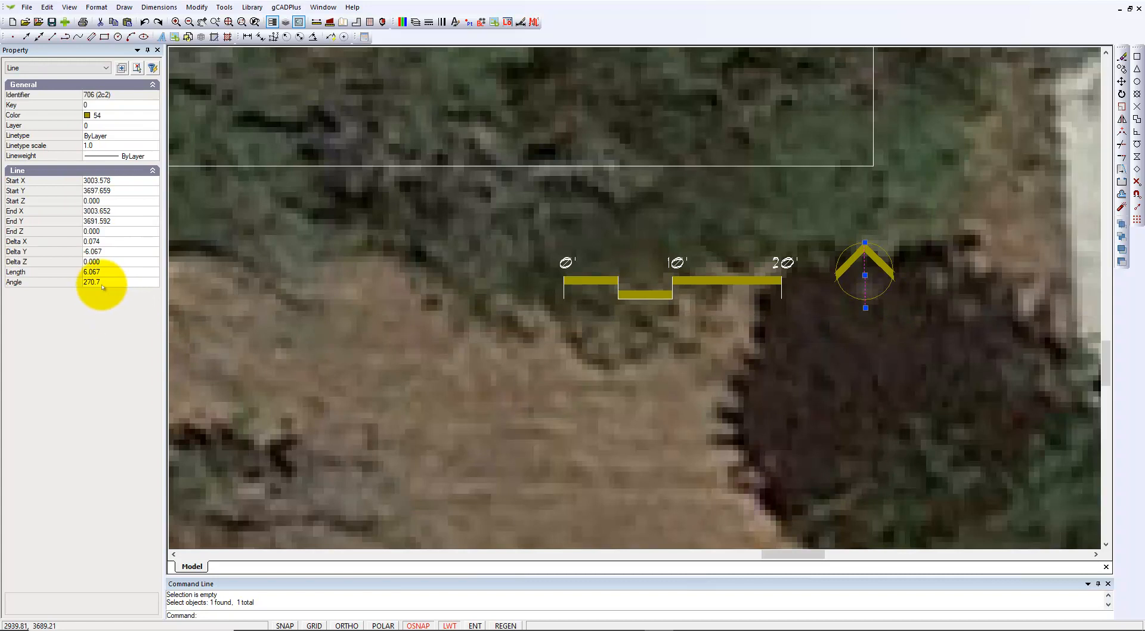
pyautogui.press('Escape')
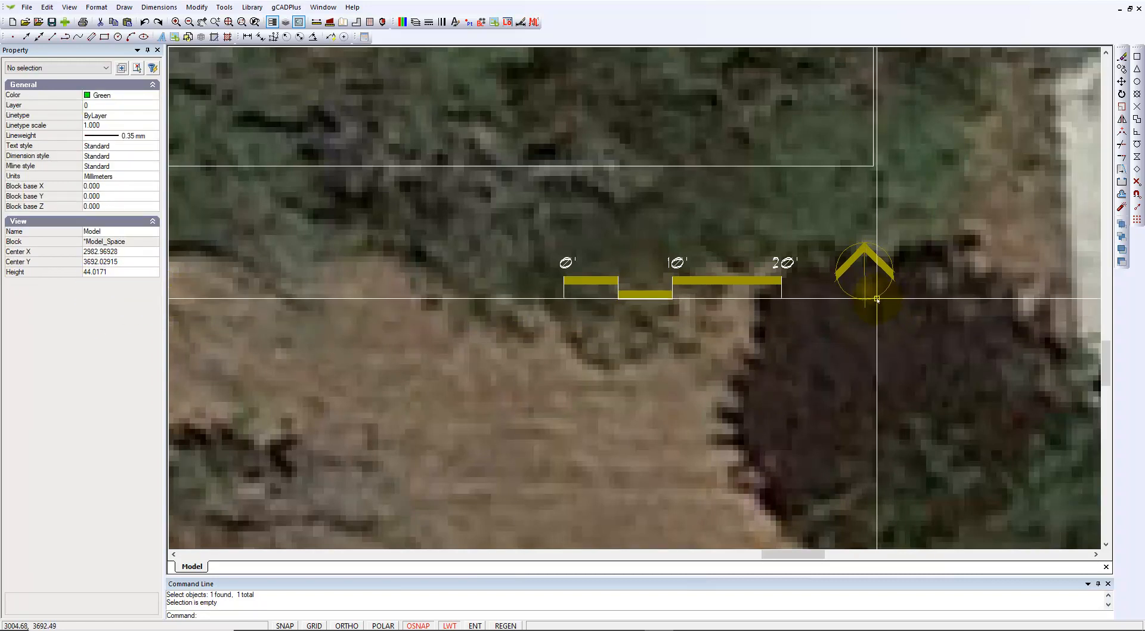
# Reselect the circle and both arrow arms and rotate them −3 degrees about the arrow centre
pyautogui.click(870, 289)
pyautogui.click(870, 272)
pyautogui.click(870, 263)
pyautogui.rightClick(858, 276)
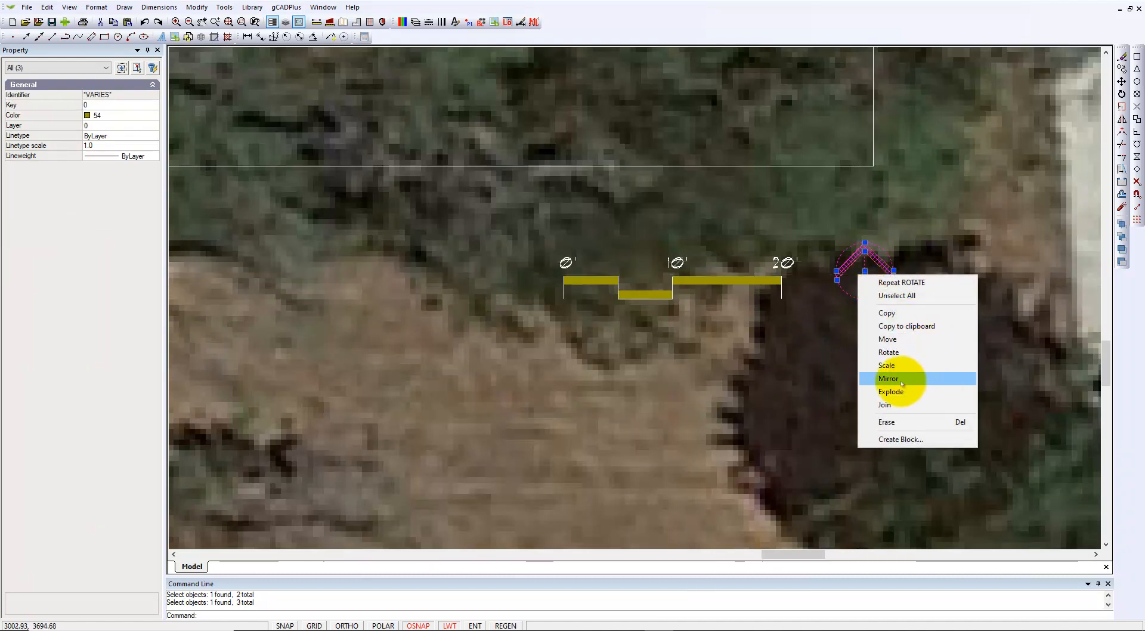
pyautogui.click(890, 352)
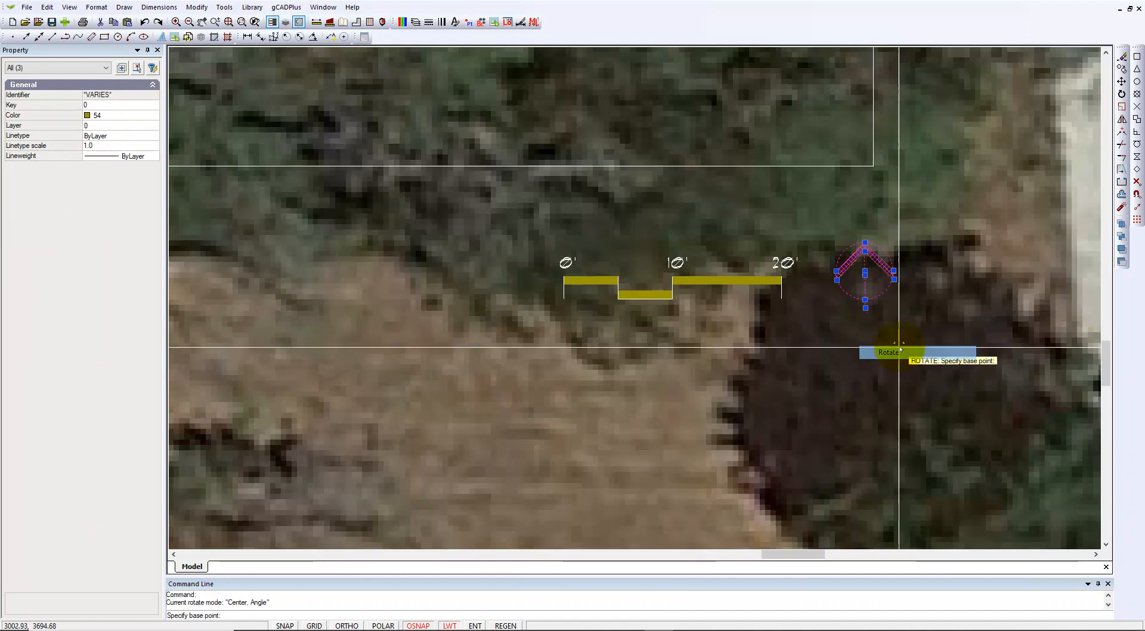
pyautogui.click(865, 276)
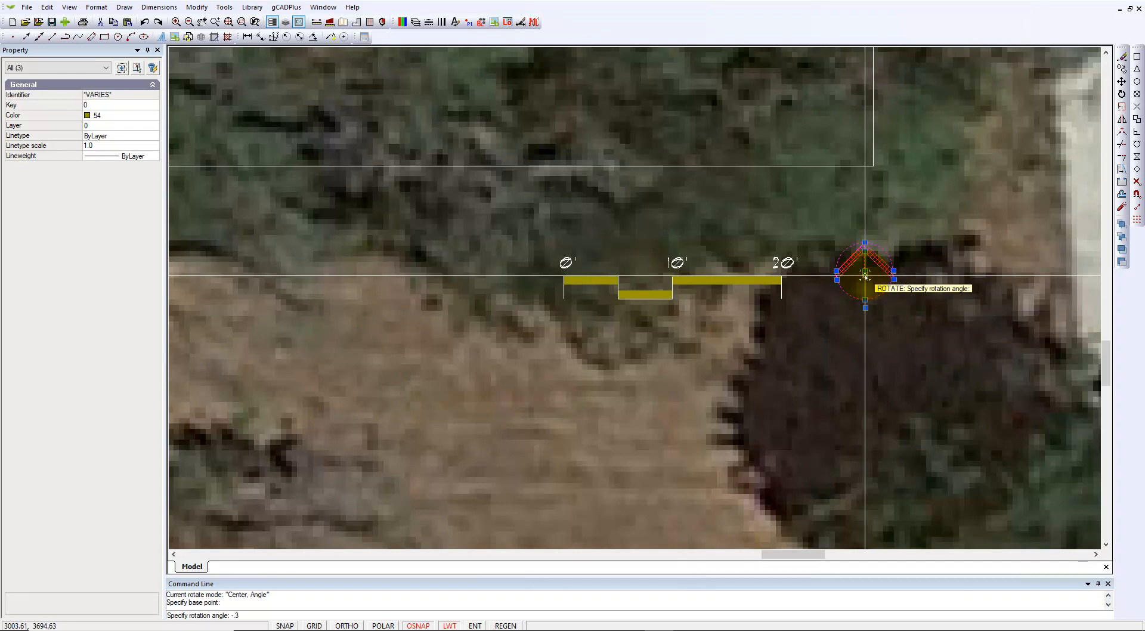
pyautogui.press('Escape')
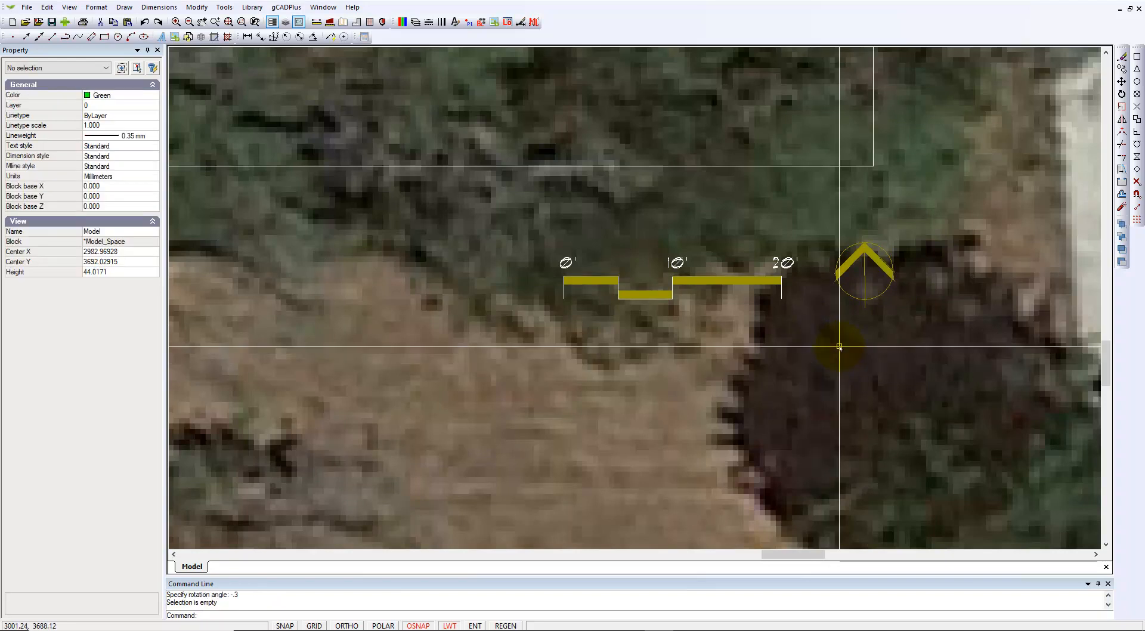
pyautogui.scroll(2, 866, 315)
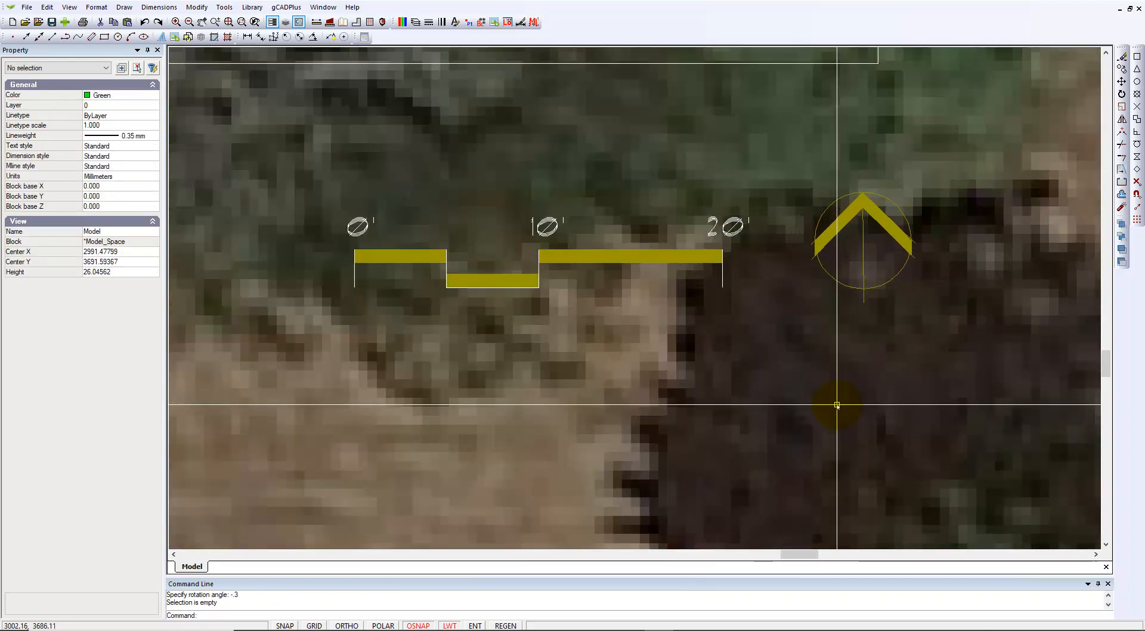
pyautogui.scroll(-3, 887, 389)
pyautogui.scroll(-2, 886, 389)
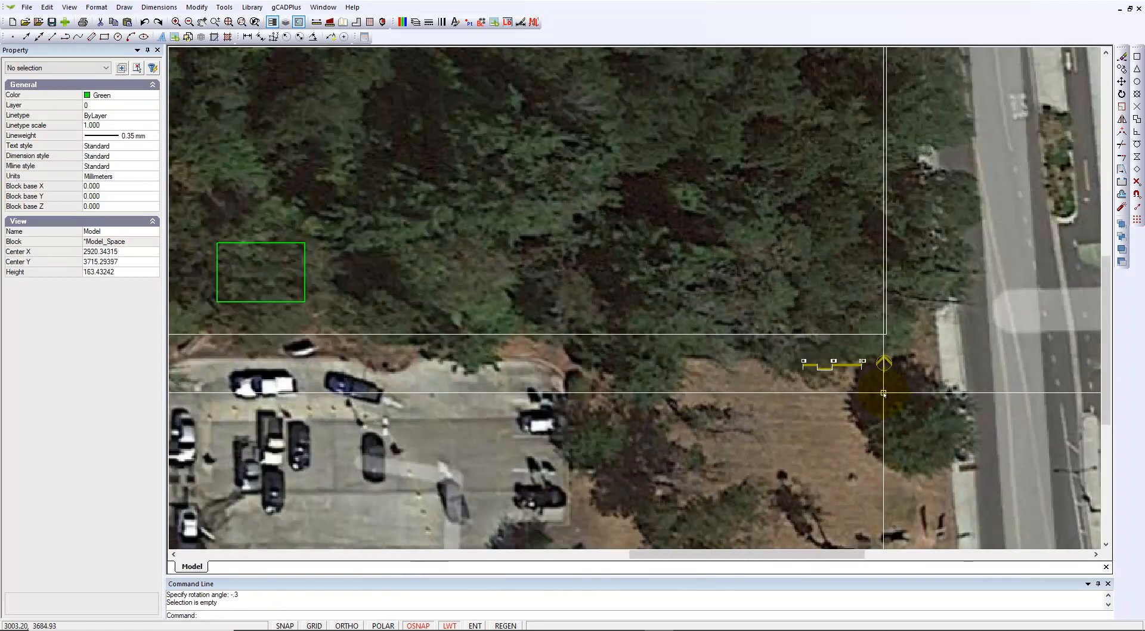
pyautogui.scroll(-1, 882, 389)
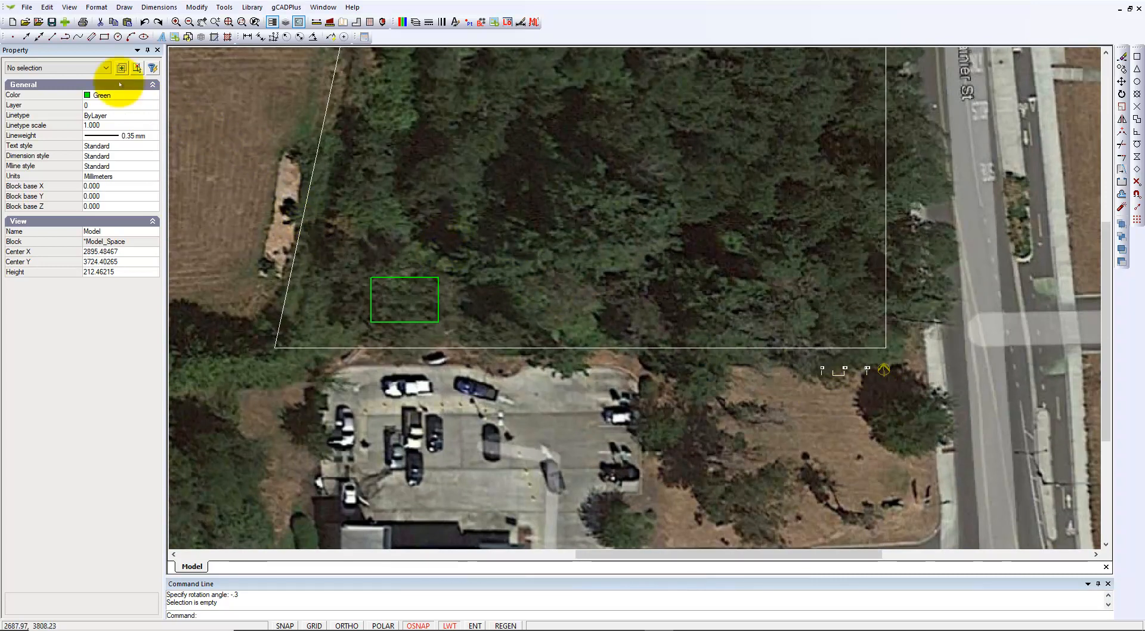
# Add a new Layout1 with ARCH C landscape paper in its page setup
pyautogui.click(98, 8)
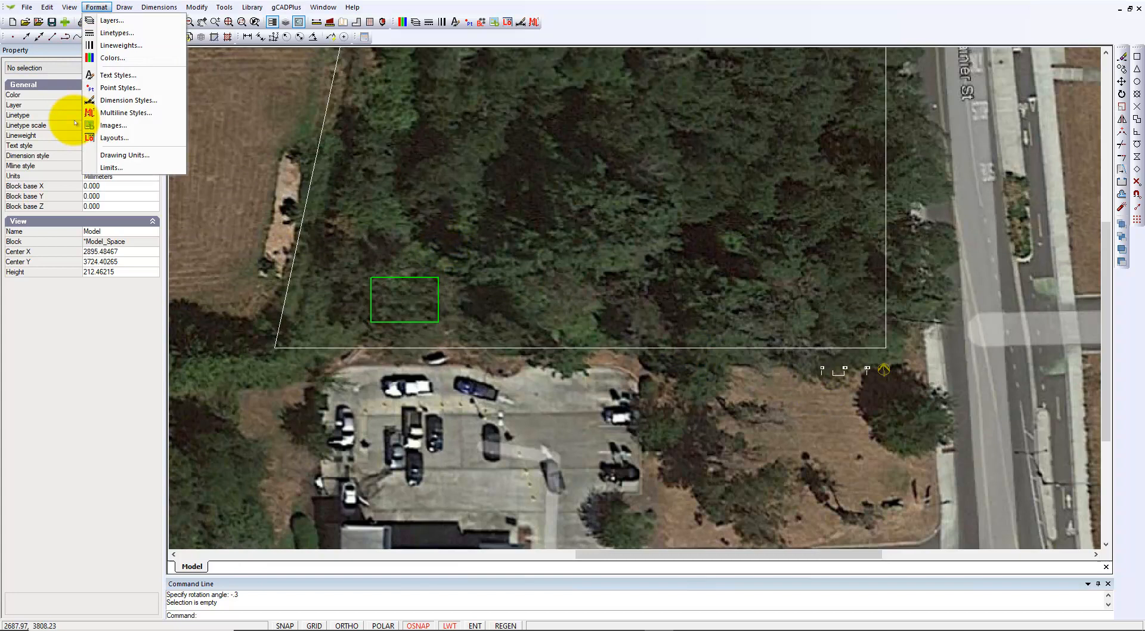
pyautogui.click(117, 138)
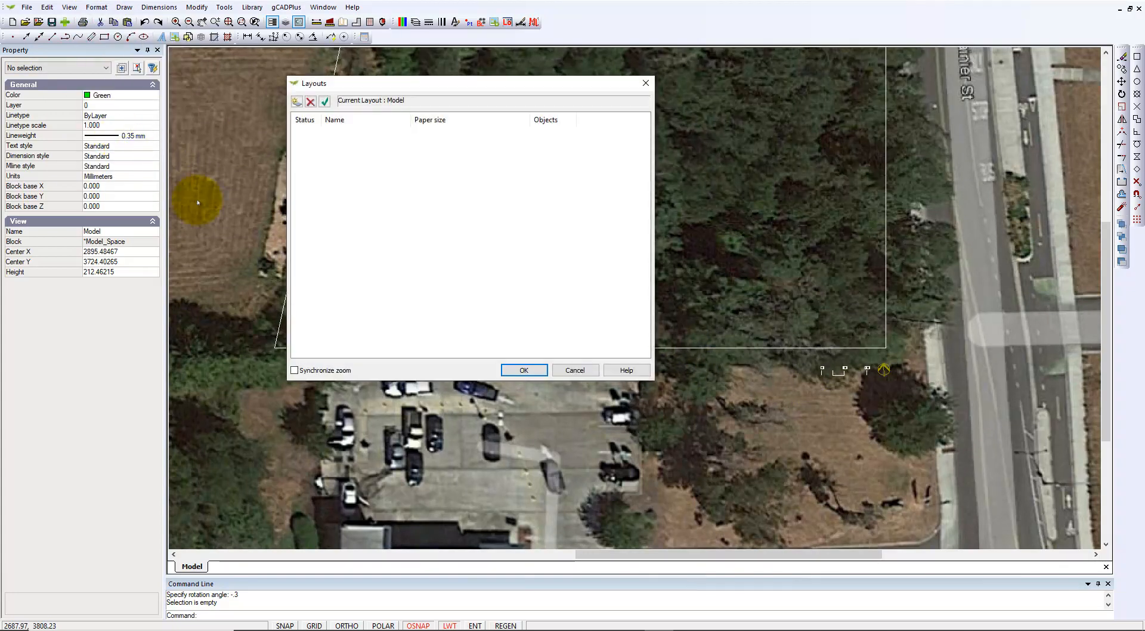
pyautogui.click(296, 101)
pyautogui.click(464, 136)
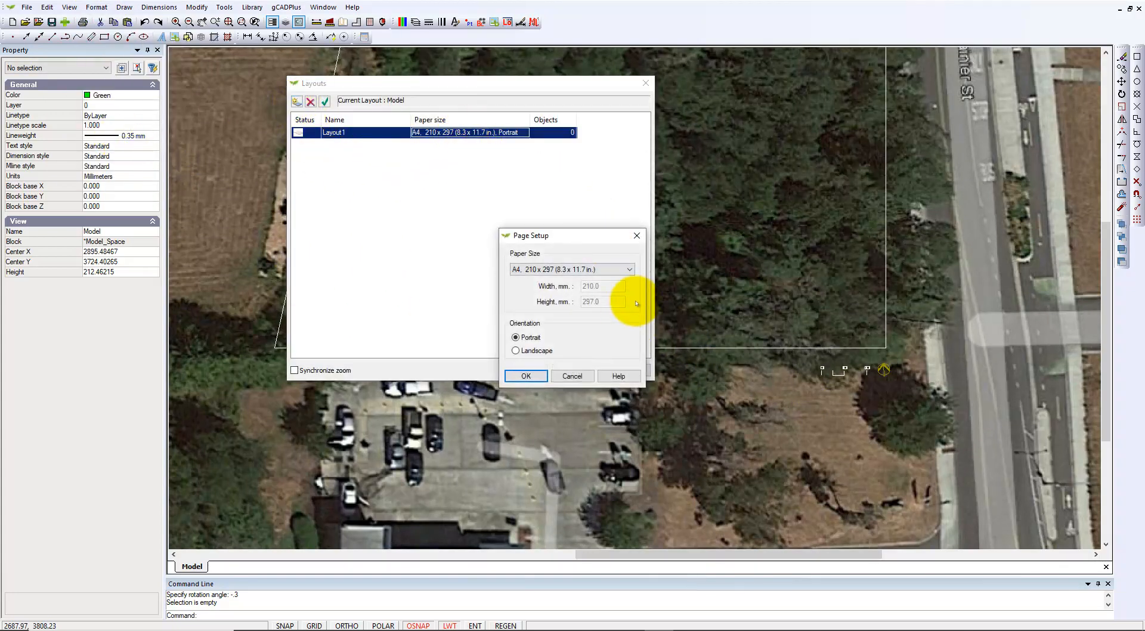
pyautogui.click(630, 271)
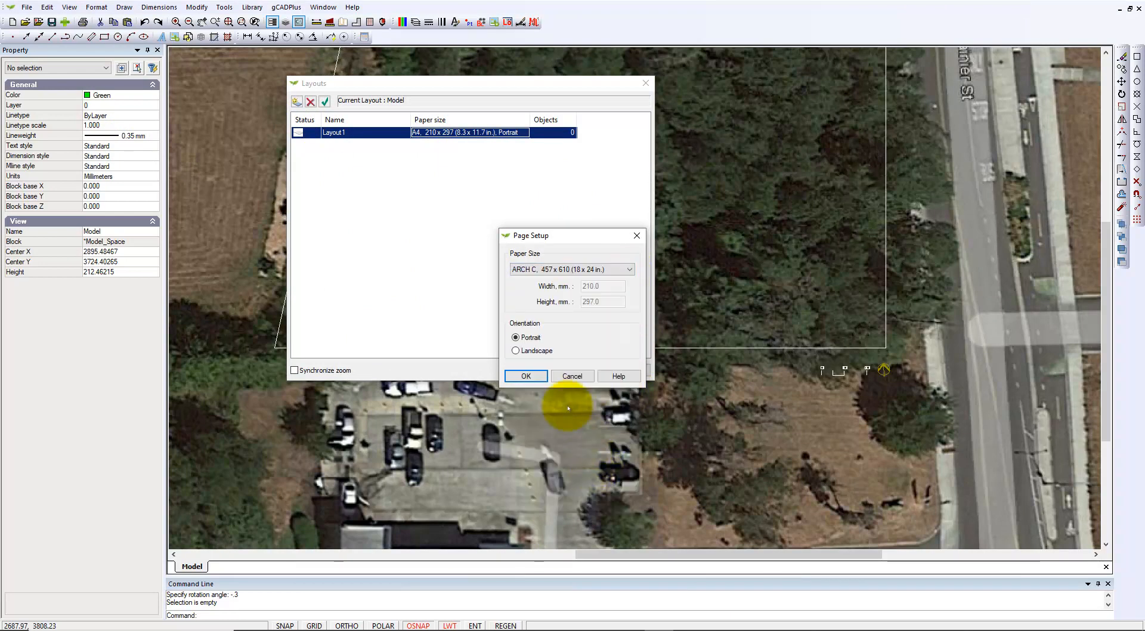
pyautogui.click(526, 376)
pyautogui.click(525, 371)
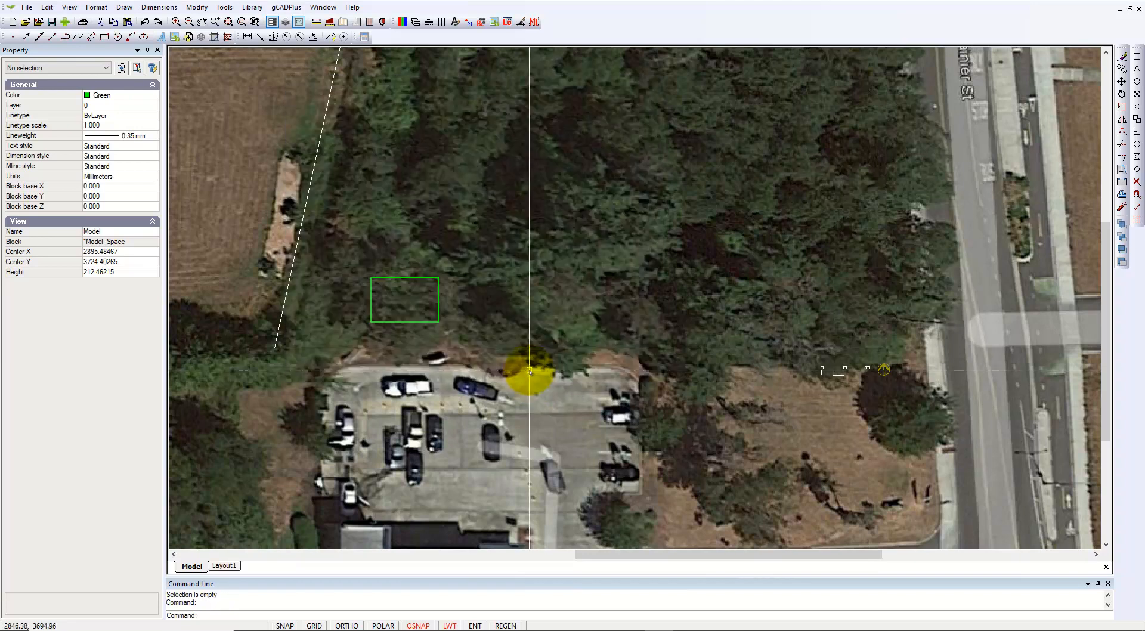
# Switch to Layout1 and zoom extents to show the whole sheet
pyautogui.click(228, 564)
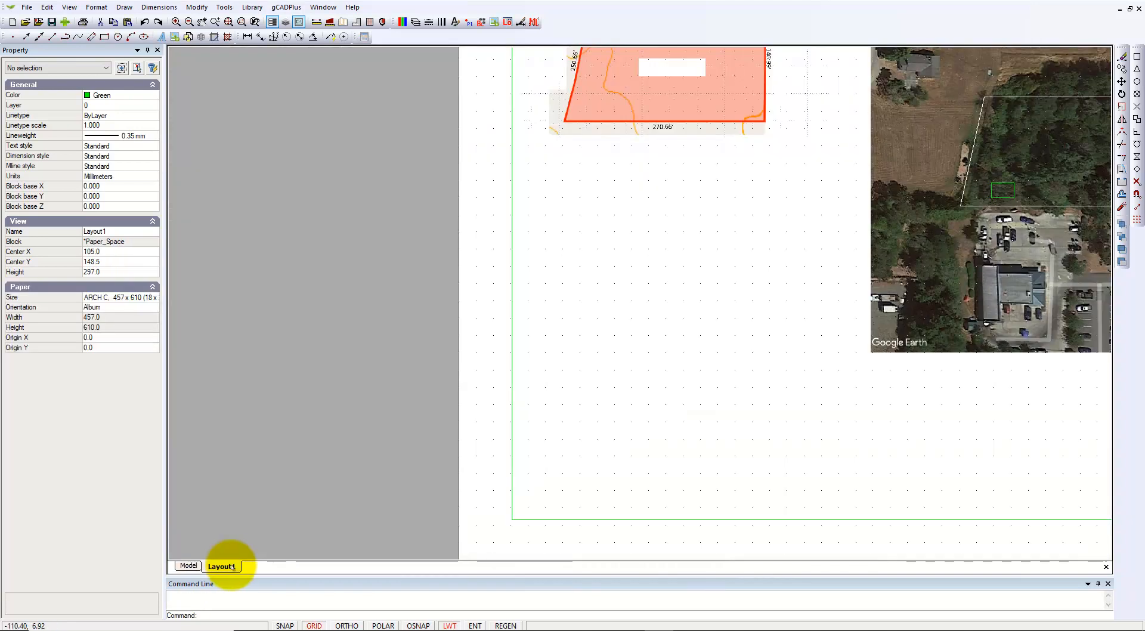
pyautogui.rightClick(583, 357)
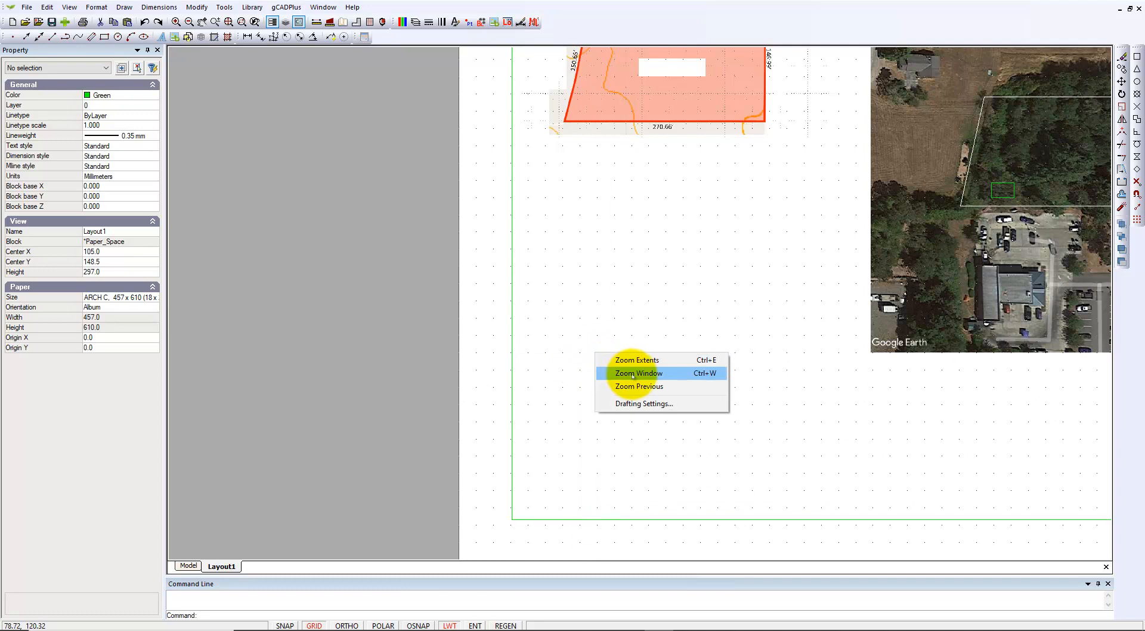
pyautogui.click(597, 353)
pyautogui.scroll(-1, 603, 365)
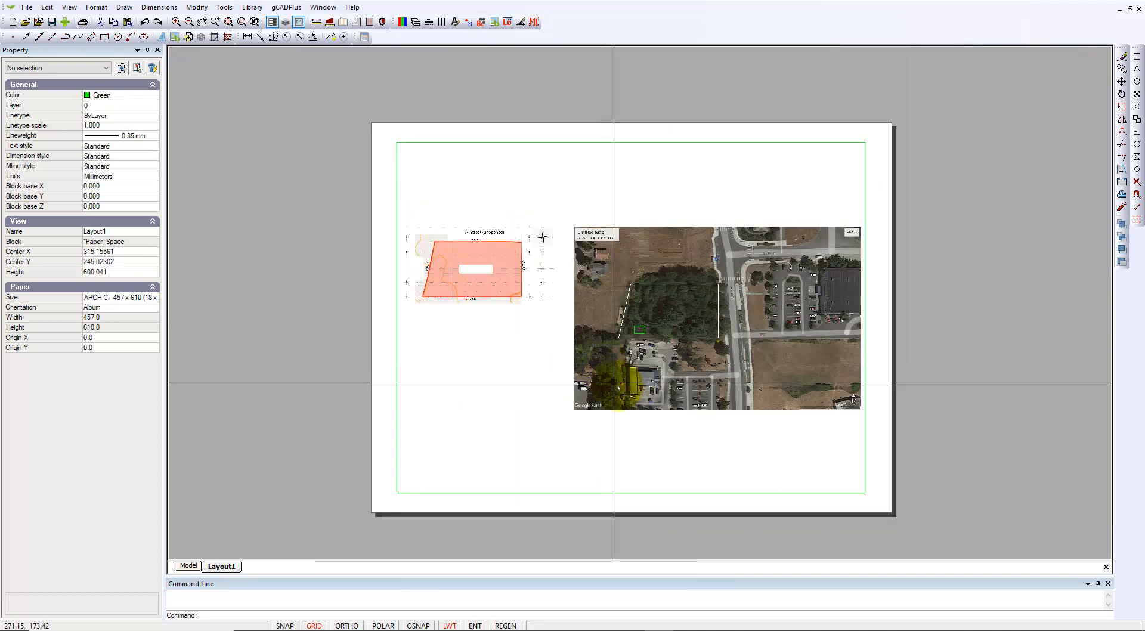
# Drag the viewport frame's grips tightly around the lot and display the new framing on Layout1
pyautogui.doubleClick(734, 200)
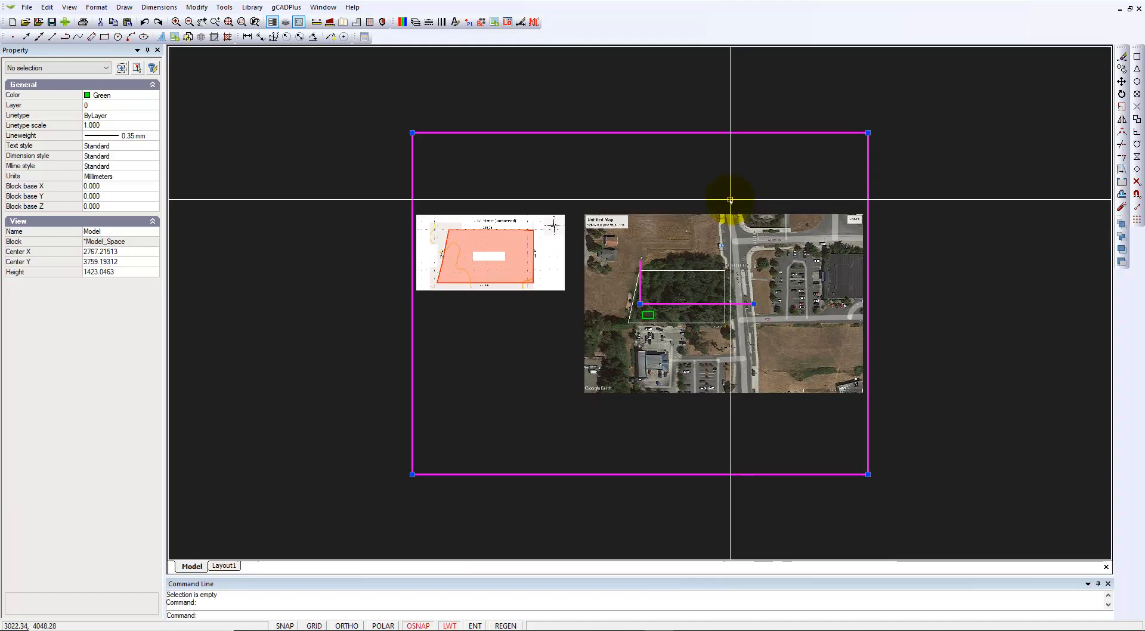
pyautogui.click(868, 132)
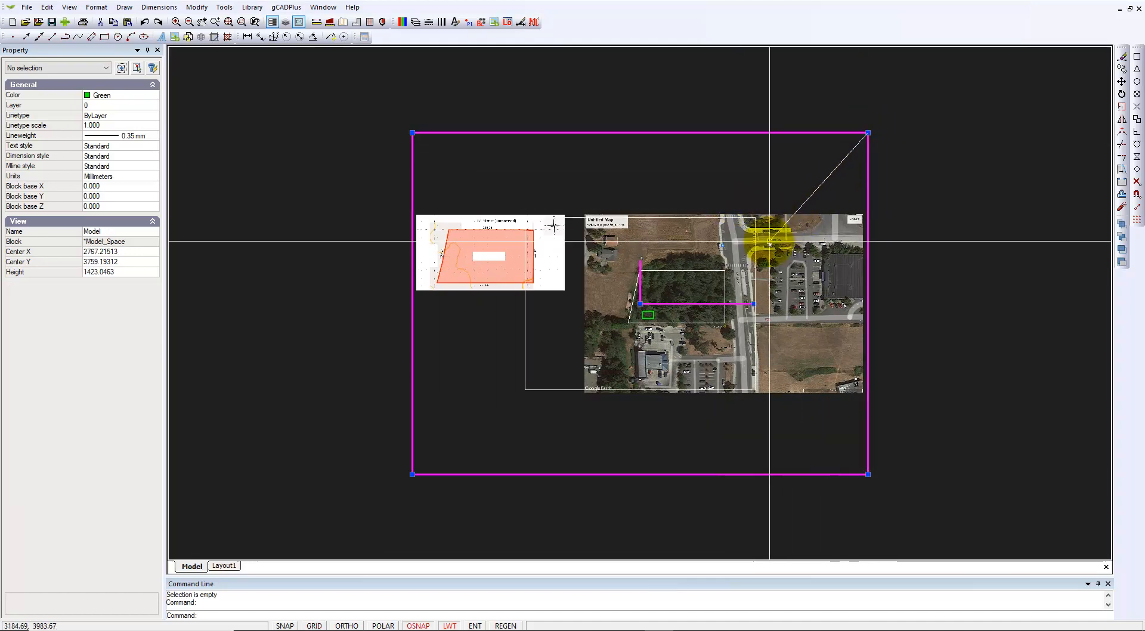
pyautogui.moveTo(640, 303); pyautogui.dragTo(670, 293)
pyautogui.click(737, 242)
pyautogui.rightClick(699, 264)
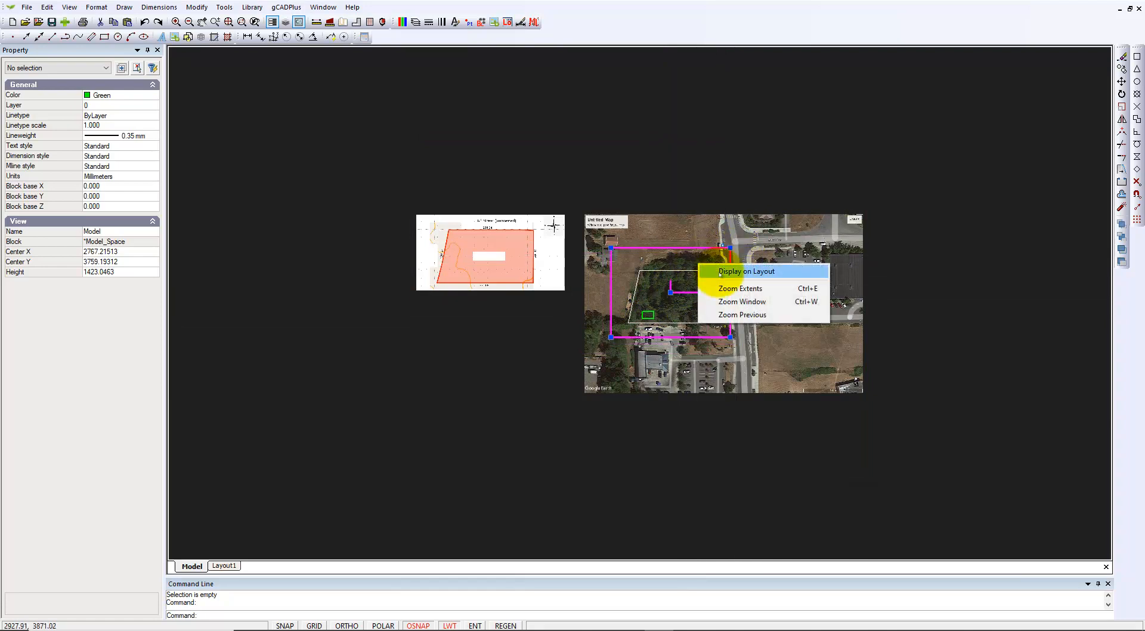
pyautogui.click(711, 270)
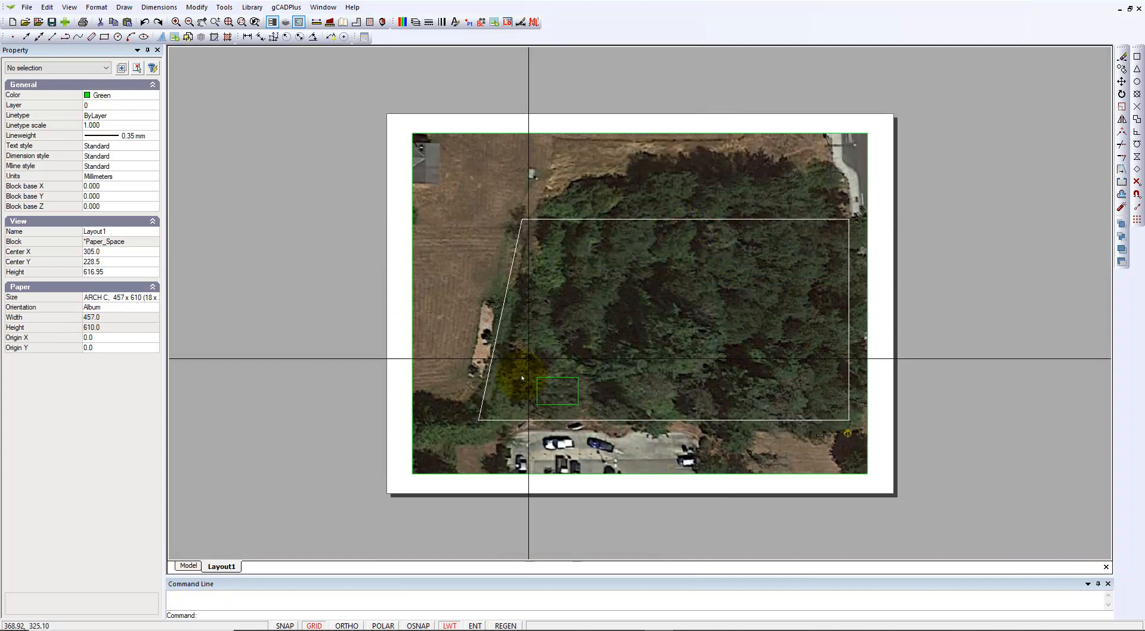
pyautogui.scroll(2, 773, 518)
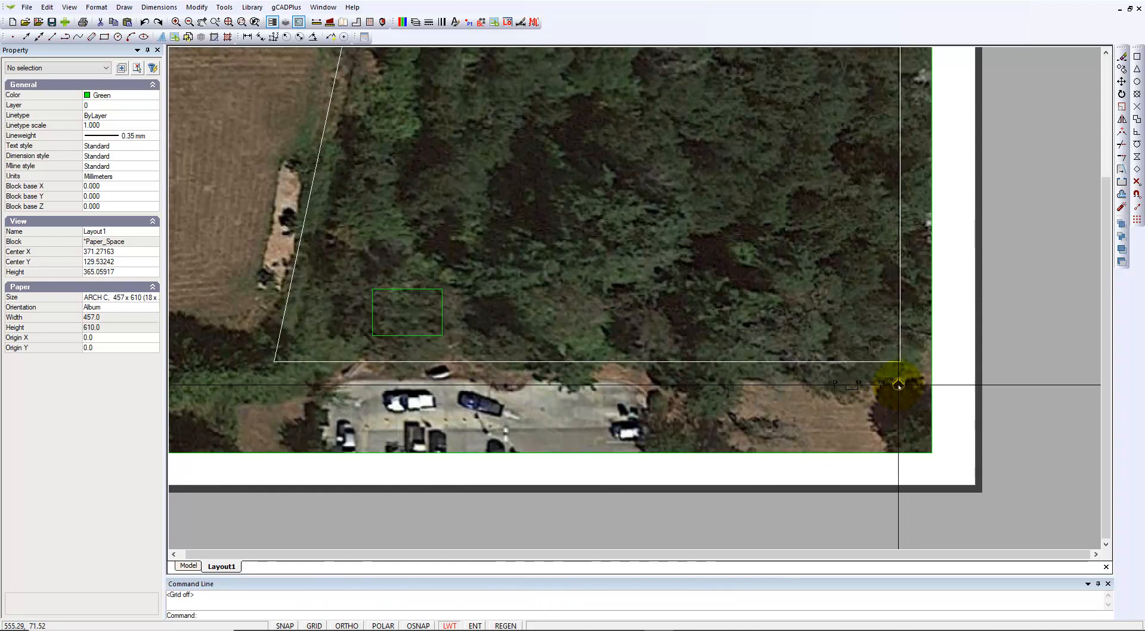
pyautogui.scroll(-1, 898, 384)
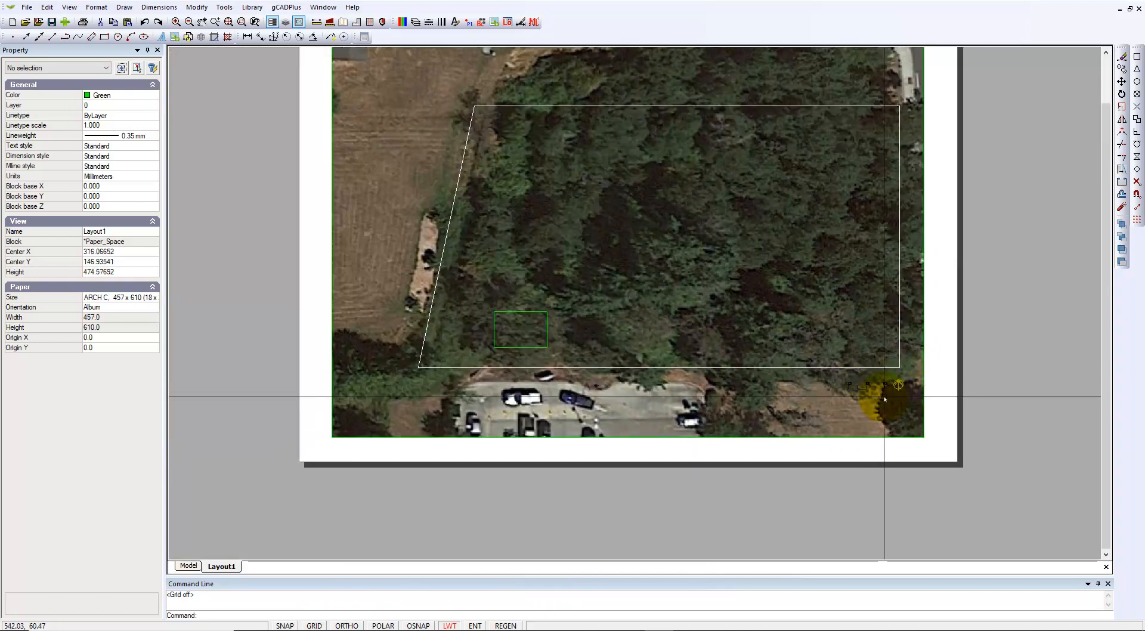
pyautogui.scroll(2, 884, 398)
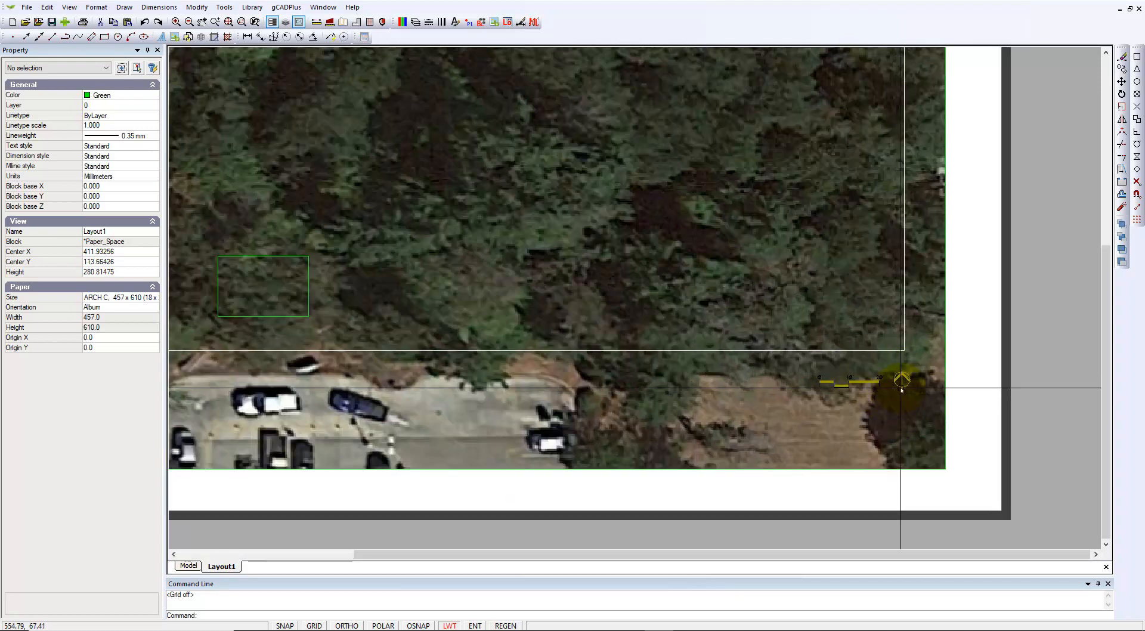
pyautogui.scroll(-1, 905, 395)
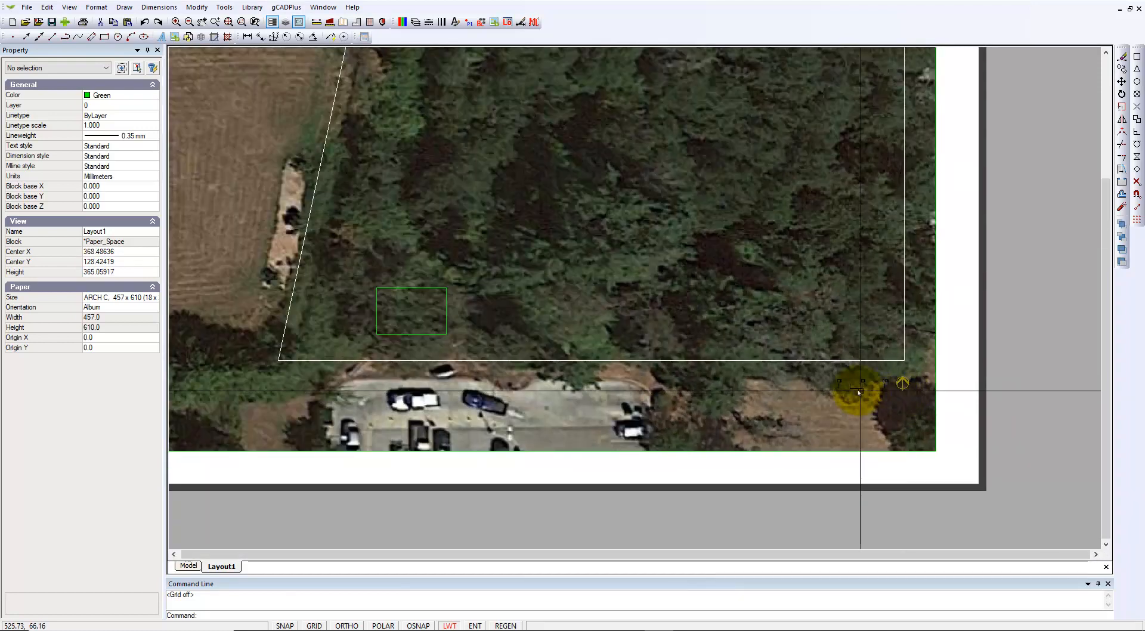
# In model space, set the scale bar and north arrow colour to ByLayer
pyautogui.click(187, 567)
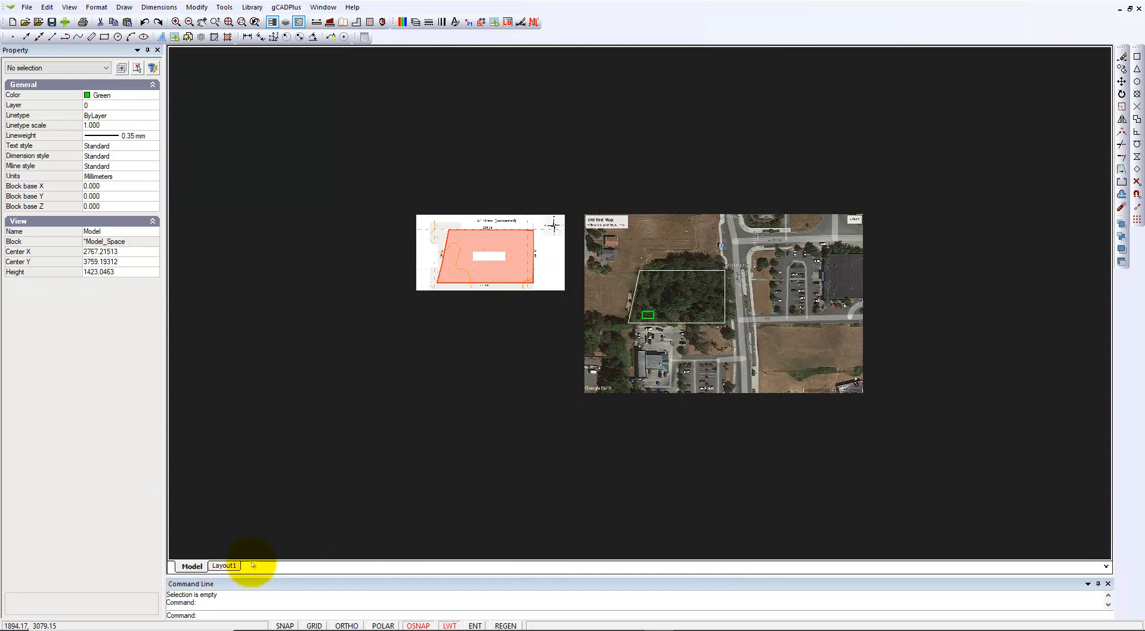
pyautogui.scroll(2, 776, 446)
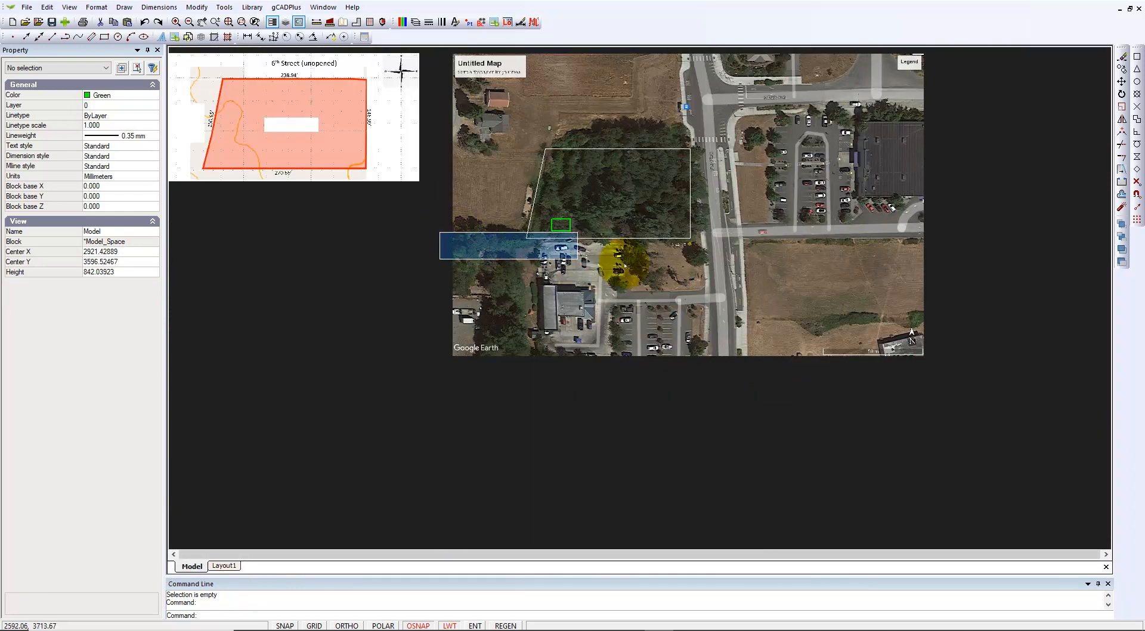
pyautogui.click(702, 253)
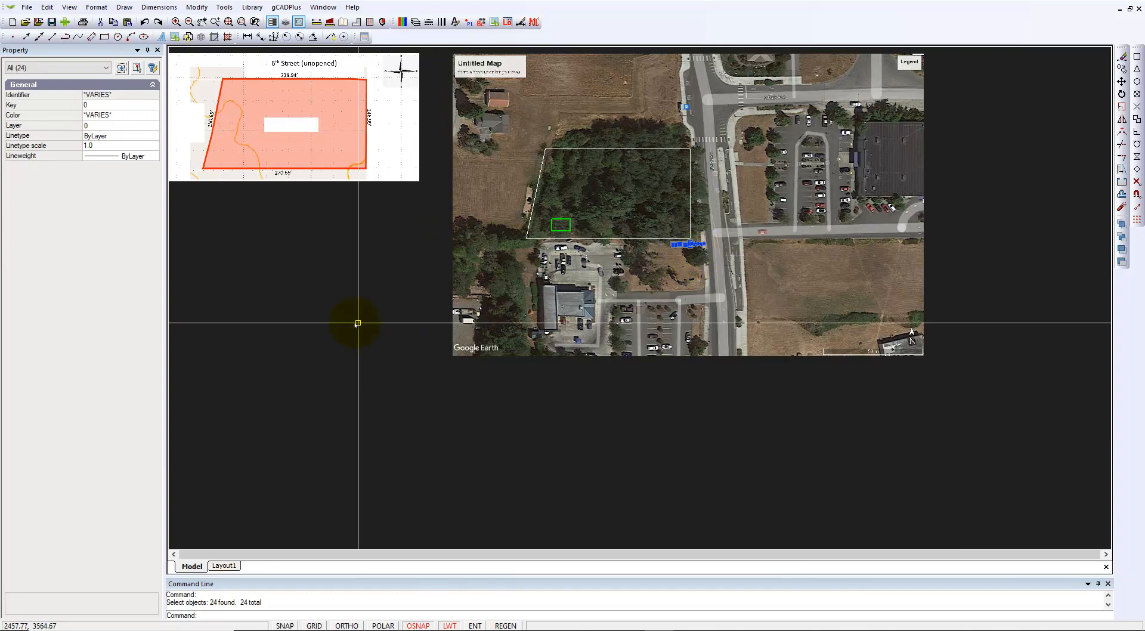
pyautogui.click(155, 116)
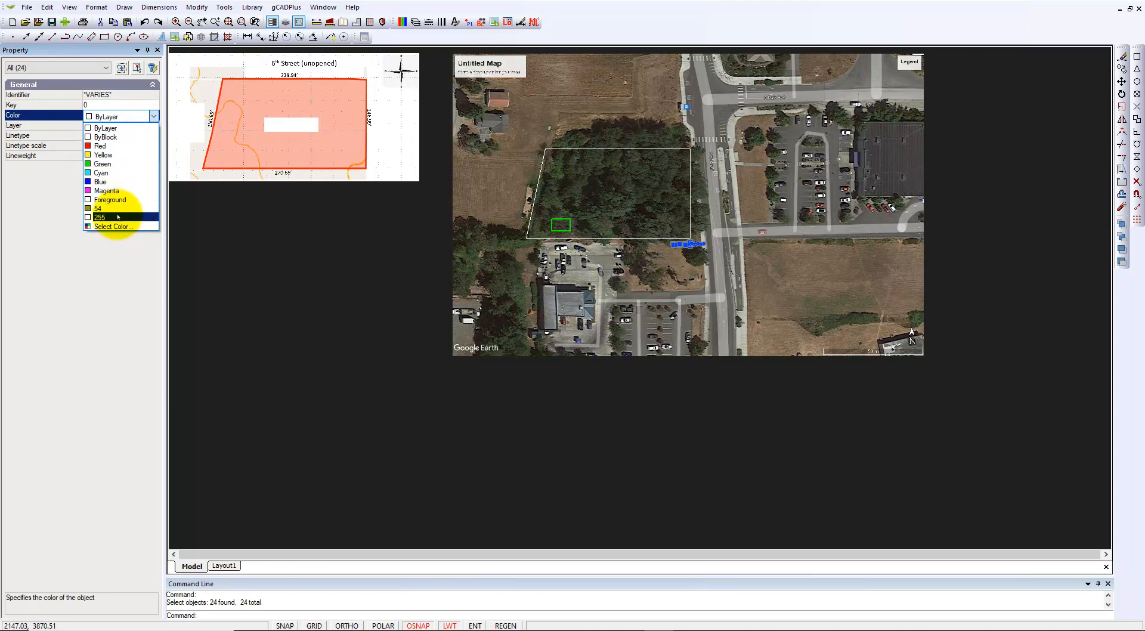
pyautogui.click(105, 127)
pyautogui.press('Escape')
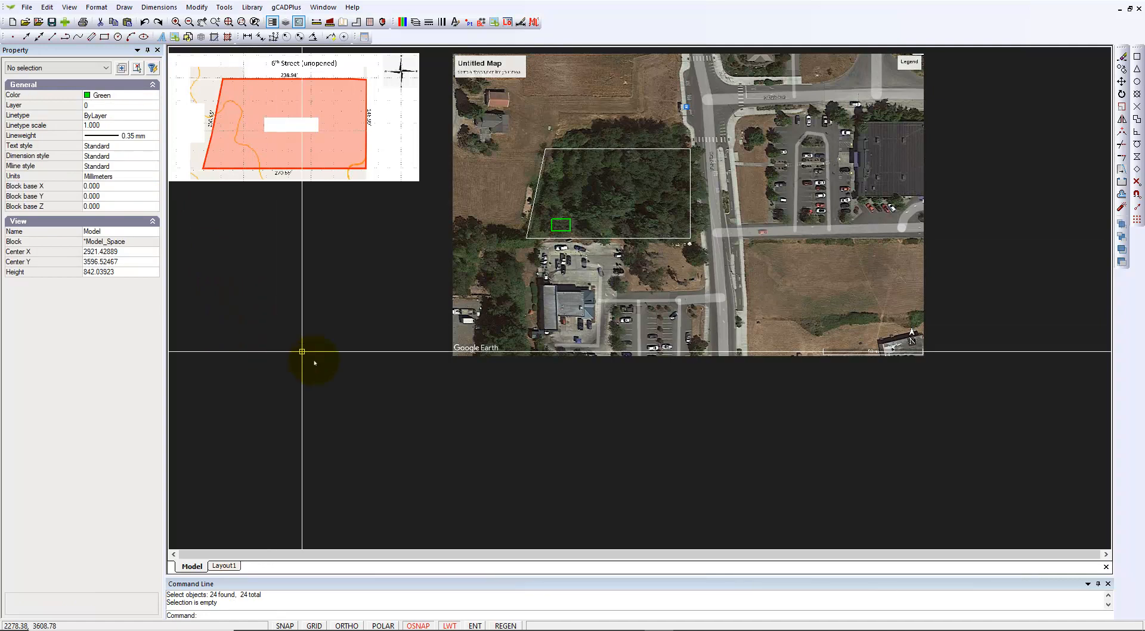
# Return to Layout1 and zoom around to check the black scale bar and north arrow
pyautogui.click(224, 565)
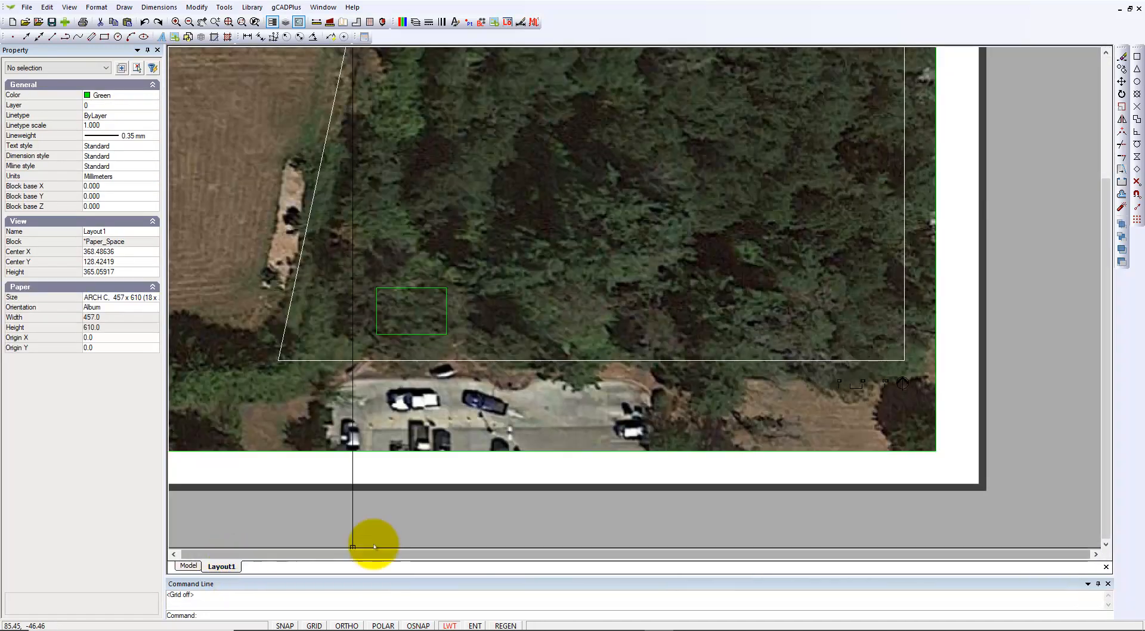
pyautogui.scroll(3, 775, 408)
pyautogui.scroll(-3, 789, 407)
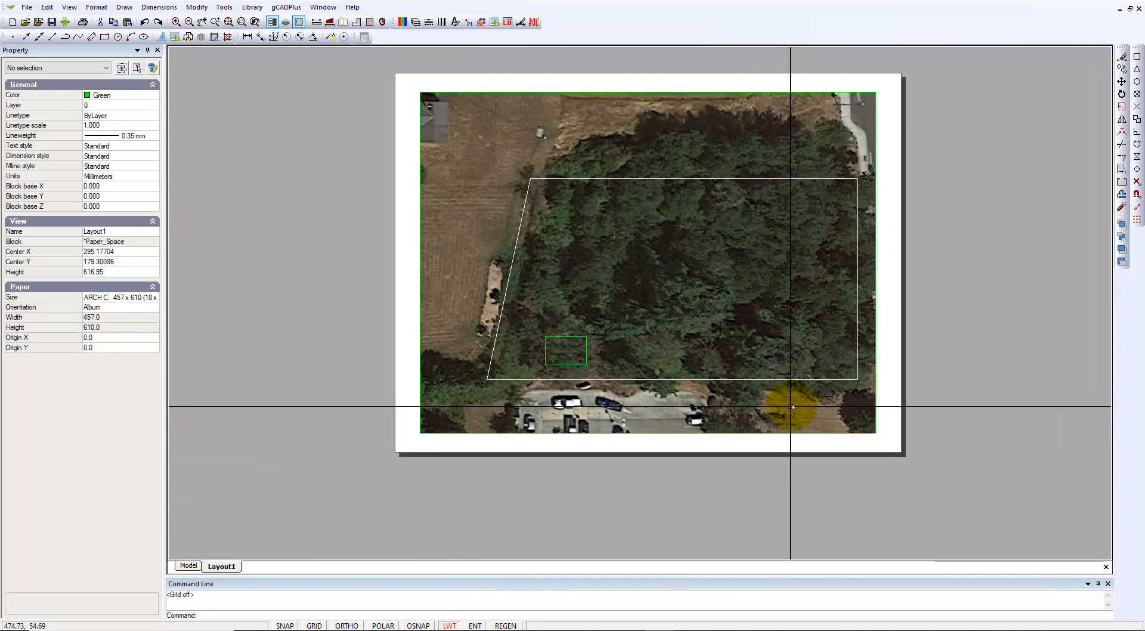
pyautogui.scroll(2, 828, 372)
pyautogui.scroll(-3, 760, 353)
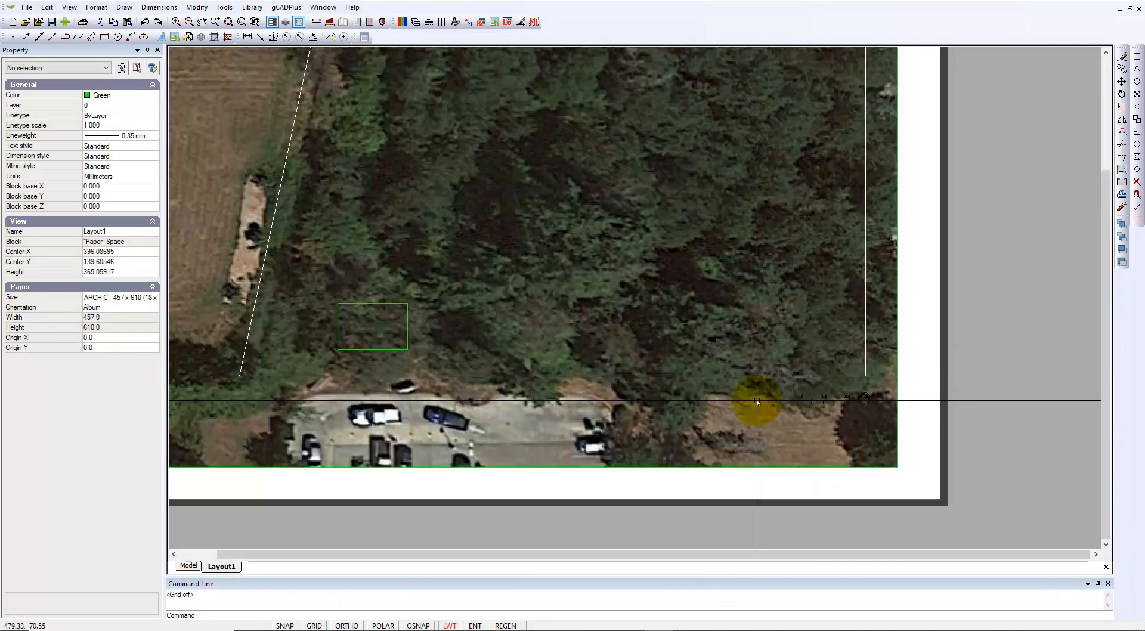
pyautogui.scroll(8, 843, 395)
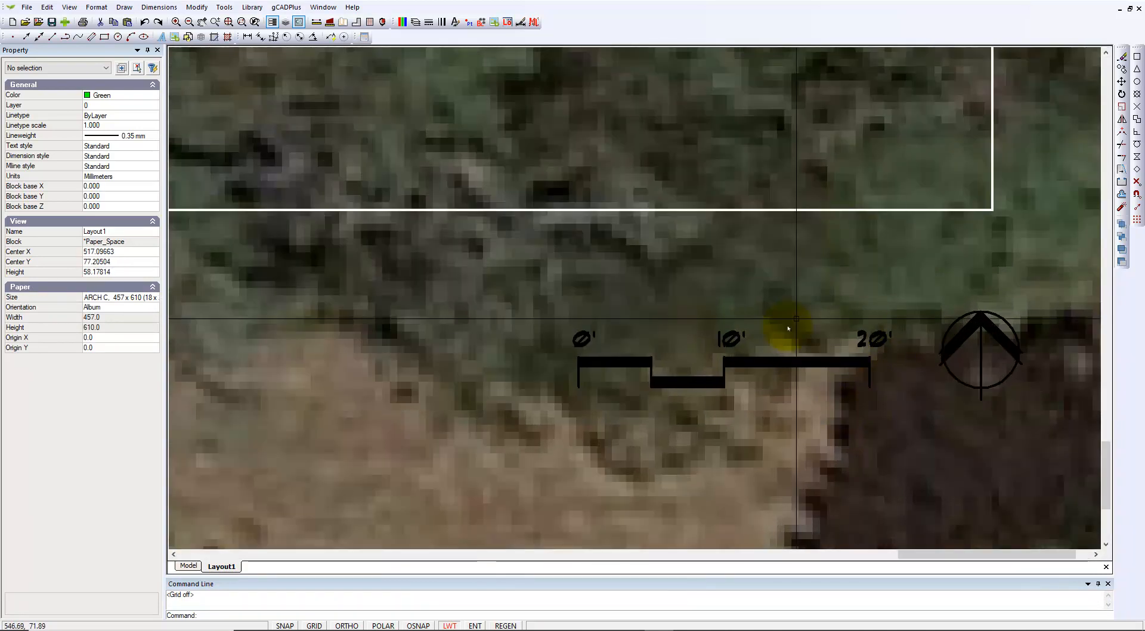
pyautogui.scroll(-4, 793, 381)
pyautogui.rightClick(779, 410)
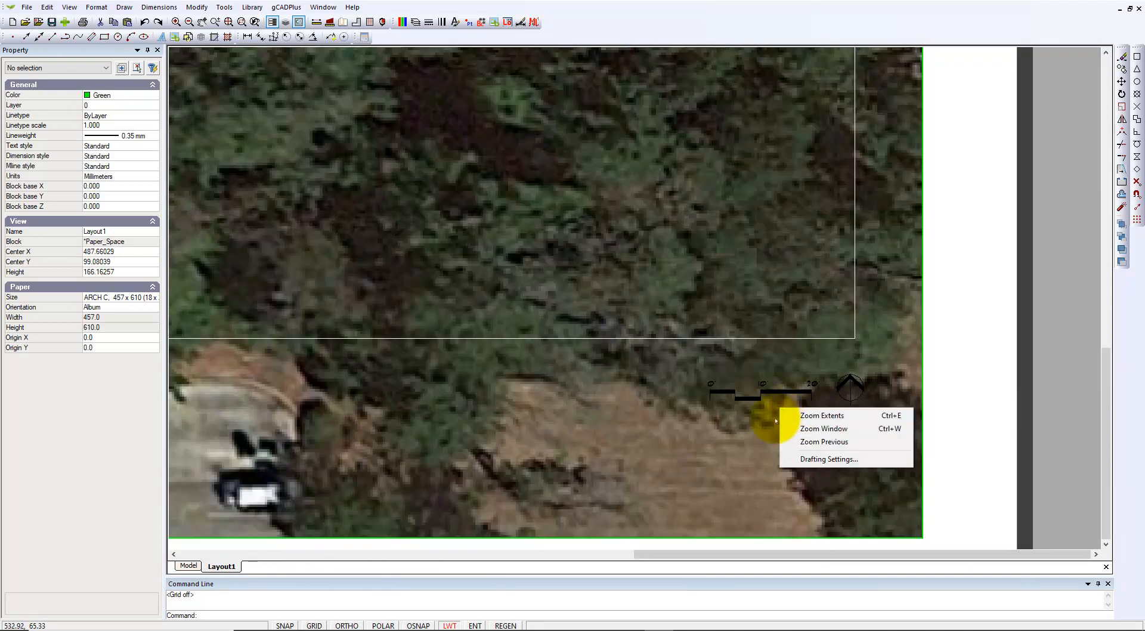
pyautogui.click(949, 385)
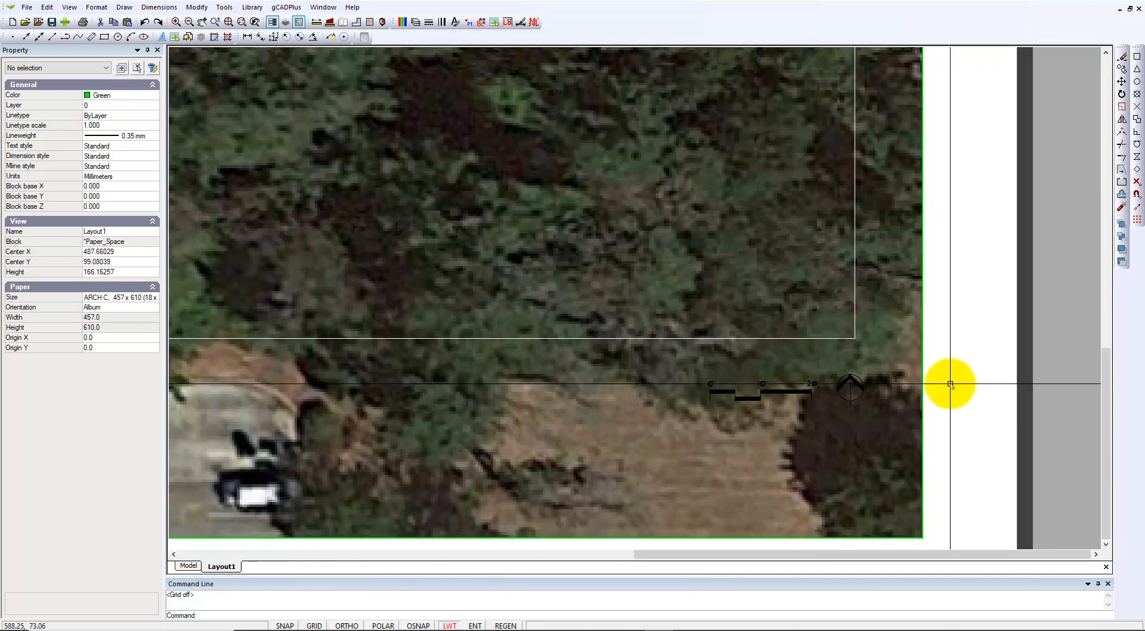
pyautogui.scroll(-1, 959, 409)
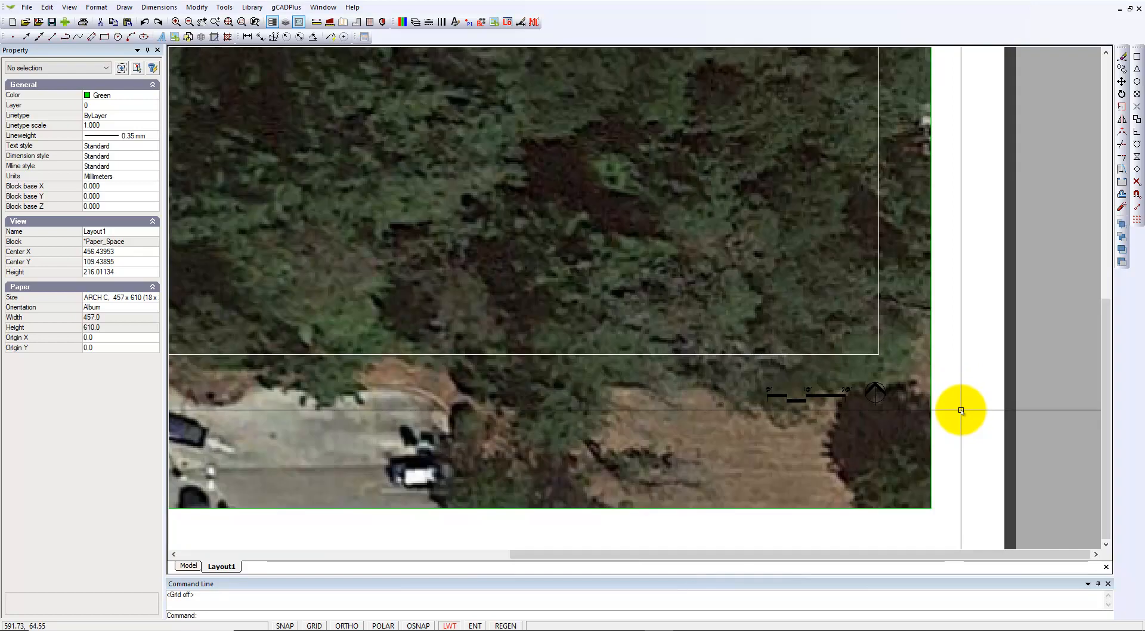
pyautogui.scroll(-1, 958, 409)
pyautogui.scroll(-1, 823, 417)
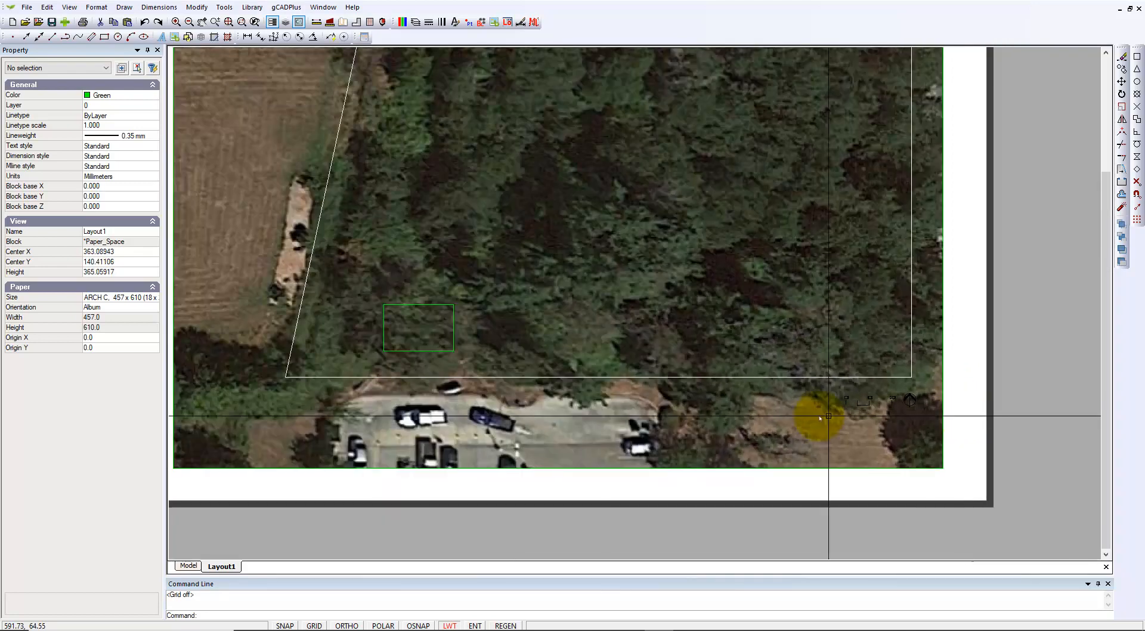
# In model space, set the scale bar and north arrow to colour 255, then review them on Layout1
pyautogui.click(188, 566)
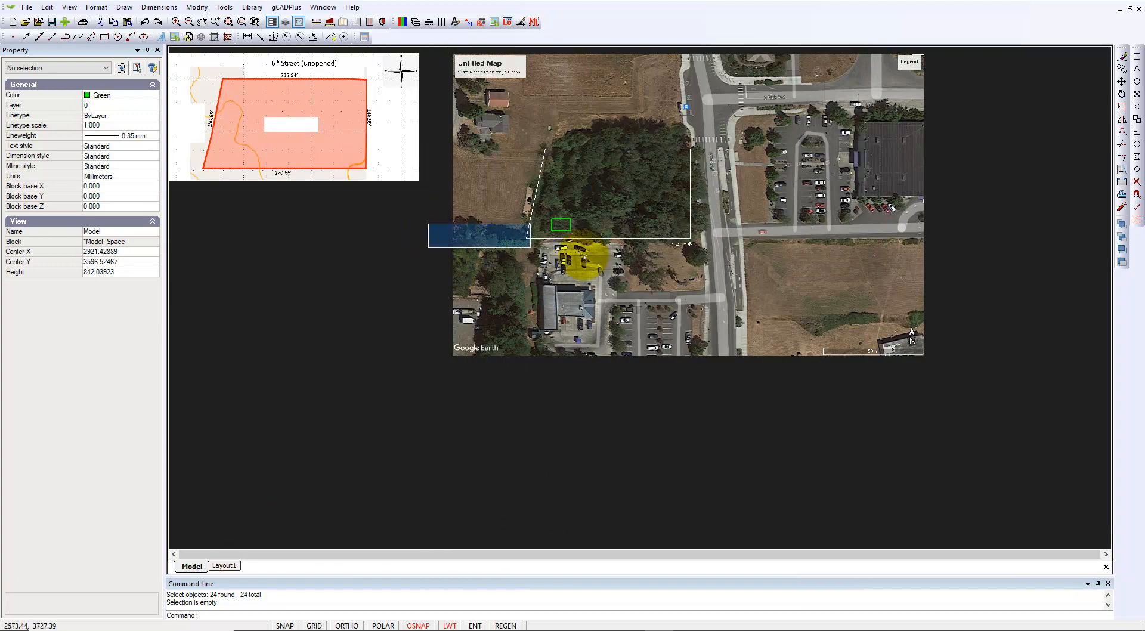
pyautogui.click(697, 255)
pyautogui.click(110, 156)
pyautogui.click(150, 118)
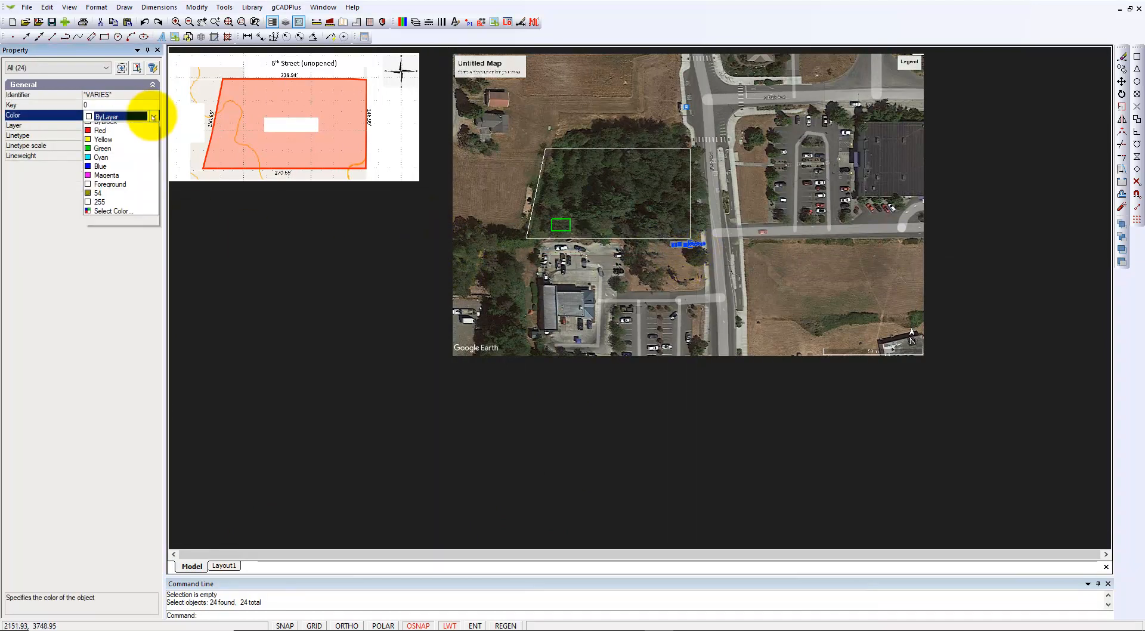
pyautogui.click(120, 218)
pyautogui.press('Escape')
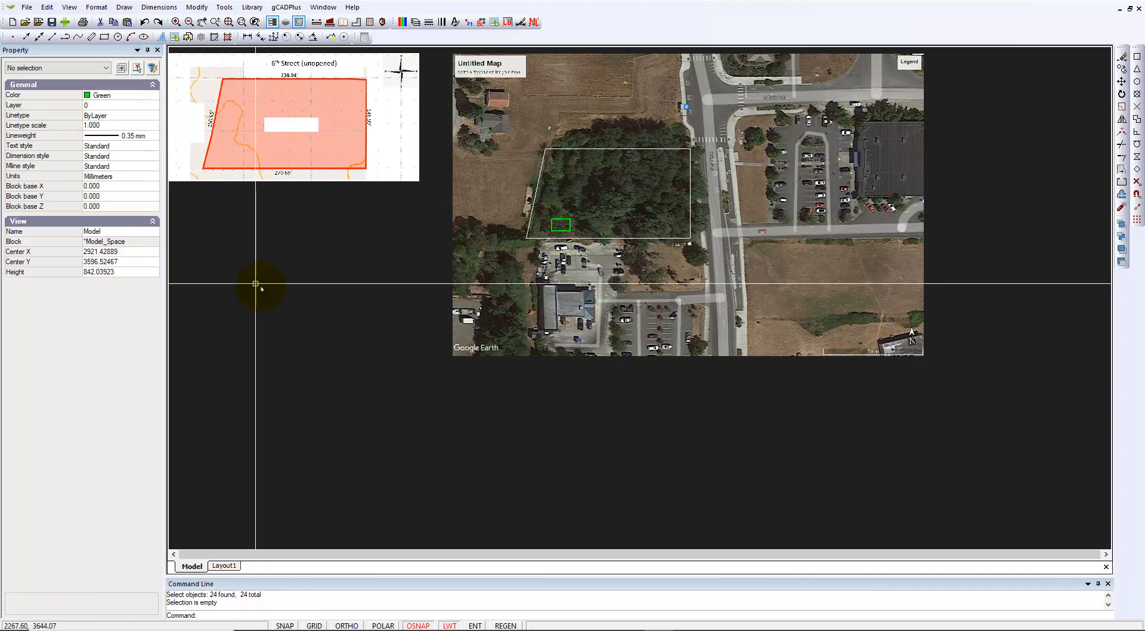
pyautogui.click(224, 565)
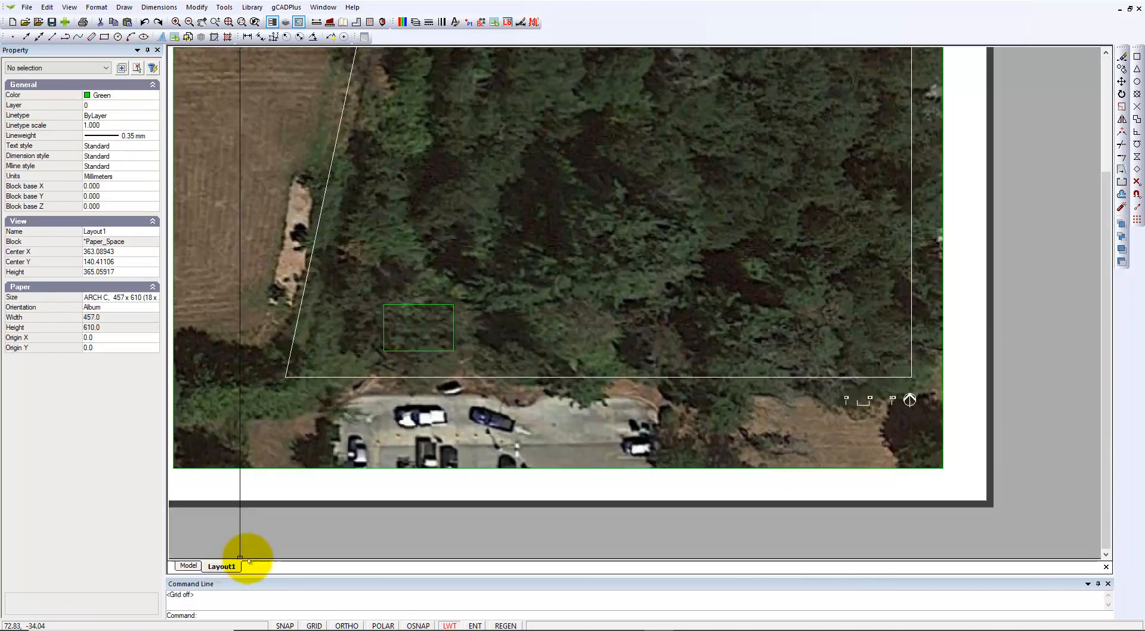
pyautogui.scroll(4, 891, 396)
pyautogui.scroll(2, 891, 396)
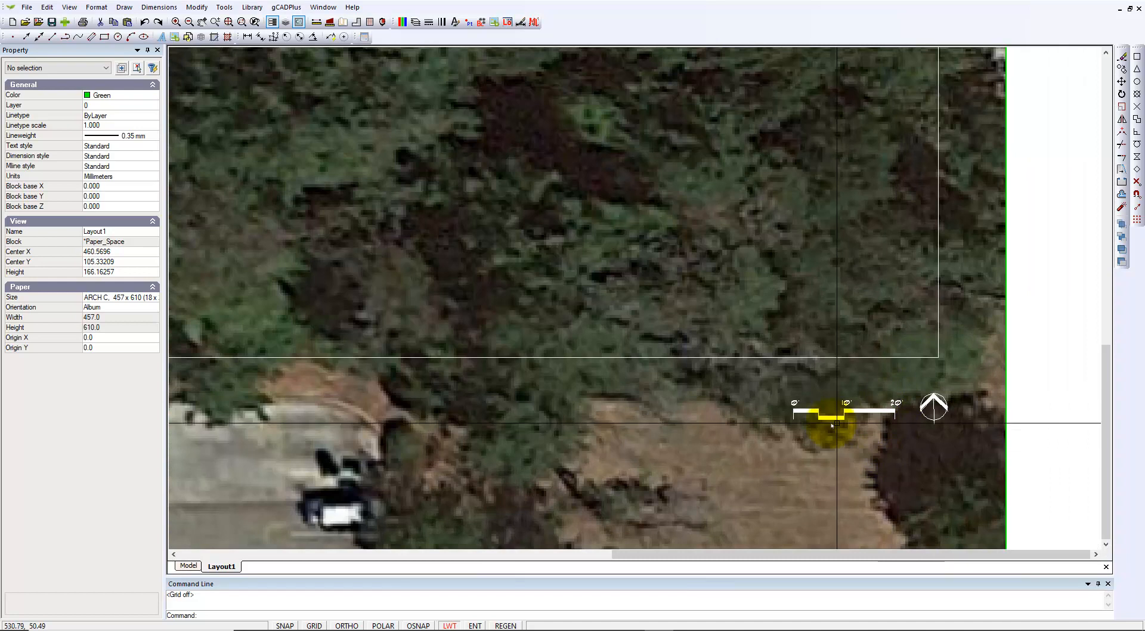
pyautogui.scroll(-3, 927, 445)
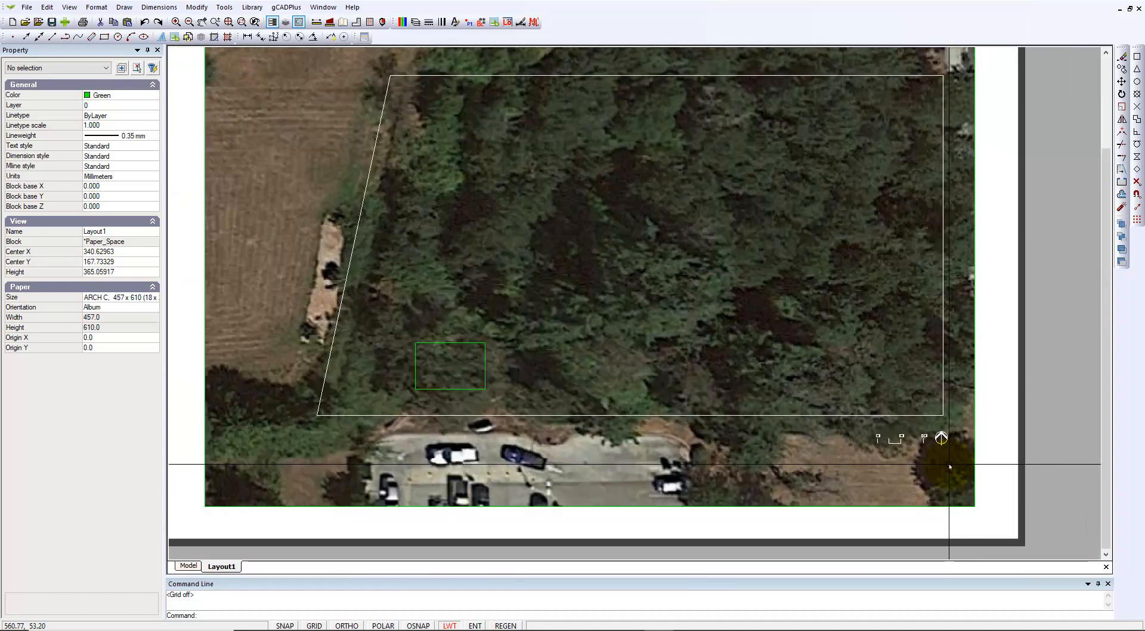